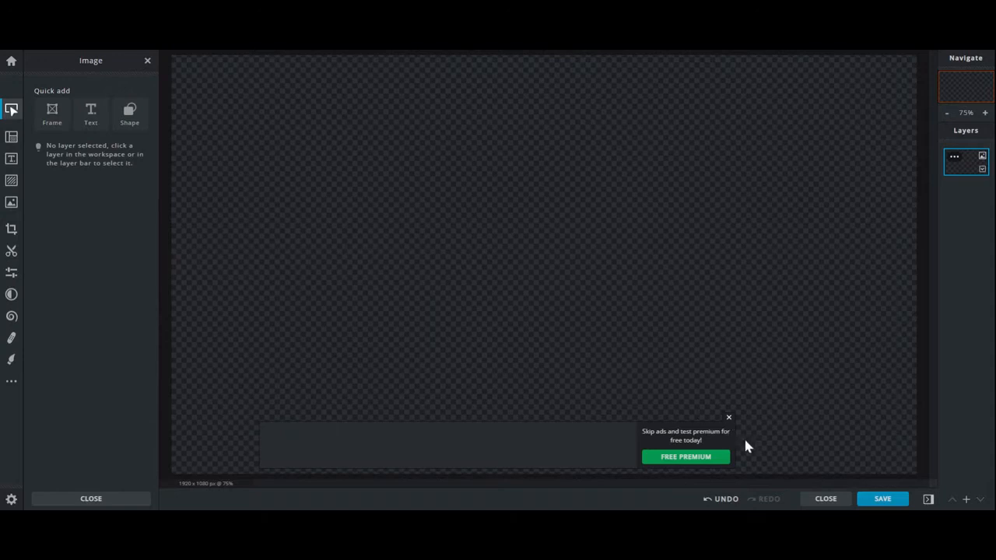
- Add the woman's portrait photo as a new image layer and scale it to cover the whole canvas
click(729, 418)
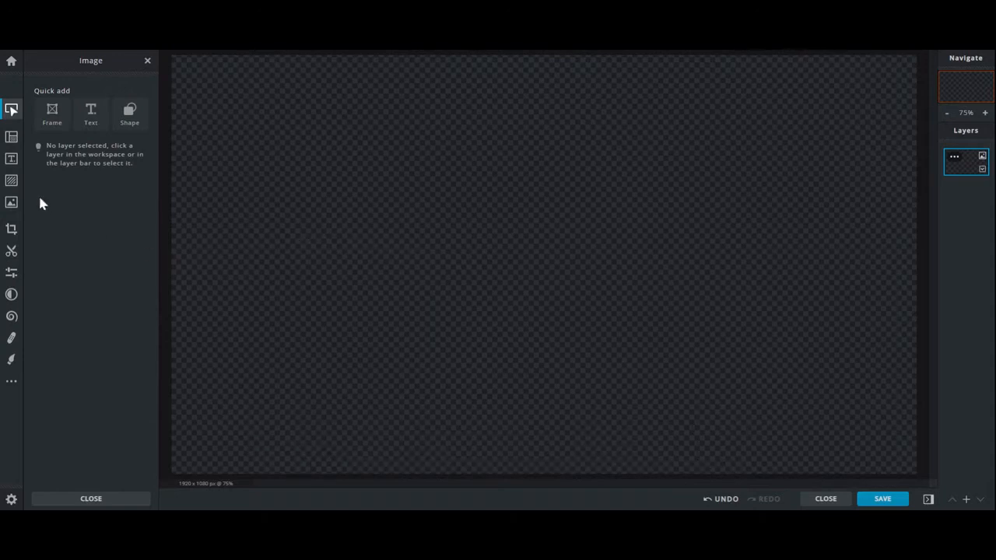
click(11, 202)
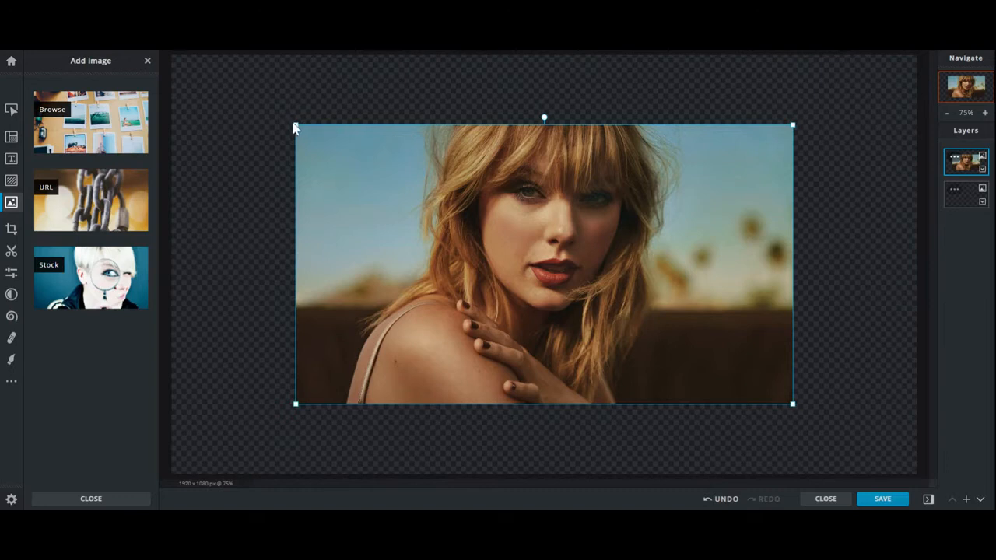
drag(294, 123, 199, 68)
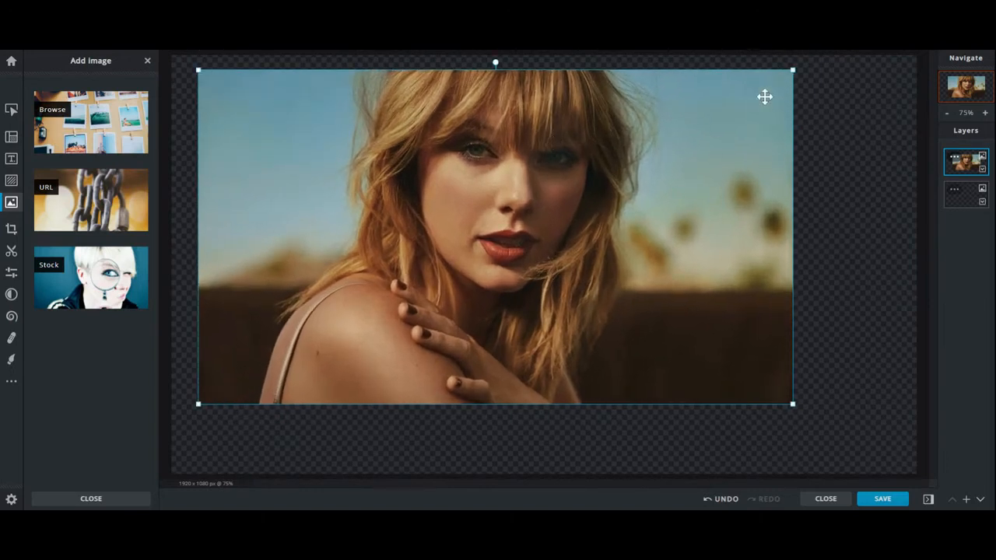
drag(795, 74, 838, 53)
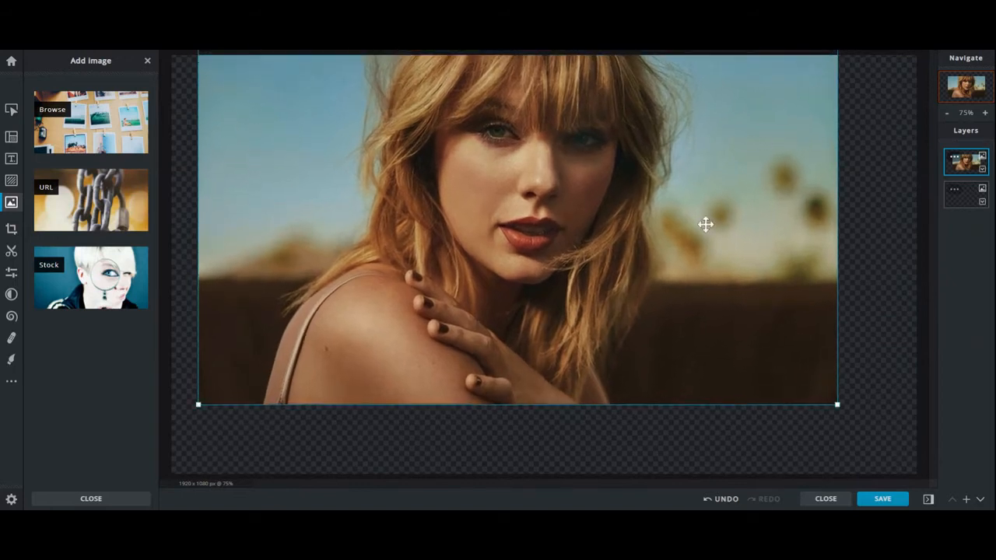
drag(838, 404, 881, 428)
drag(723, 298, 683, 275)
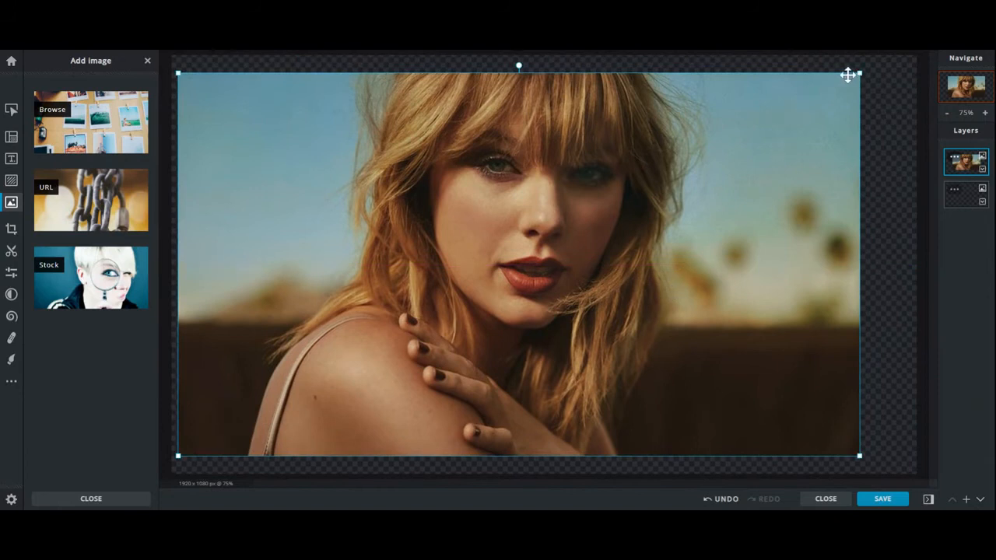
drag(860, 72, 893, 53)
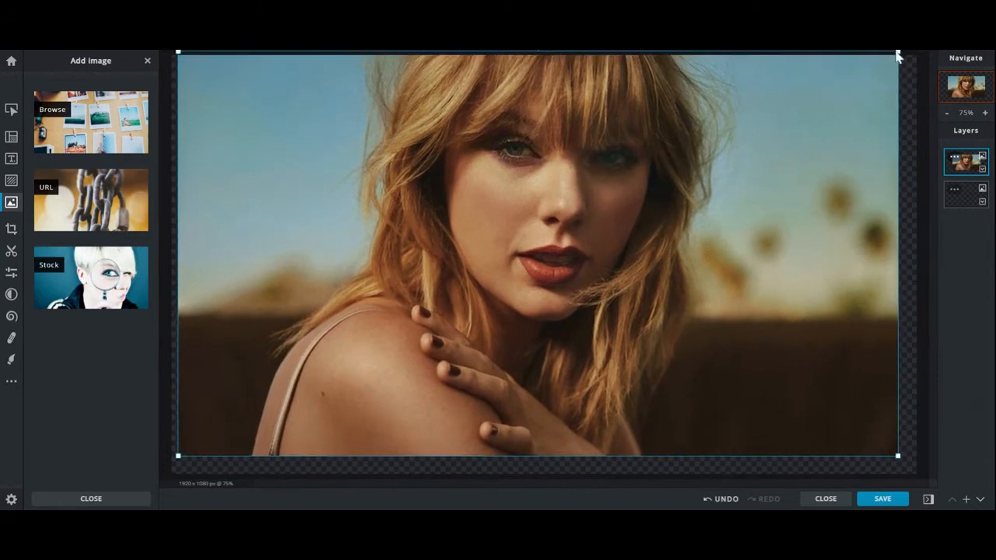
drag(895, 458, 917, 468)
drag(180, 469, 169, 472)
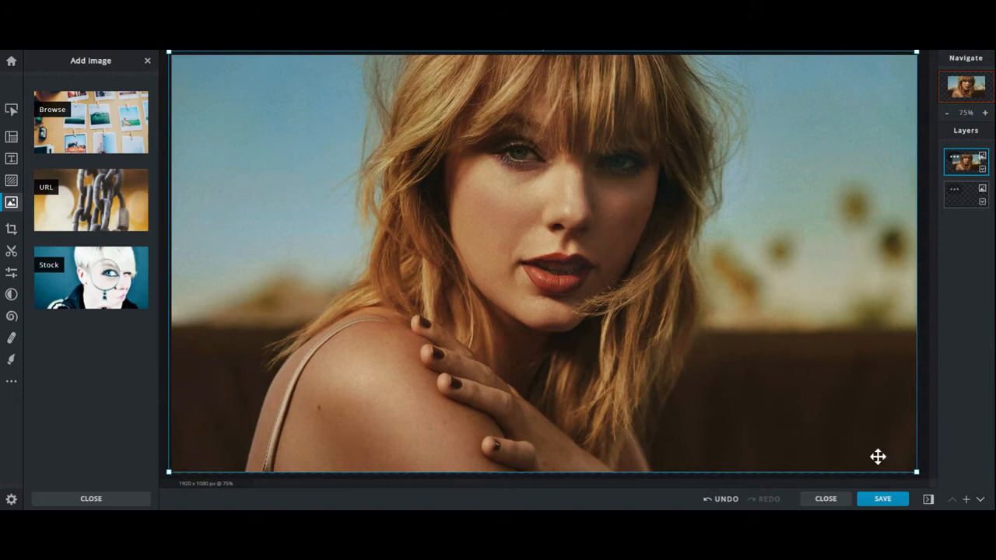
drag(919, 475, 922, 476)
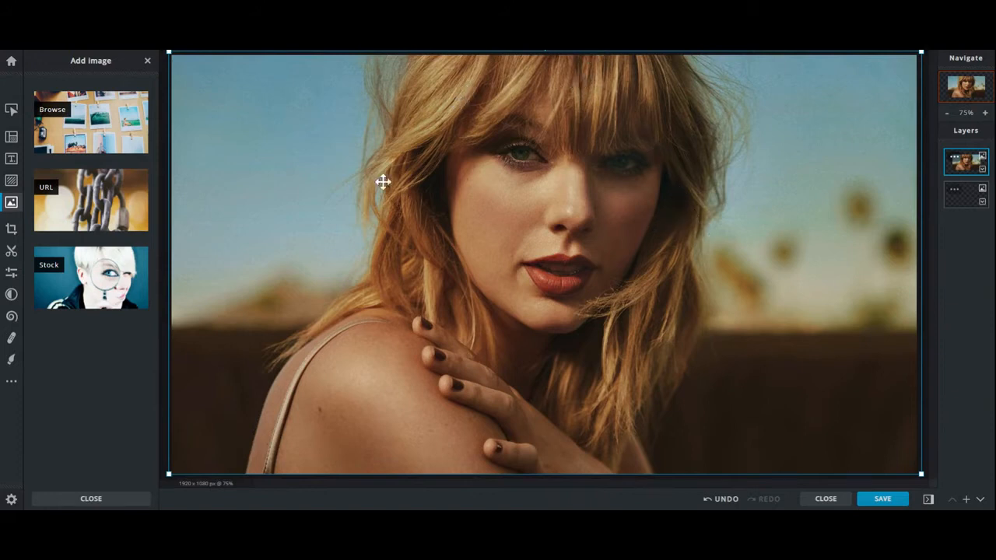
- Remove the sky left of the woman's hair with Magic Cutout in Remove mode at tolerance 32, undoing the removal that cuts into her
click(12, 252)
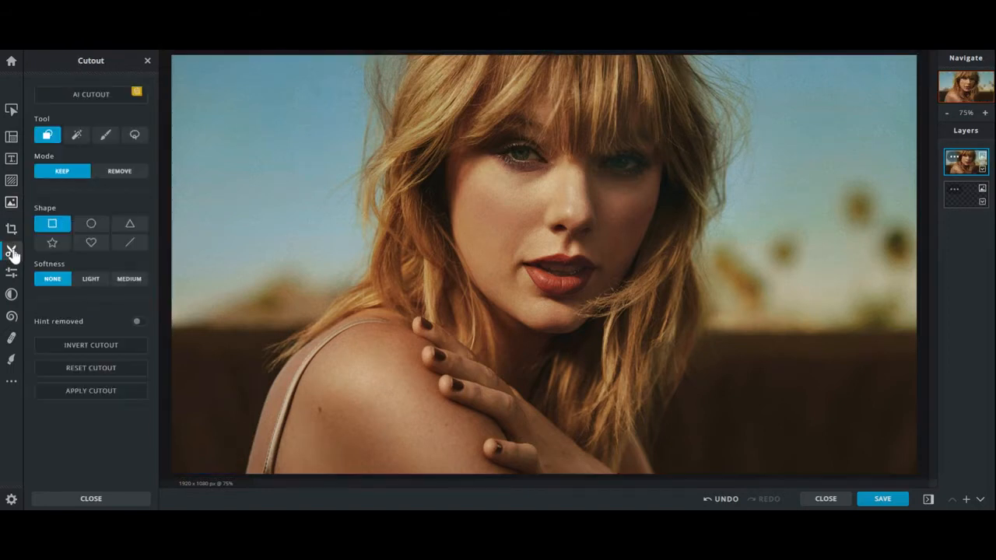
click(77, 138)
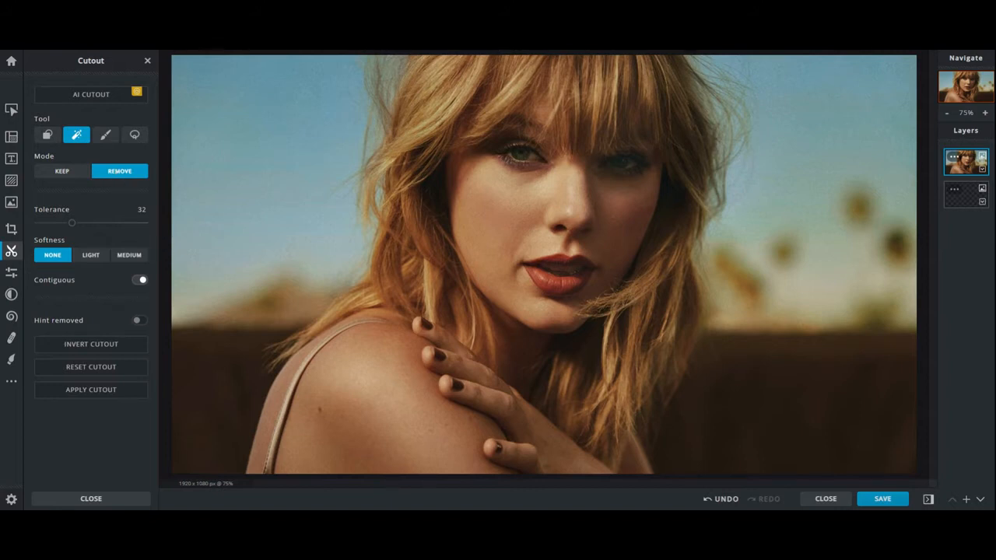
click(263, 134)
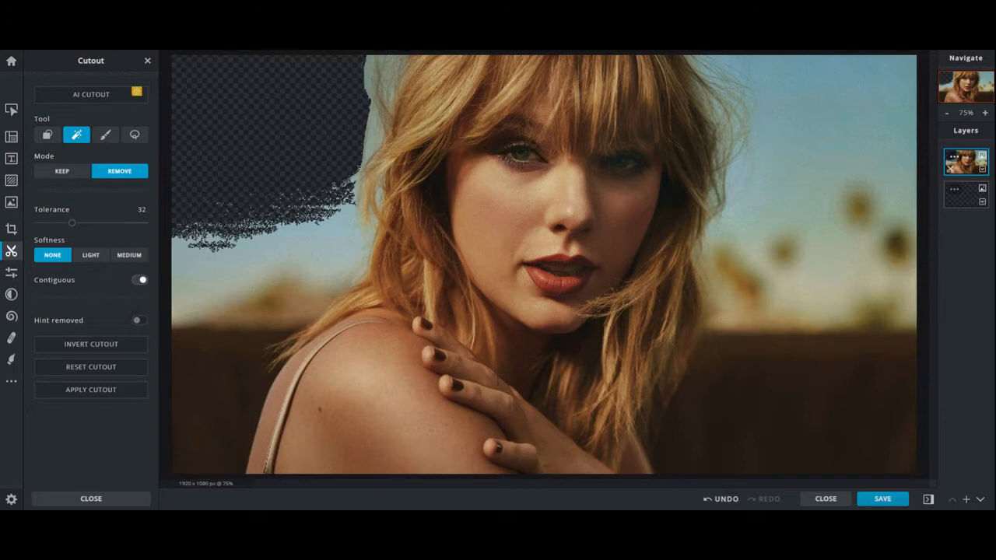
click(283, 248)
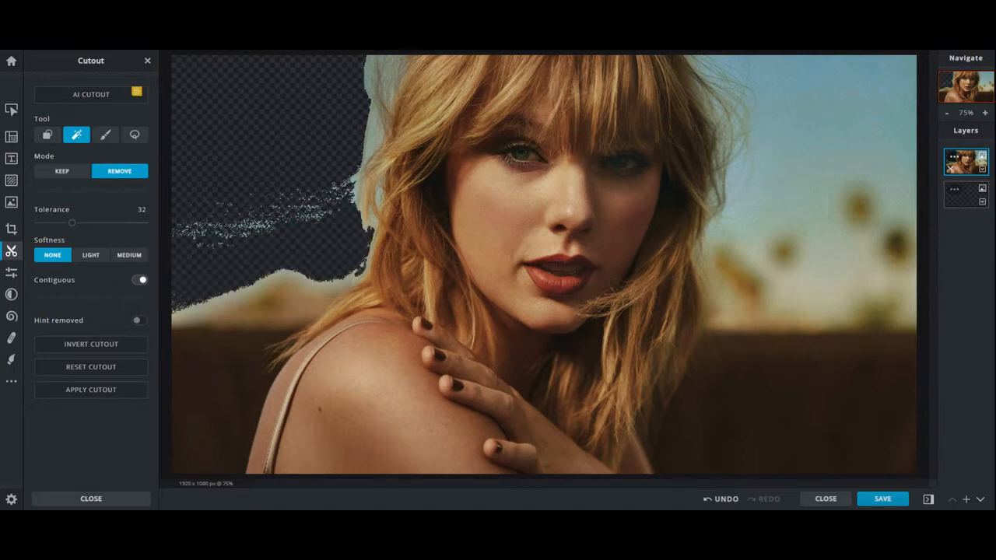
click(284, 302)
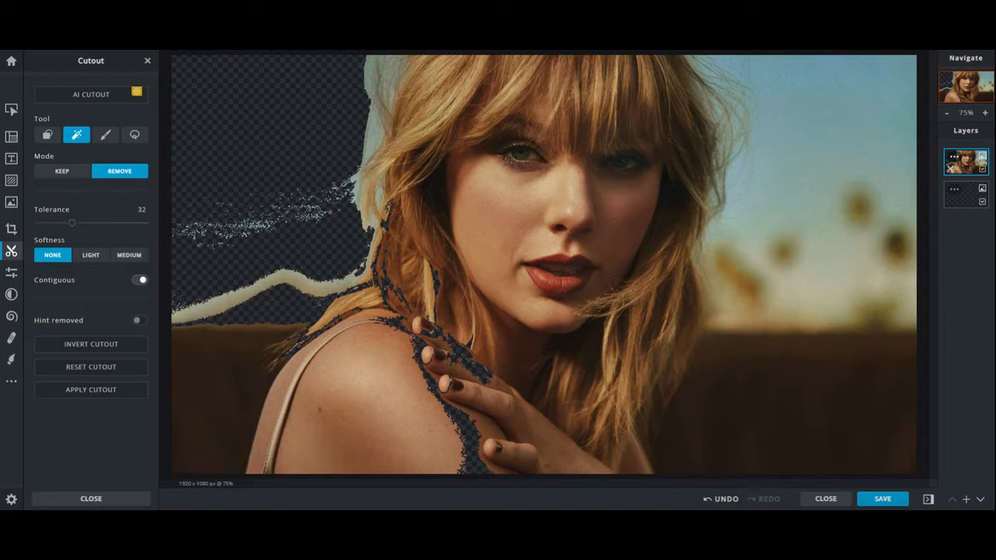
click(723, 500)
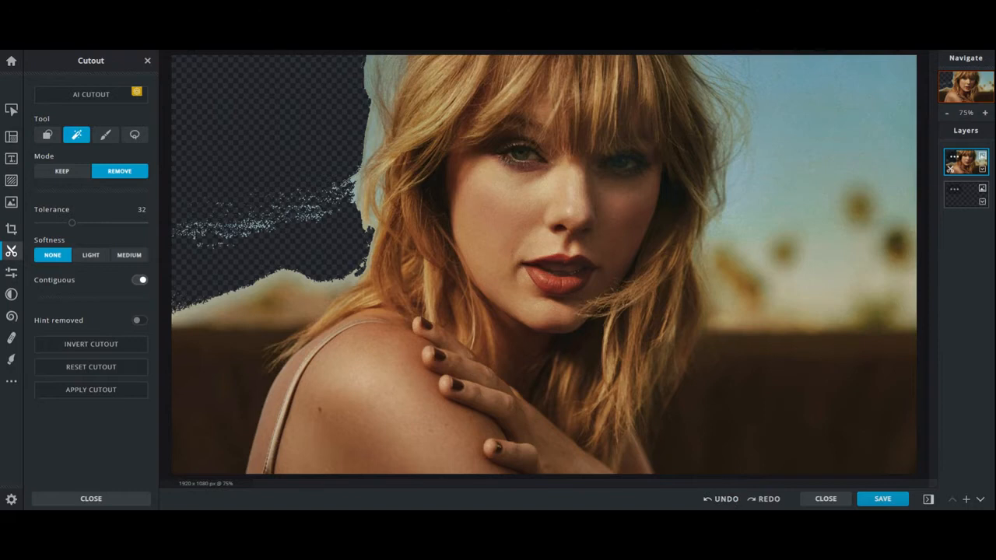
- Erase a background strip along the woman's left hair and shoulder outline with the cutout brush at 50 px and 0% softness
click(106, 136)
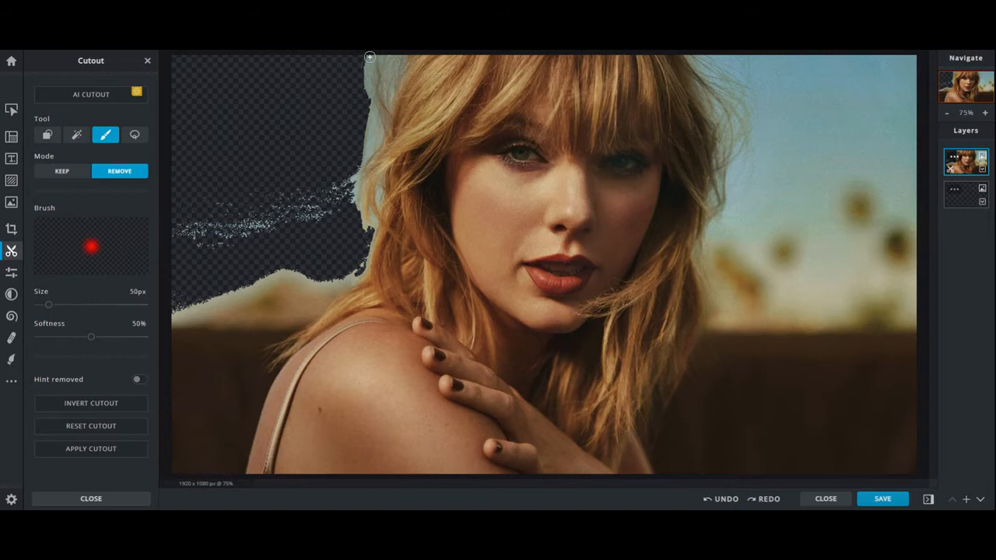
drag(371, 57, 366, 66)
mouse_move(91, 340)
mouse_down()
mouse_move(123, 340)
mouse_move(35, 339)
mouse_up()
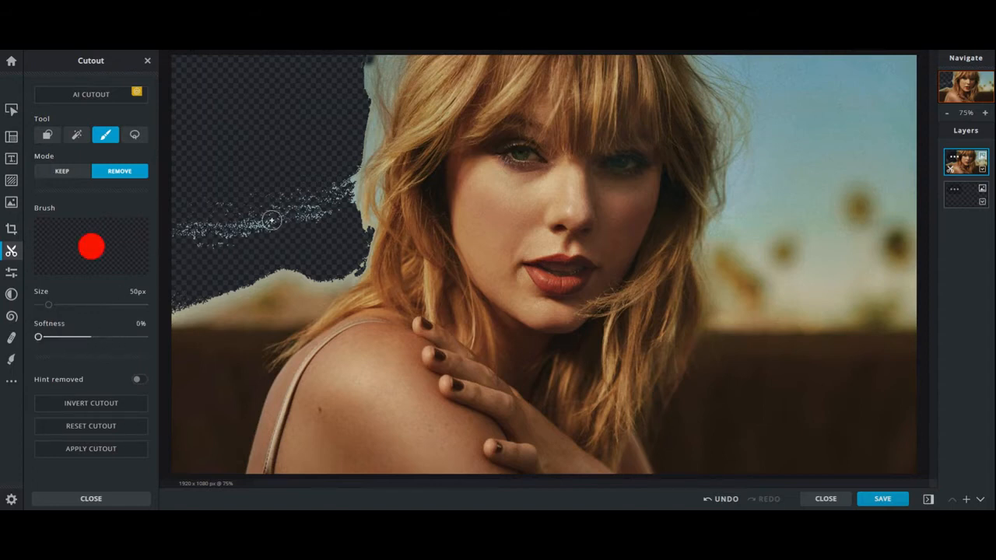
mouse_move(350, 274)
mouse_down()
mouse_move(309, 308)
mouse_move(348, 276)
mouse_move(253, 354)
mouse_move(260, 378)
mouse_move(225, 474)
mouse_move(264, 347)
mouse_up()
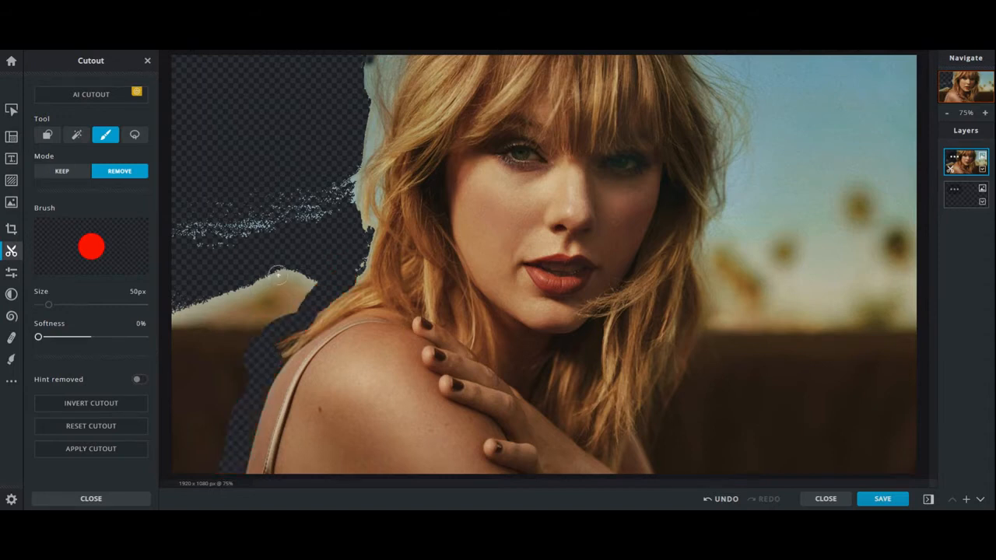
drag(309, 275, 283, 289)
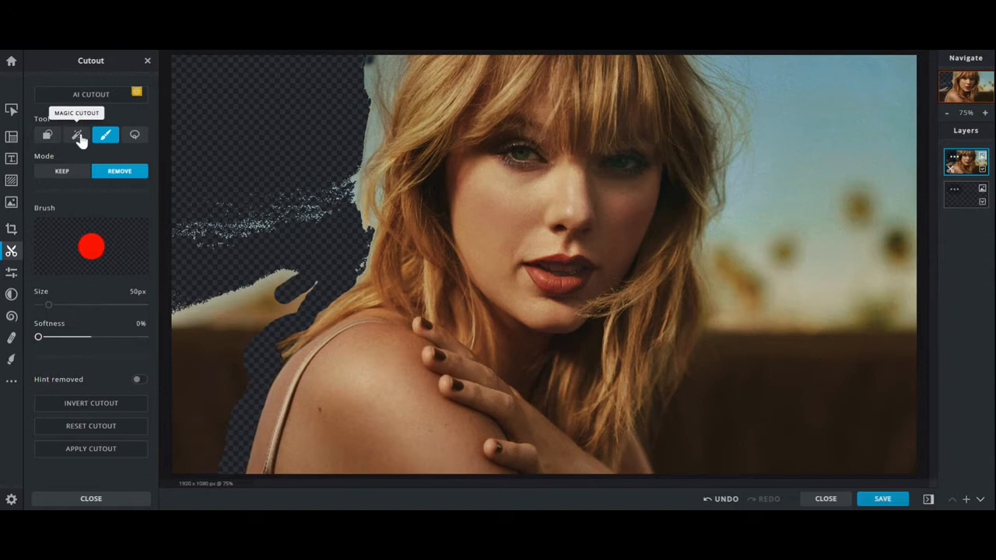
- Remove the remaining hills, horizon band and dark fence beside the woman's left shoulder with Magic Cutout at tolerance 32
click(77, 135)
click(257, 304)
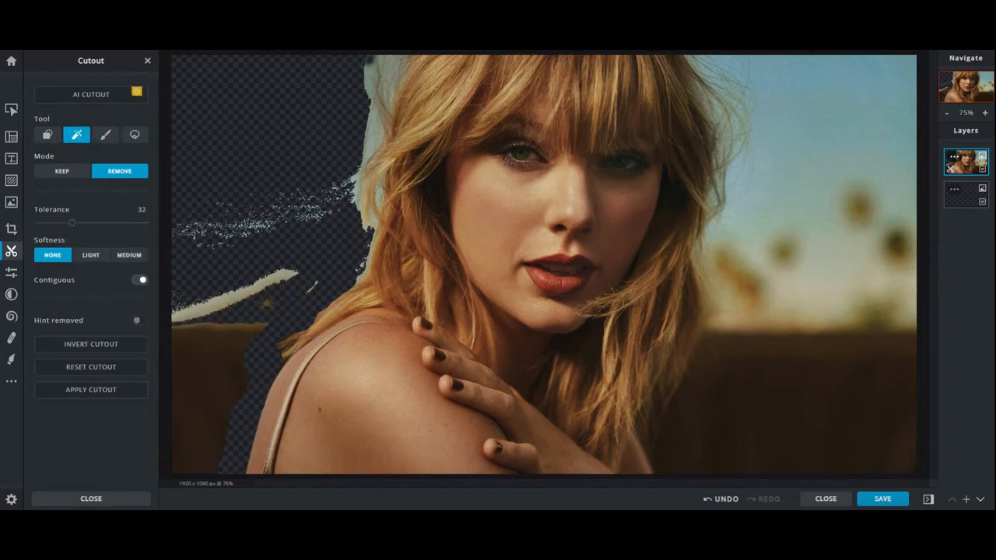
click(242, 293)
click(216, 373)
click(222, 326)
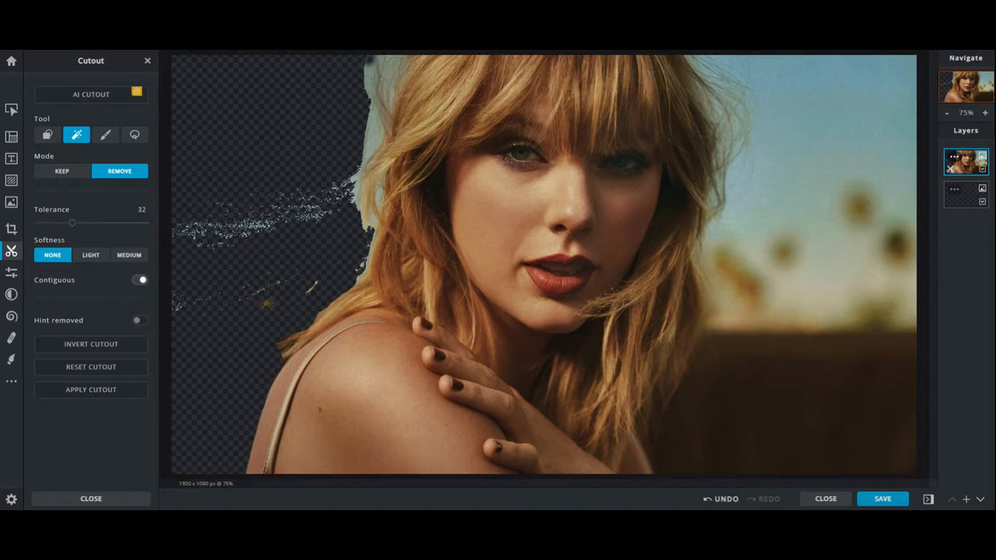
- Clear the sky fringe along the left edge of the hair with Magic Cutout and the 50 px cutout brush, undoing the removal that damages the hair
click(371, 123)
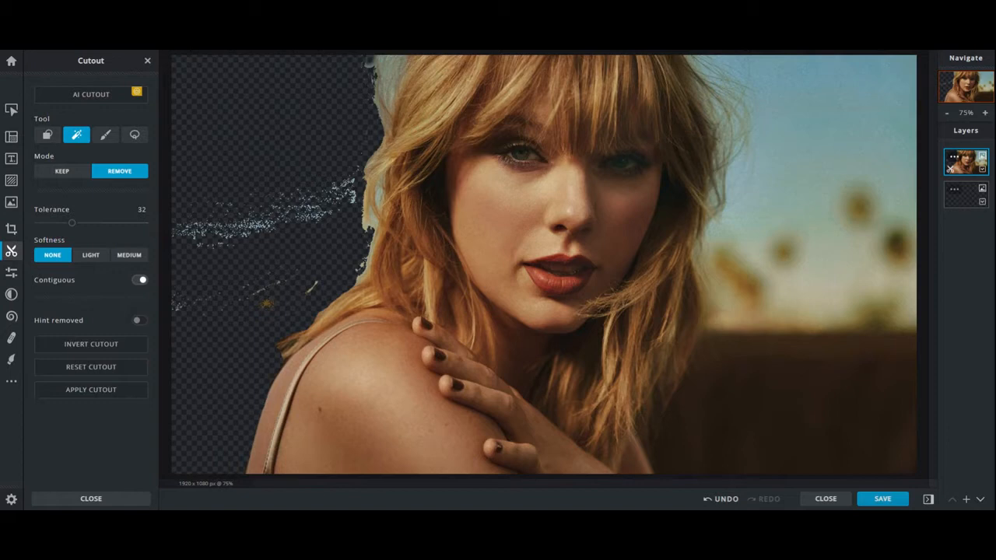
click(371, 240)
click(379, 196)
click(375, 172)
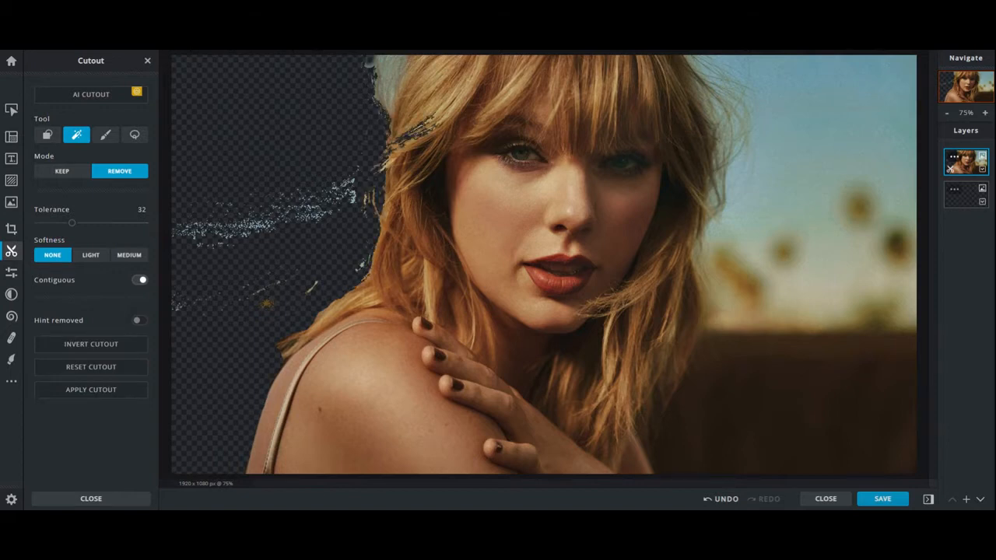
click(723, 499)
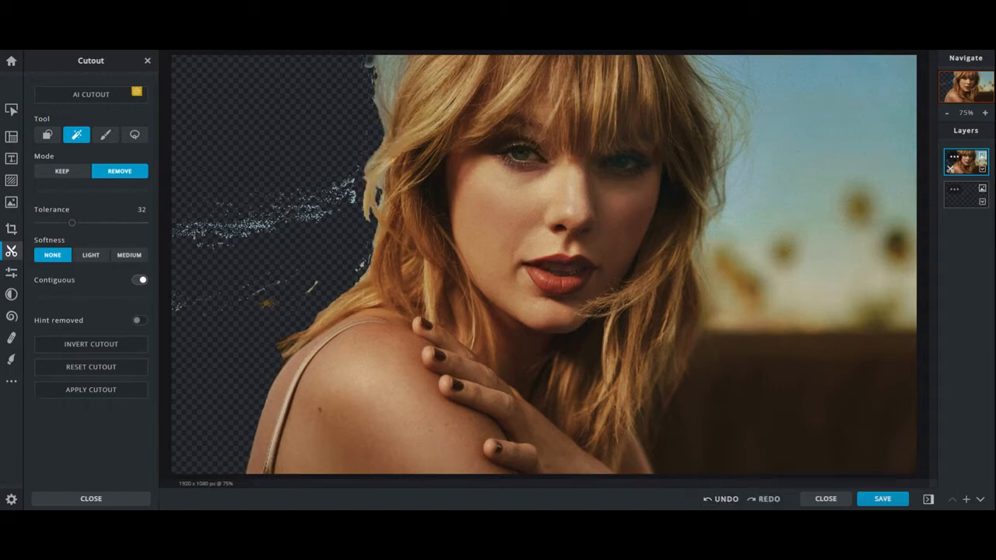
click(386, 84)
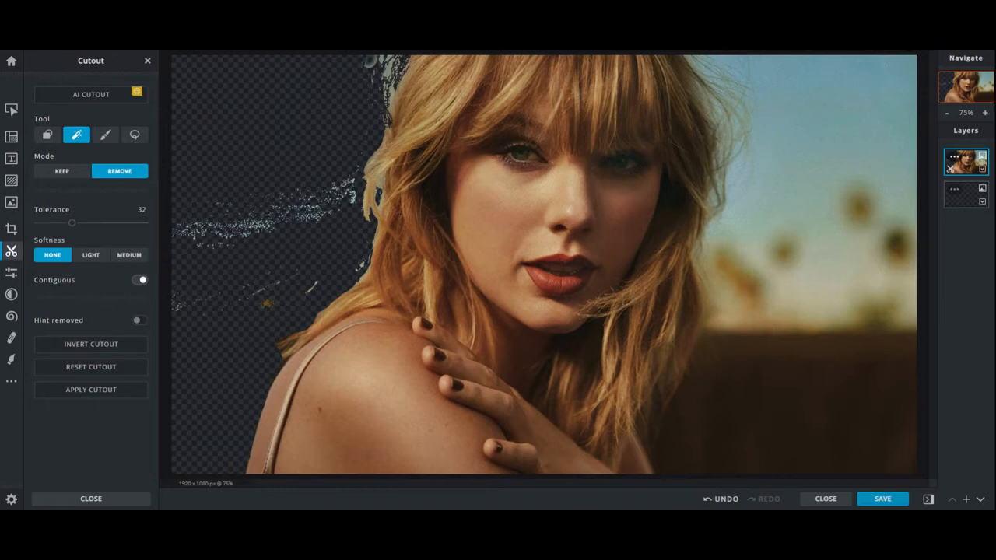
click(106, 135)
mouse_move(385, 57)
mouse_down()
mouse_move(382, 102)
mouse_move(395, 63)
mouse_move(380, 117)
mouse_move(390, 66)
mouse_move(368, 83)
mouse_move(367, 129)
mouse_move(336, 189)
mouse_move(334, 230)
mouse_up()
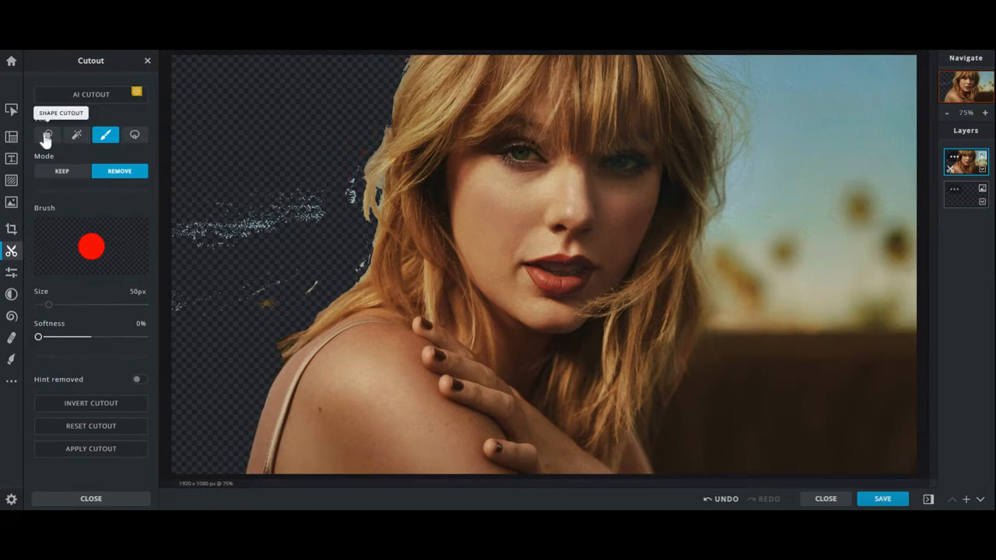
- Remove the leftover sky specks left of the hair with rectangular shape cutouts
click(47, 135)
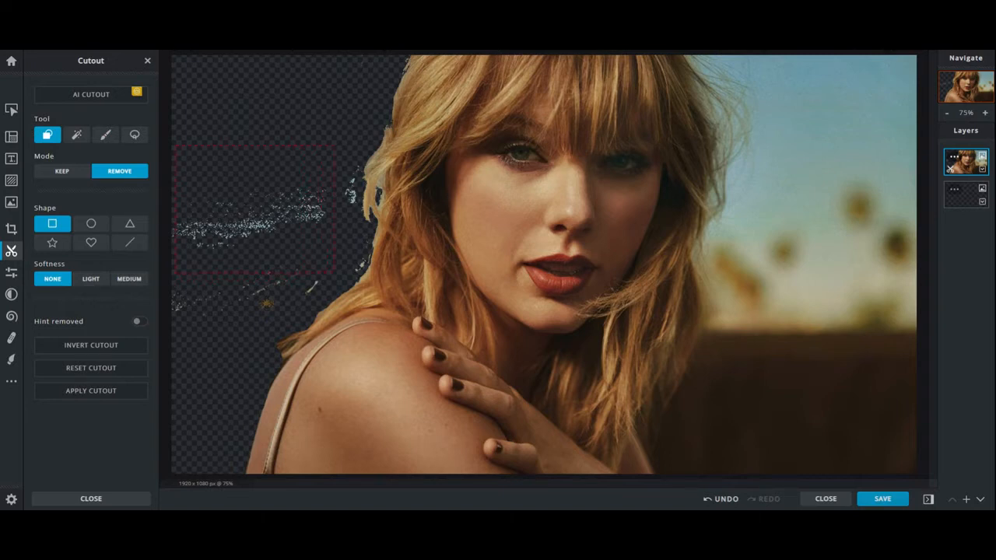
drag(175, 144, 336, 273)
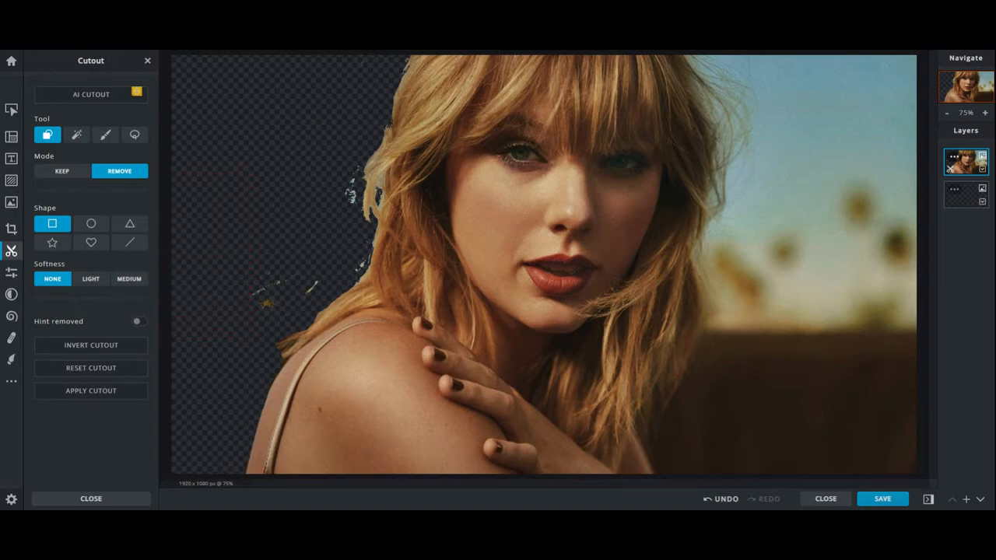
drag(224, 262, 307, 311)
drag(329, 154, 361, 218)
- Erase sky remnants in the small gap between the left hair strands with the cutout brush at 11 px and 150% zoom
click(105, 136)
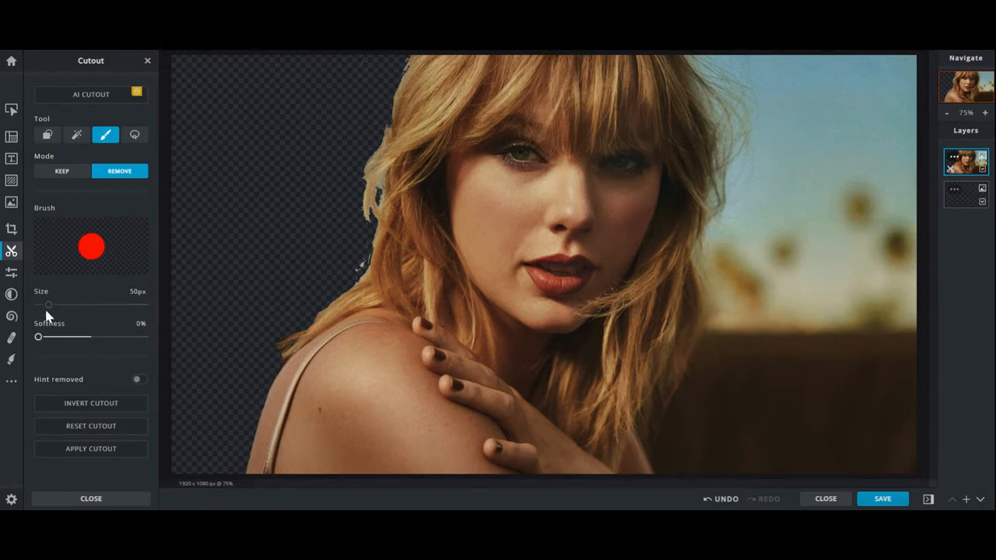
drag(48, 305, 40, 306)
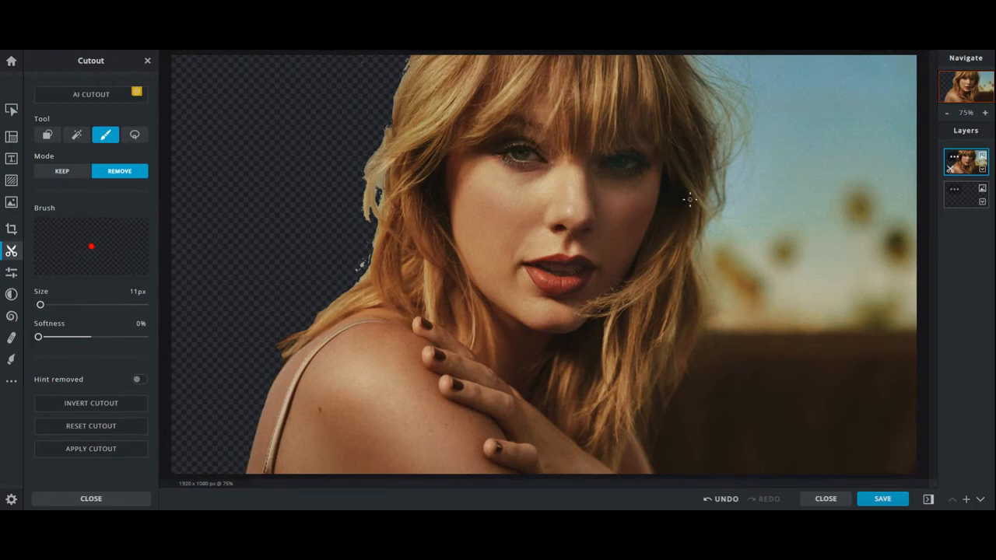
click(985, 115)
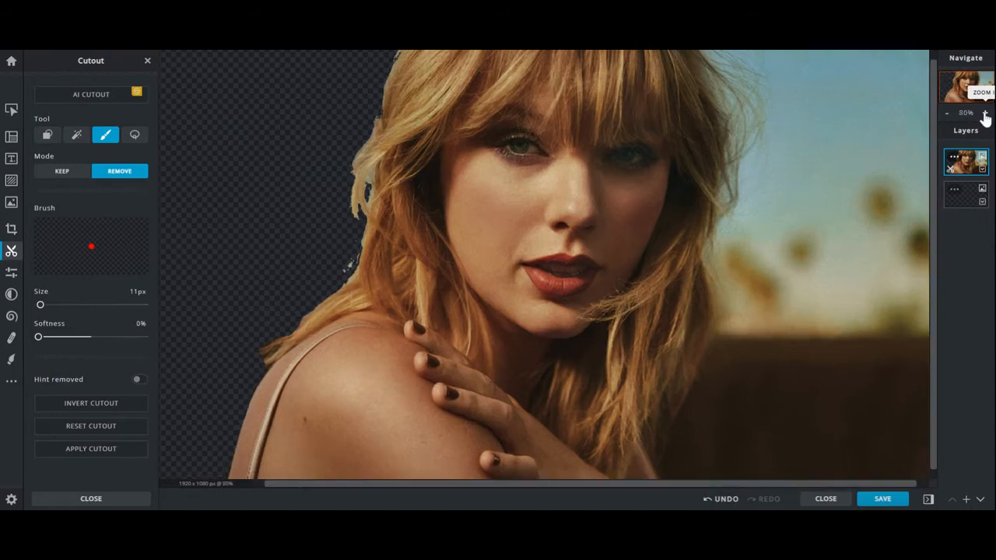
click(985, 114)
click(985, 114)
click(986, 114)
click(986, 114)
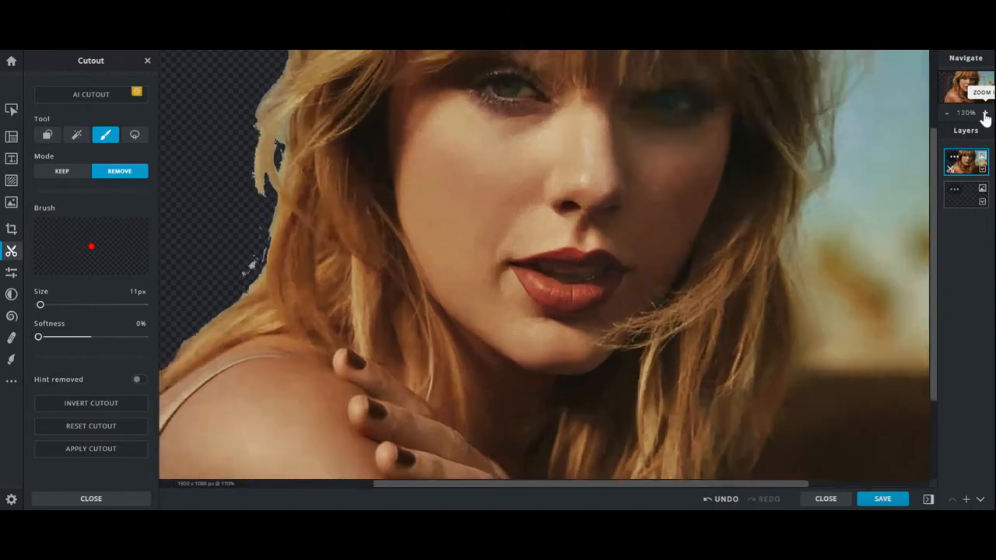
click(985, 114)
click(985, 115)
click(986, 114)
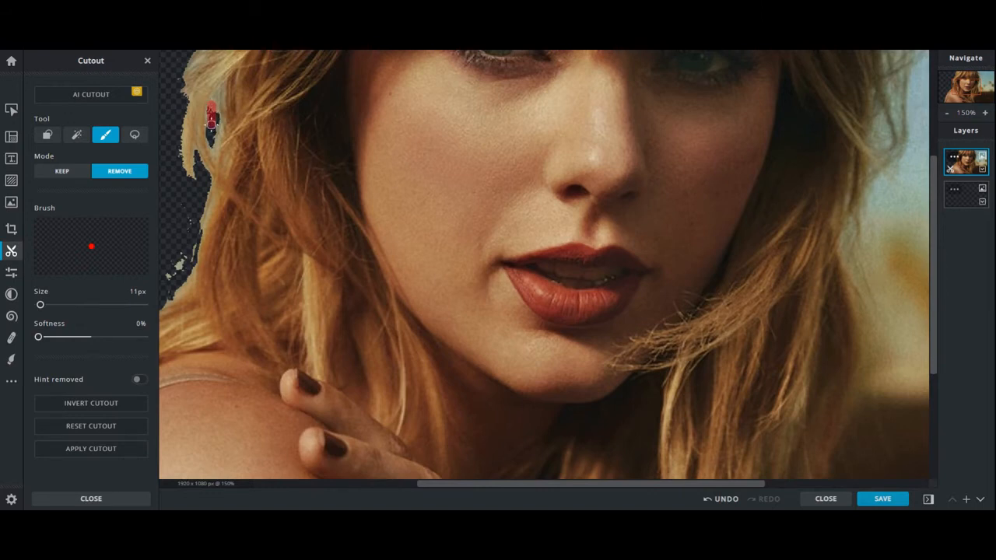
drag(212, 128, 212, 109)
- Set the cutout brush to 48 px and 91% softness and soften the edges of the gap between the left hair strands
drag(37, 341, 100, 349)
drag(98, 340, 141, 345)
drag(41, 306, 59, 306)
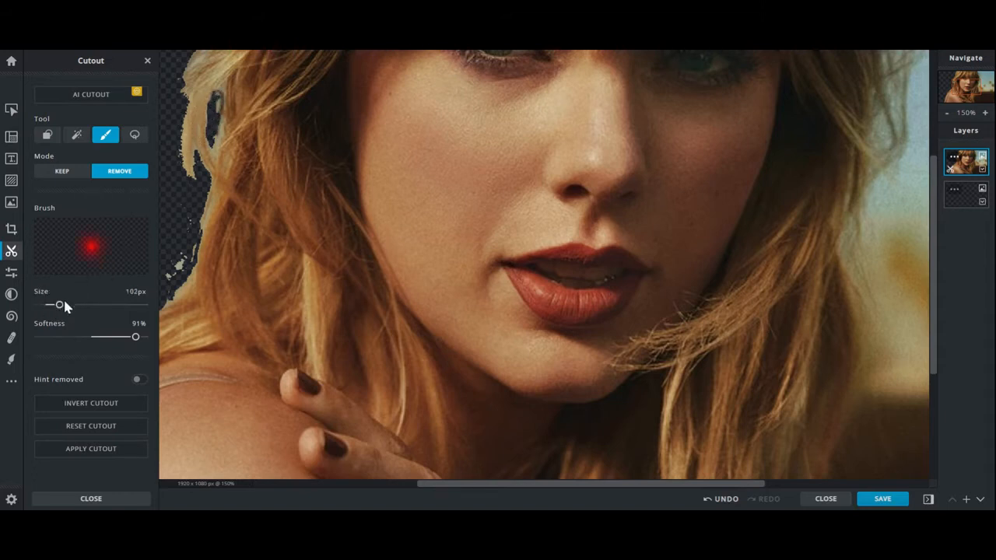
drag(59, 310, 55, 309)
drag(53, 309, 47, 305)
drag(214, 95, 213, 140)
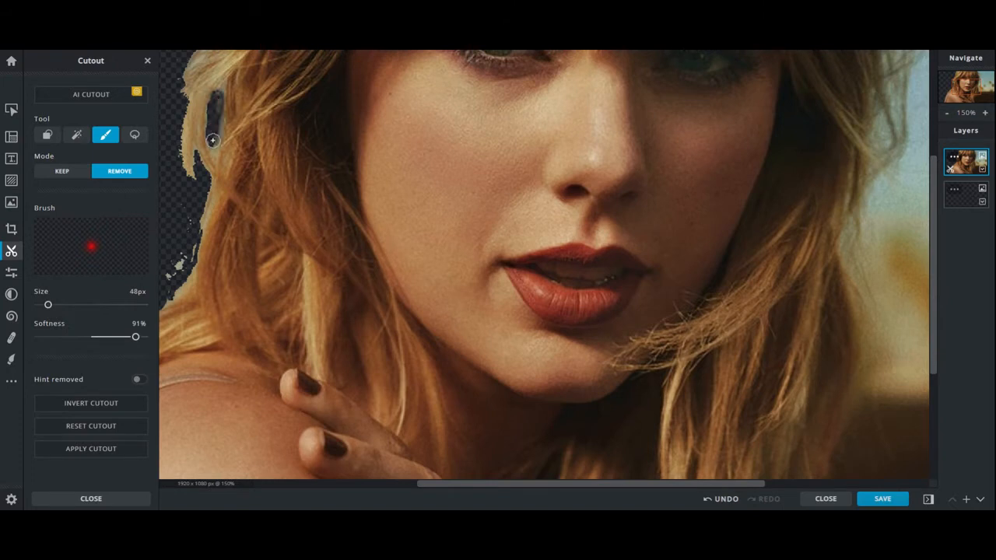
drag(215, 105, 213, 116)
mouse_move(210, 153)
mouse_down()
mouse_move(211, 100)
mouse_move(224, 152)
mouse_up()
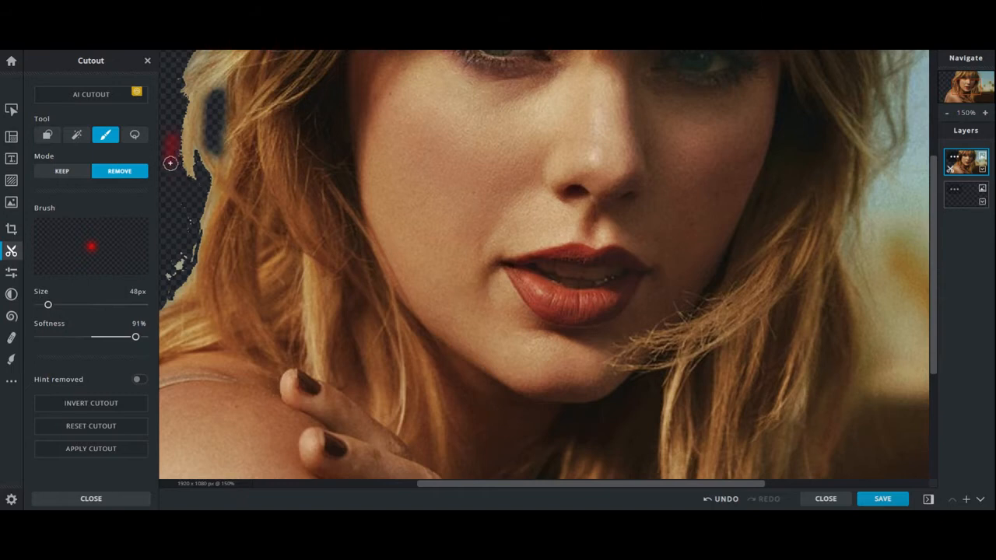
- Erase the leftover sky specks and soften the edges of the loose left hair strands with the cutout brush
mouse_move(182, 87)
mouse_down()
mouse_move(184, 152)
mouse_move(199, 194)
mouse_up()
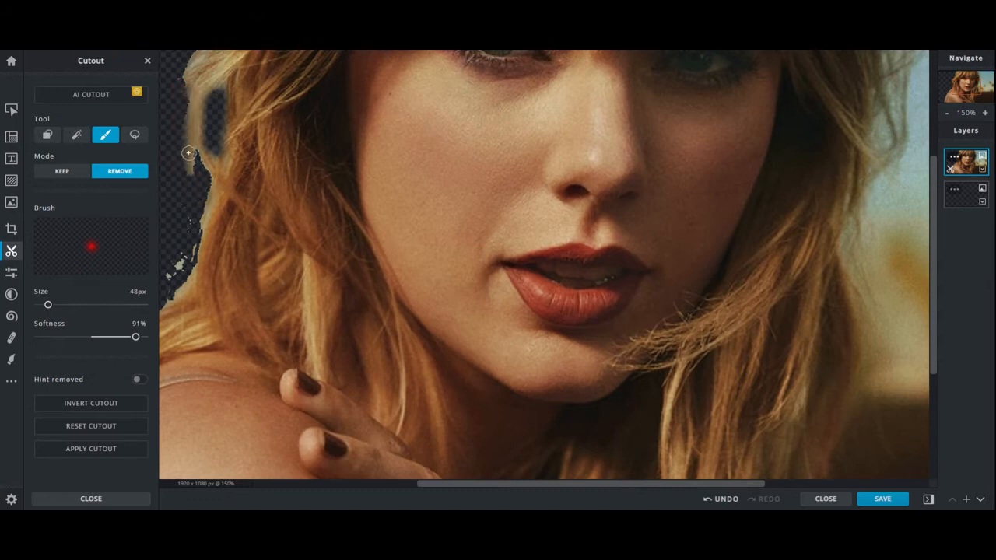
mouse_move(200, 158)
mouse_down()
mouse_move(194, 258)
mouse_move(160, 281)
mouse_move(181, 252)
mouse_move(187, 209)
mouse_up()
mouse_move(165, 275)
mouse_down()
mouse_move(168, 286)
mouse_move(186, 266)
mouse_move(176, 290)
mouse_up()
mouse_move(208, 179)
mouse_down()
mouse_move(198, 222)
mouse_move(203, 199)
mouse_up()
drag(197, 151, 201, 172)
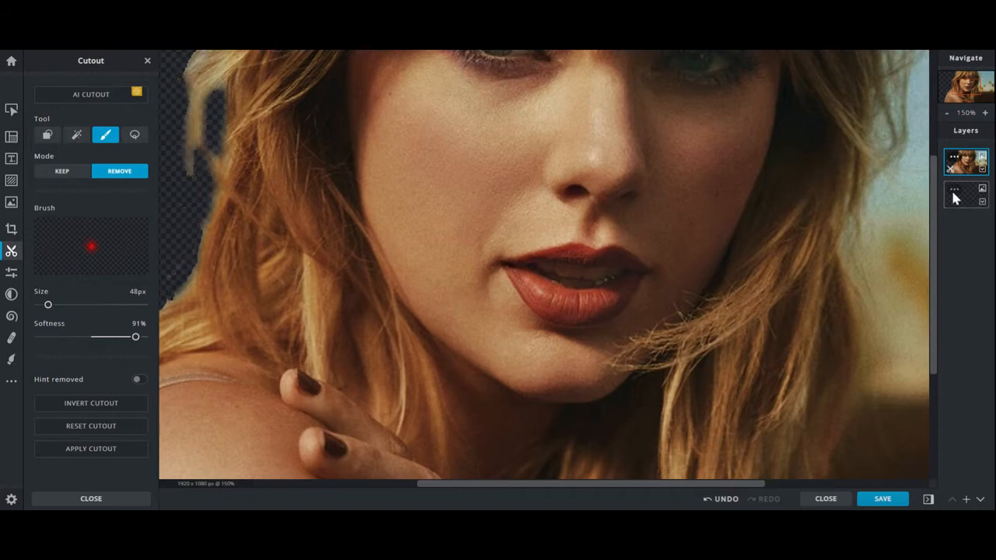
- Smooth the jagged hair outline beside the temple, above the loose left strand, with the 48 px cutout brush
click(949, 115)
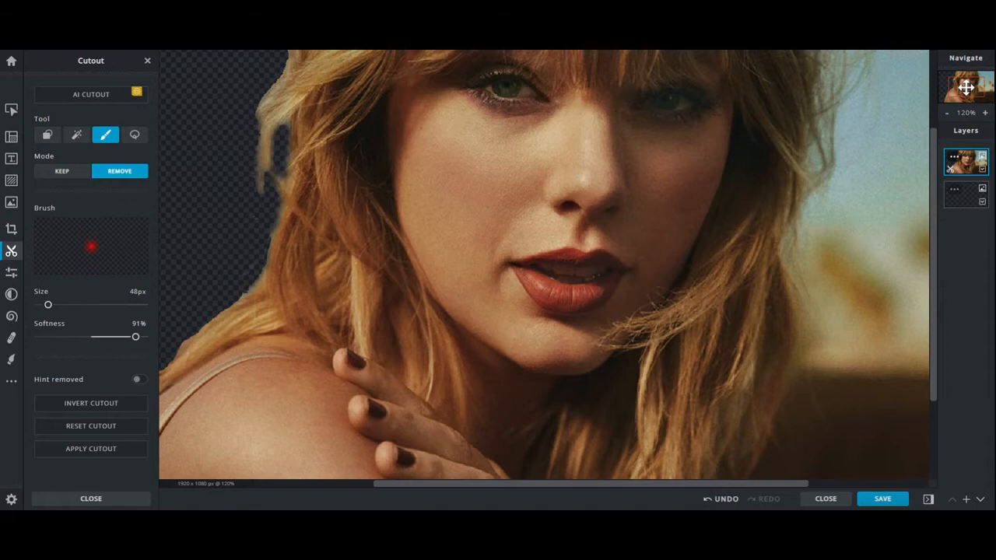
drag(966, 88, 957, 81)
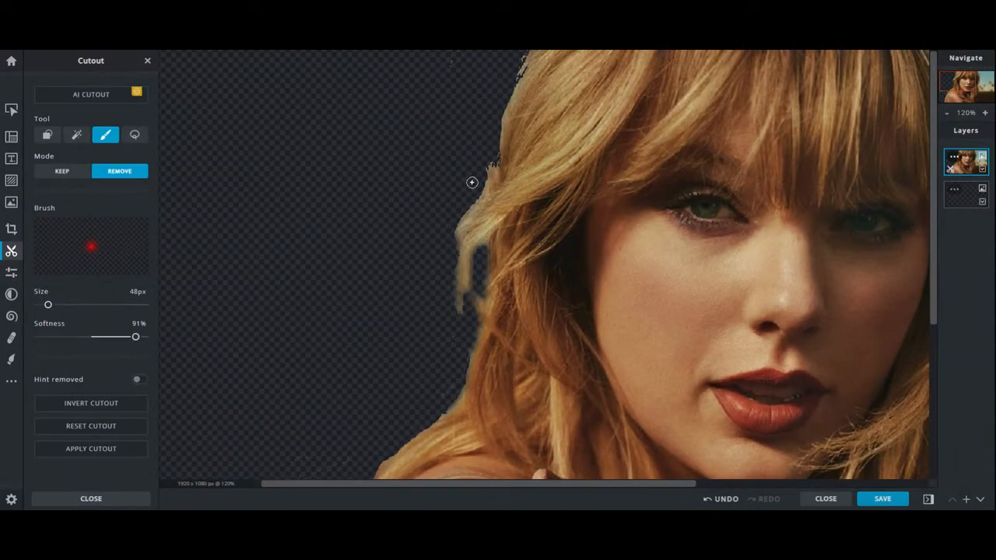
drag(478, 192, 481, 220)
scroll(603, 199, up, 6)
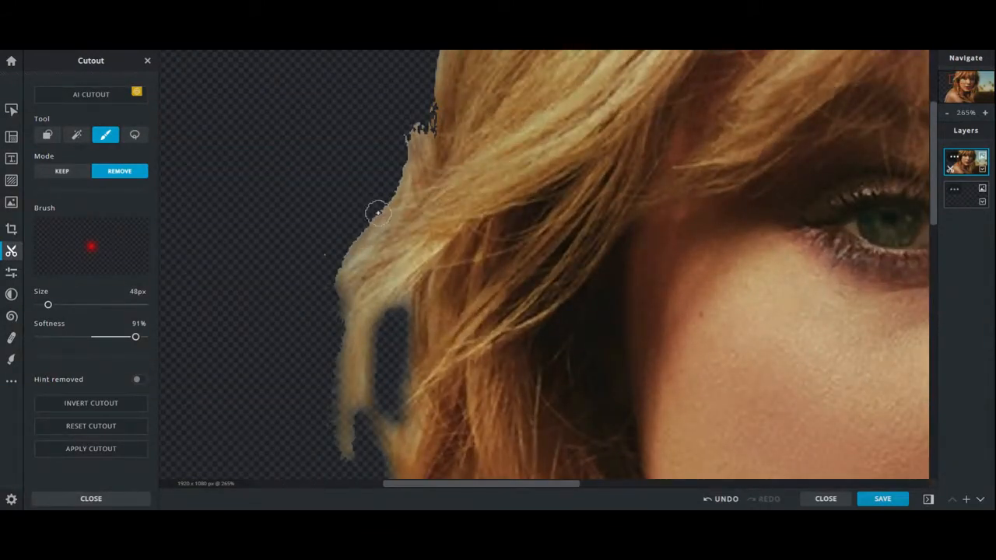
scroll(378, 208, up, 4)
scroll(382, 207, up, 1)
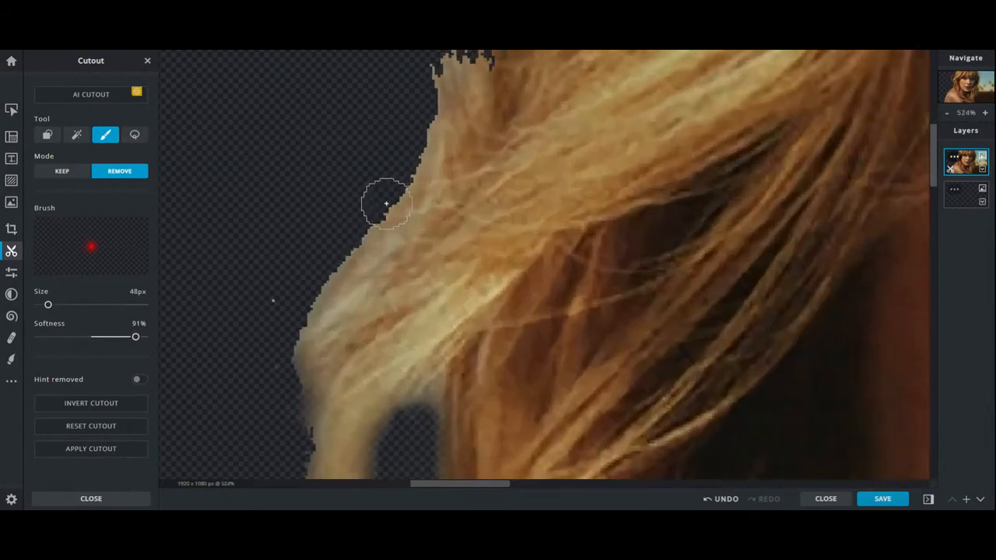
scroll(409, 98, down, 4)
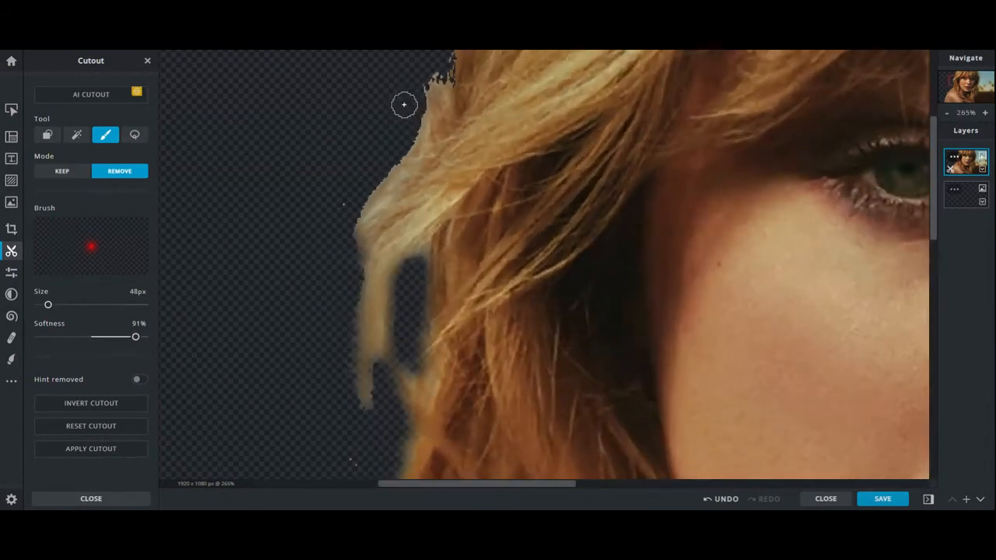
mouse_move(404, 105)
mouse_down()
mouse_move(411, 82)
mouse_move(406, 137)
mouse_move(343, 211)
mouse_up()
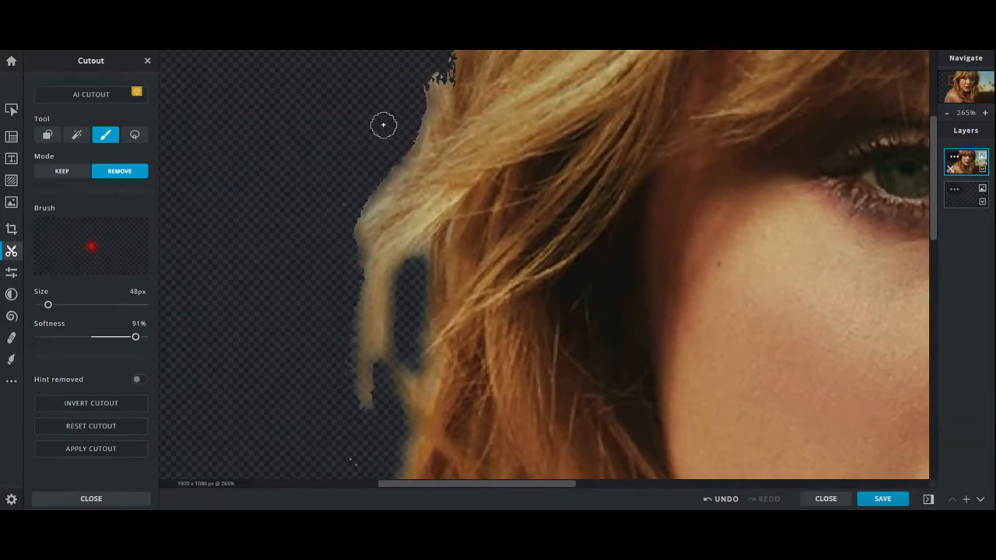
mouse_move(415, 79)
mouse_down()
mouse_move(394, 159)
mouse_move(344, 236)
mouse_move(339, 200)
mouse_up()
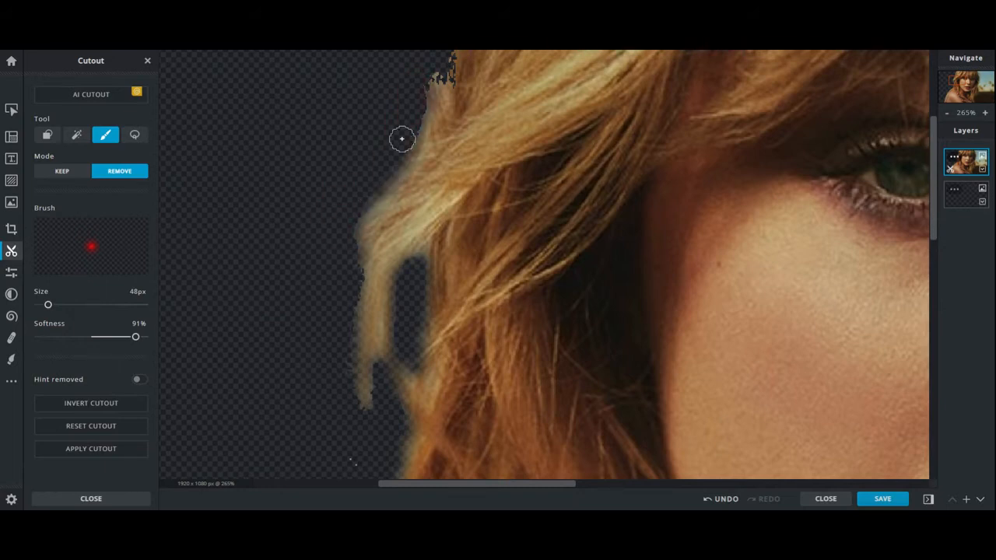
mouse_move(428, 71)
mouse_down()
mouse_move(423, 80)
mouse_move(440, 74)
mouse_up()
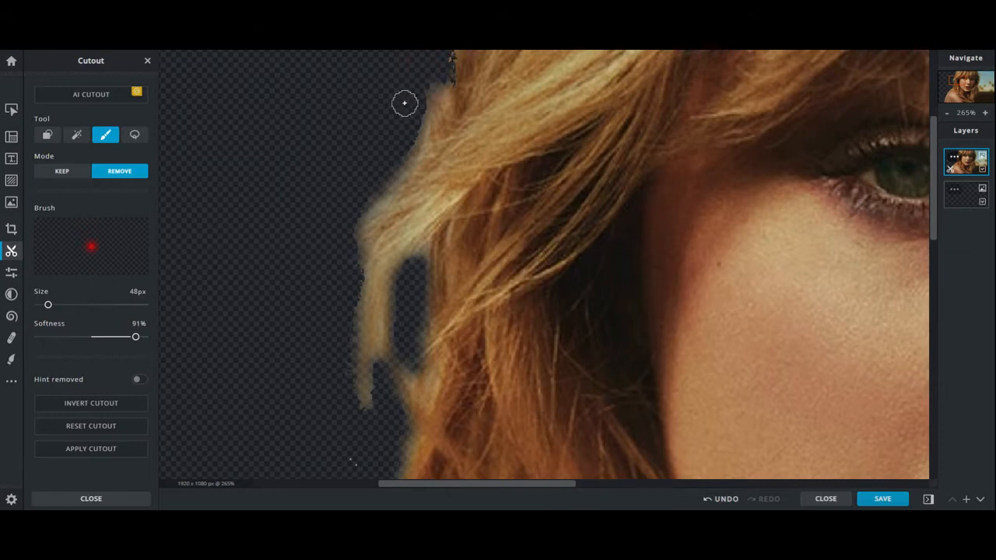
- Thin and soften the outer edge of the loose left strand and trim the remaining jagged tuft above it
drag(371, 418, 364, 398)
mouse_move(354, 350)
mouse_down()
mouse_move(344, 300)
mouse_move(356, 238)
mouse_move(372, 186)
mouse_move(353, 324)
mouse_move(389, 160)
mouse_up()
mouse_move(428, 93)
mouse_down()
mouse_move(407, 157)
mouse_move(437, 101)
mouse_move(439, 61)
mouse_move(437, 98)
mouse_move(394, 158)
mouse_up()
mouse_move(443, 68)
mouse_down()
mouse_move(438, 118)
mouse_move(450, 67)
mouse_move(440, 83)
mouse_up()
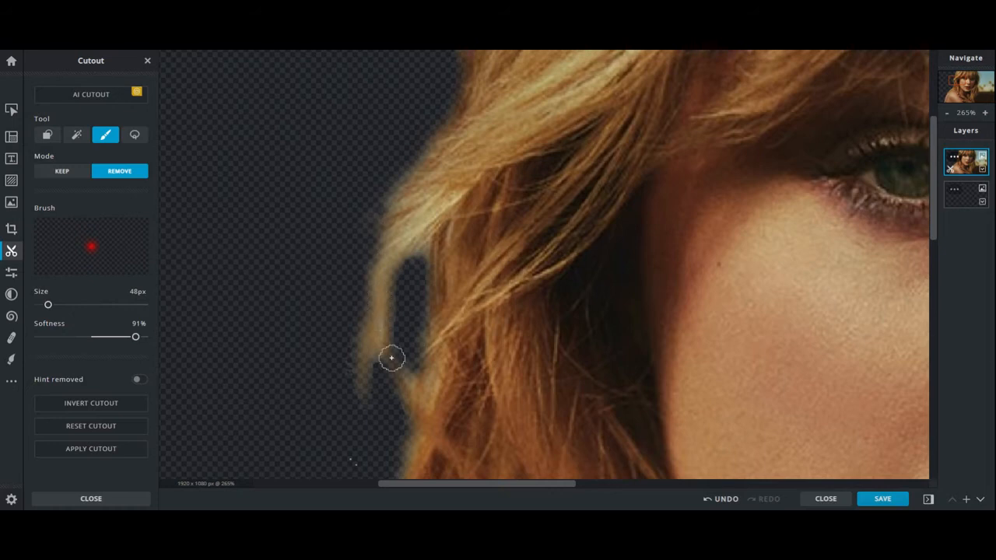
- Erase the stray specks and soften the lower left hair edge down to the shoulder with the cutout brush
mouse_move(573, 320)
mouse_down()
mouse_move(507, 285)
mouse_move(498, 104)
mouse_up()
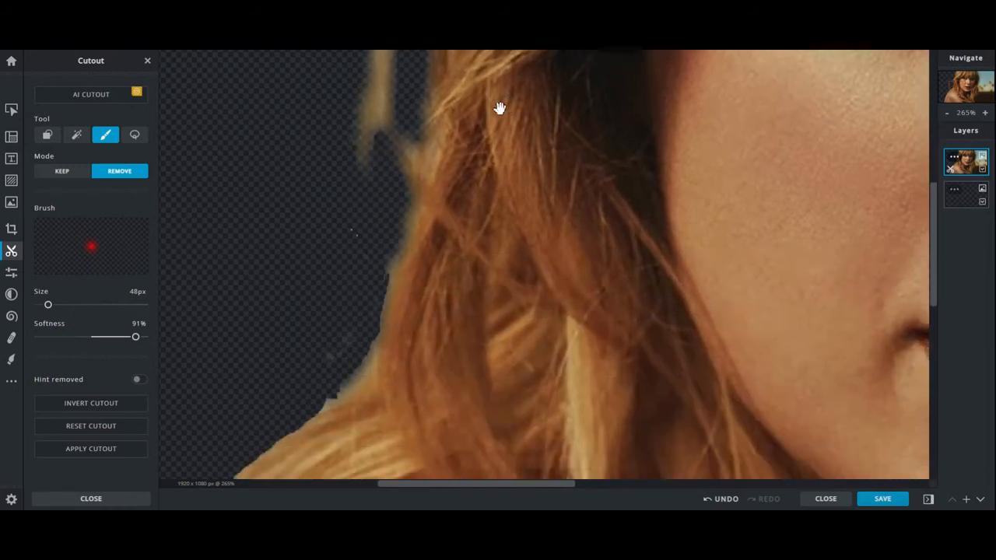
mouse_move(344, 243)
mouse_down()
mouse_move(358, 223)
mouse_move(366, 281)
mouse_move(384, 262)
mouse_move(374, 302)
mouse_move(374, 263)
mouse_move(372, 322)
mouse_move(334, 376)
mouse_move(295, 398)
mouse_move(327, 392)
mouse_move(303, 404)
mouse_move(350, 362)
mouse_move(348, 339)
mouse_move(323, 366)
mouse_move(340, 333)
mouse_move(322, 381)
mouse_move(369, 281)
mouse_up()
mouse_move(386, 221)
mouse_down()
mouse_move(378, 299)
mouse_move(406, 231)
mouse_move(394, 274)
mouse_move(396, 187)
mouse_up()
drag(300, 373, 240, 351)
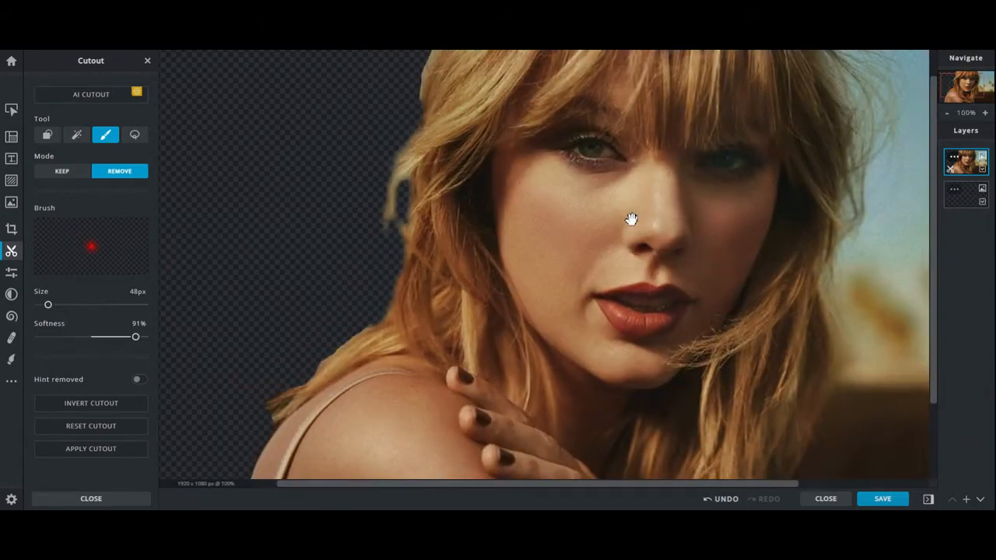
- Remove the sky and blurred scenery right of the hair with Magic Cutout at tolerance 32 and no softness
click(77, 135)
click(779, 343)
click(779, 399)
click(854, 253)
click(904, 305)
click(751, 309)
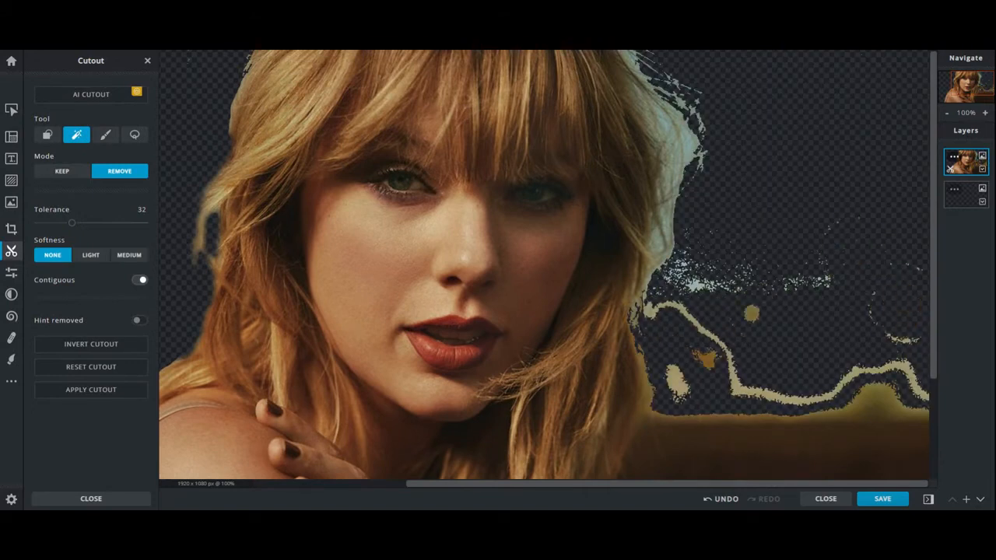
click(678, 151)
scroll(779, 374, down, 2)
click(778, 374)
click(724, 500)
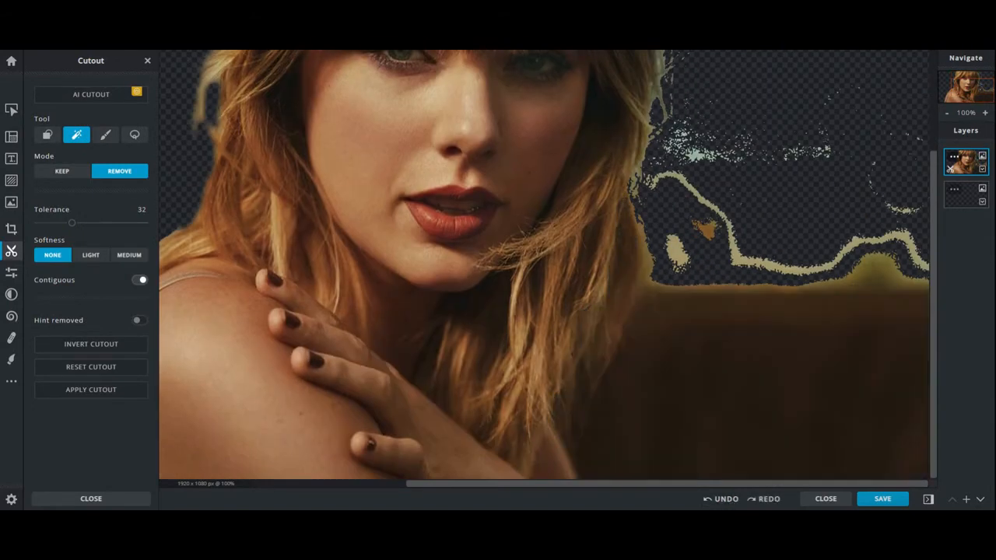
- Brush a cutout boundary along the right hair edge and across the top of the dark background to isolate it
click(106, 135)
mouse_move(667, 285)
mouse_down()
mouse_move(596, 418)
mouse_move(615, 471)
mouse_up()
drag(671, 292, 900, 270)
drag(645, 302, 672, 151)
- Remove the isolated dark background and the remaining yellow and orange patches right of the hair with Magic Cutout
click(76, 135)
click(747, 373)
click(731, 241)
click(695, 155)
click(907, 284)
click(876, 258)
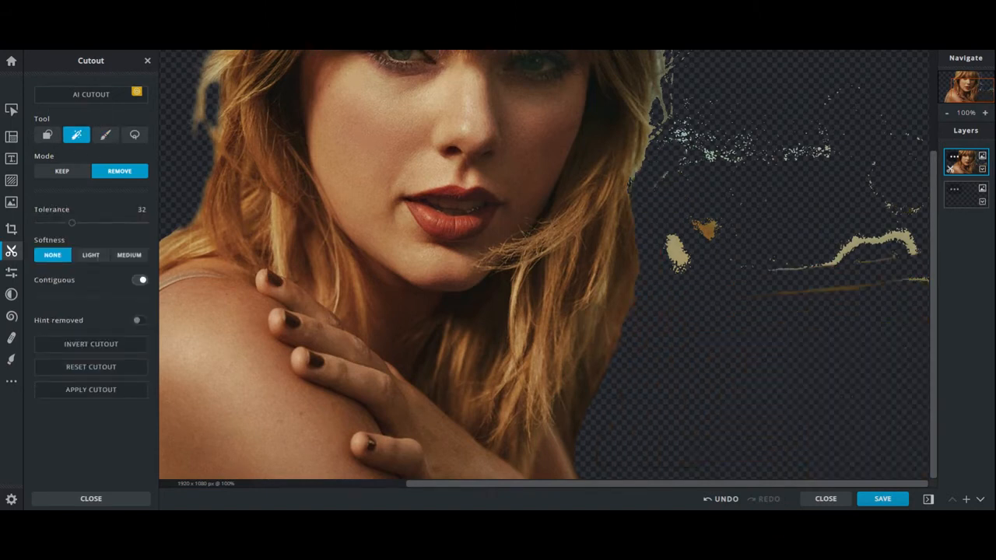
click(677, 252)
click(706, 228)
click(872, 239)
- Clear the residual specks across the right background using the cutout brush at 304 px and 8% softness
click(106, 134)
drag(49, 305, 103, 305)
drag(829, 140, 860, 284)
drag(753, 294, 698, 409)
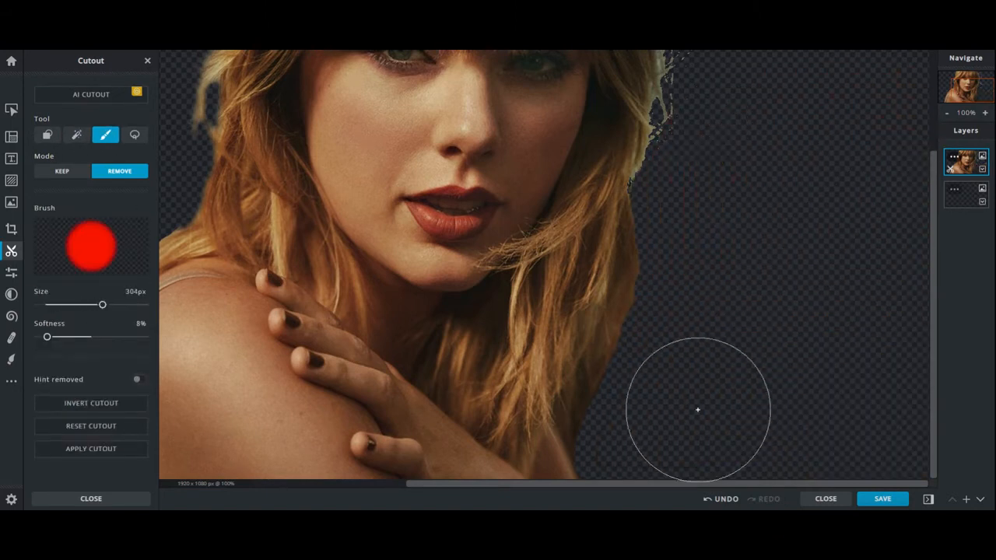
scroll(763, 288, up, 5)
click(706, 55)
mouse_move(739, 154)
mouse_down()
mouse_move(741, 233)
mouse_move(736, 218)
mouse_up()
- Set the cutout brush to 123 px and 87% softness and soften the whole right edge of the hair
drag(48, 338, 131, 341)
drag(103, 305, 63, 306)
drag(665, 249, 660, 156)
drag(649, 117, 632, 66)
drag(661, 151, 639, 340)
scroll(637, 231, down, 2)
mouse_move(640, 261)
mouse_down()
mouse_move(612, 378)
mouse_move(577, 423)
mouse_up()
drag(584, 458, 575, 436)
mouse_move(601, 373)
mouse_down()
mouse_move(645, 209)
mouse_move(637, 233)
mouse_up()
- Soften the left edge of the hair and the hair ends above the shoulder with the 123 px cutout brush
key(space)
drag(277, 132, 377, 245)
drag(299, 194, 305, 255)
drag(313, 162, 308, 212)
drag(338, 59, 322, 186)
drag(192, 412, 166, 464)
drag(172, 444, 288, 331)
drag(288, 336, 222, 389)
scroll(701, 319, down, 6)
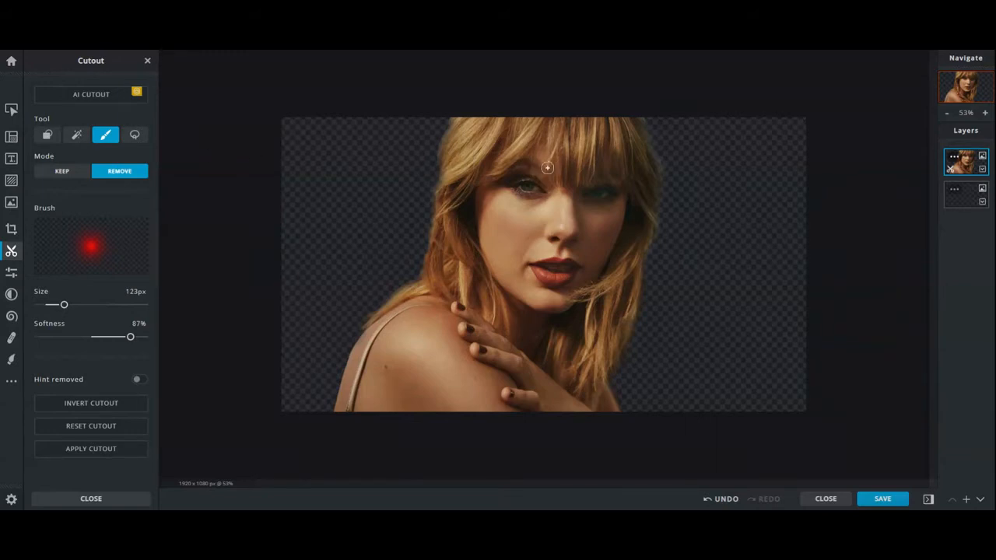
- Fill the empty layer beneath the portrait with a canvas-sized rectangle in red #E64B4B
click(963, 196)
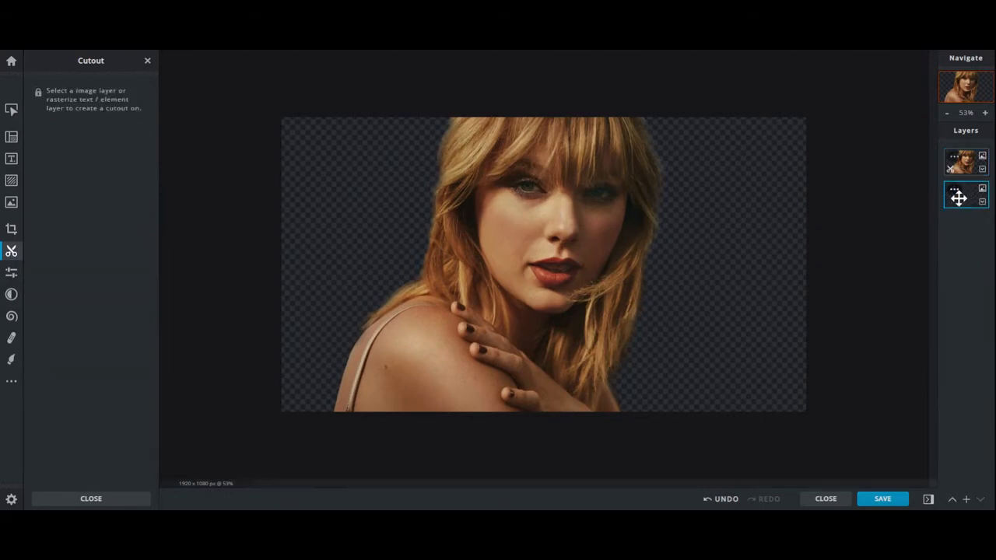
click(11, 362)
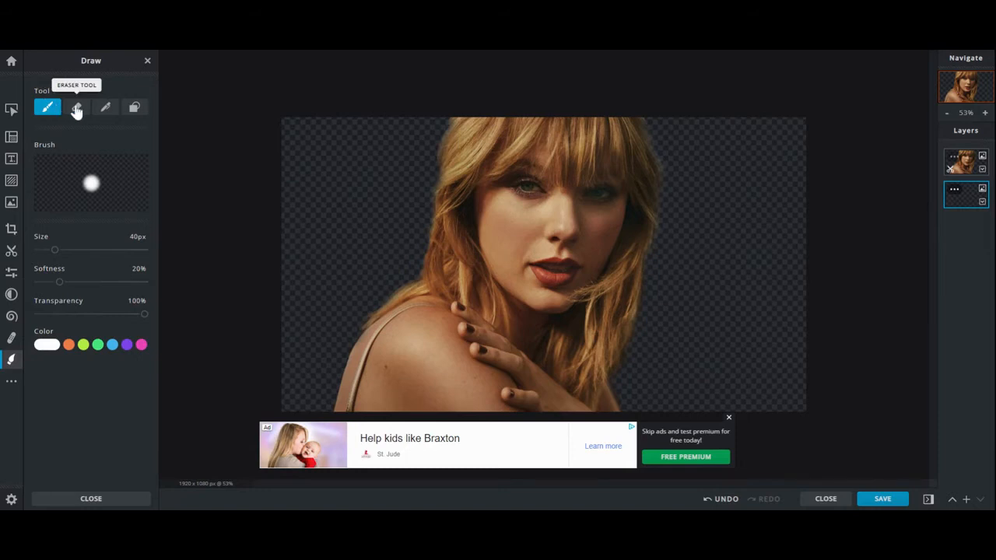
click(133, 109)
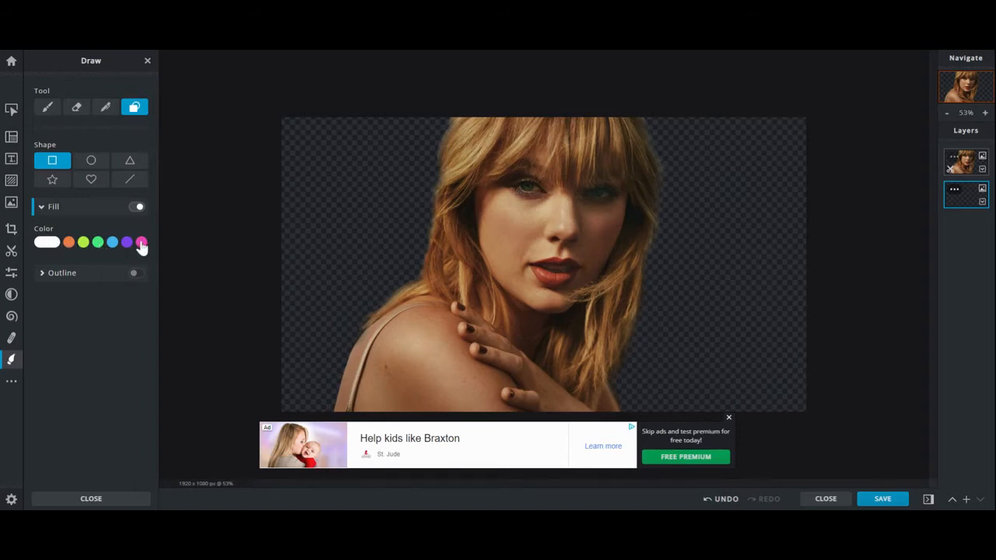
click(47, 244)
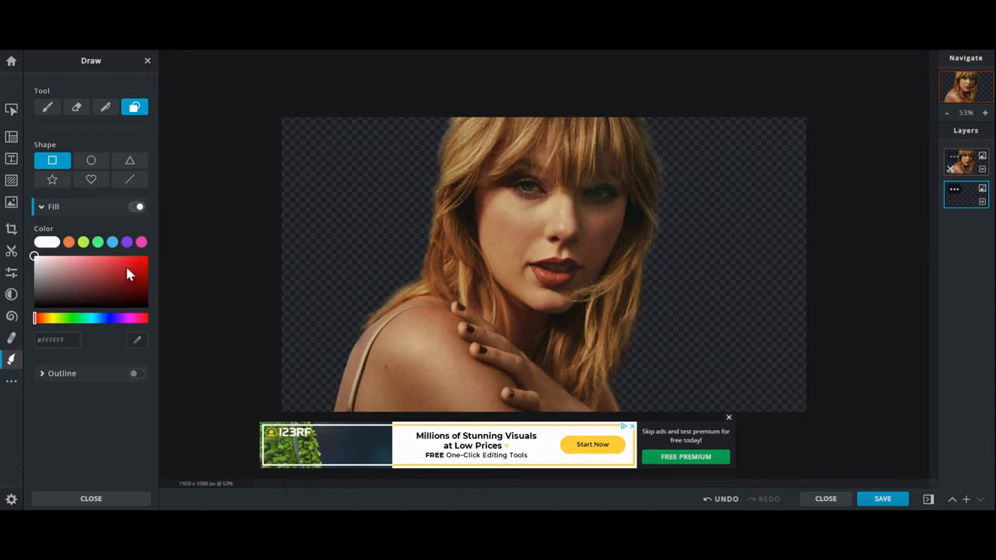
mouse_move(37, 259)
mouse_down()
mouse_move(148, 260)
mouse_move(149, 312)
mouse_move(35, 265)
mouse_move(38, 308)
mouse_move(78, 282)
mouse_move(98, 292)
mouse_move(124, 269)
mouse_move(129, 288)
mouse_move(136, 266)
mouse_move(102, 260)
mouse_move(136, 266)
mouse_move(114, 267)
mouse_up()
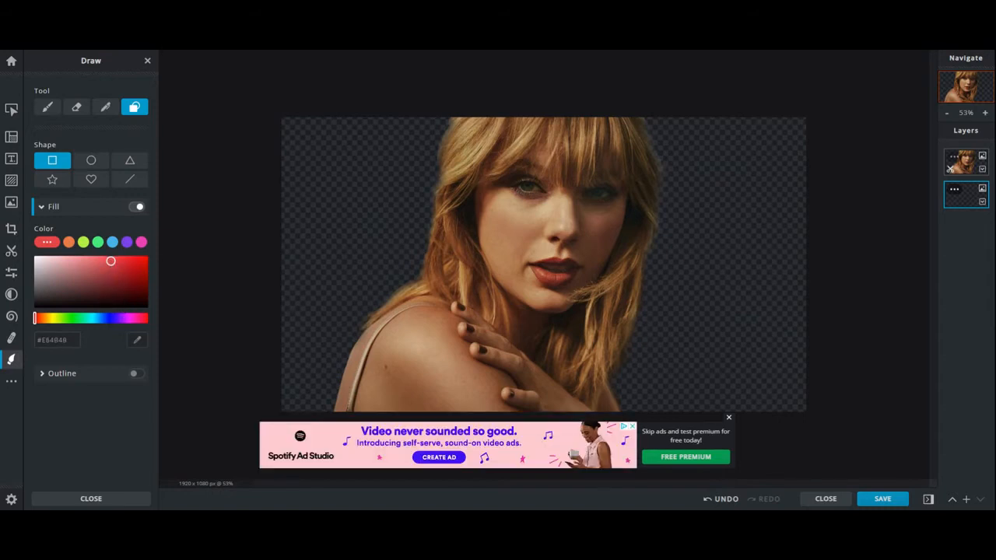
click(729, 418)
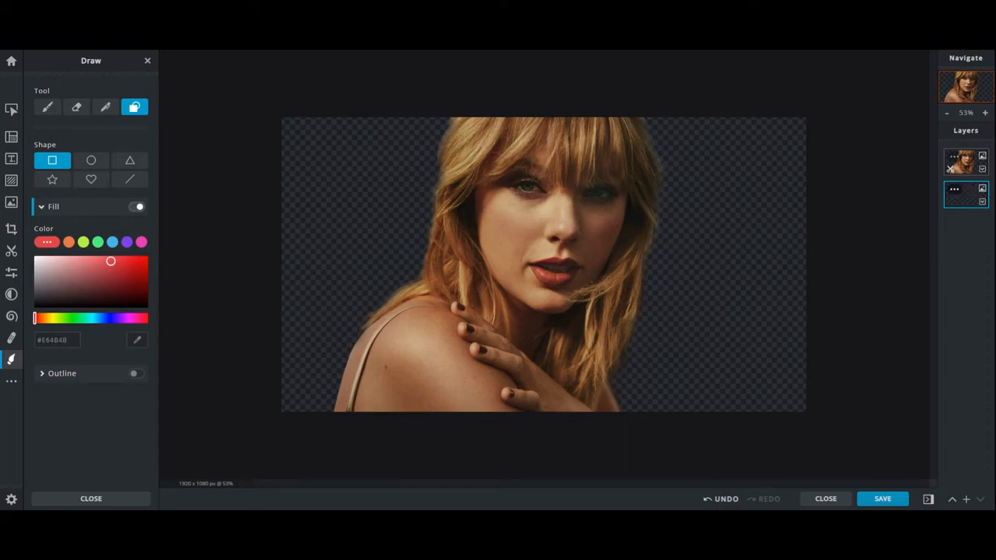
drag(296, 125, 807, 413)
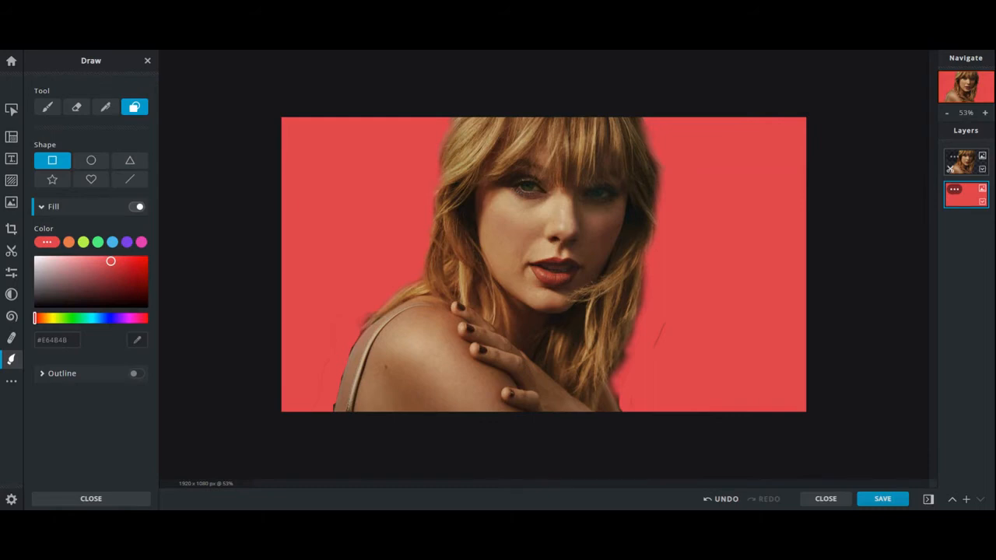
- Erase the stray marks revealed on both sides of the woman on the portrait layer with the cutout brush in Remove mode
click(962, 161)
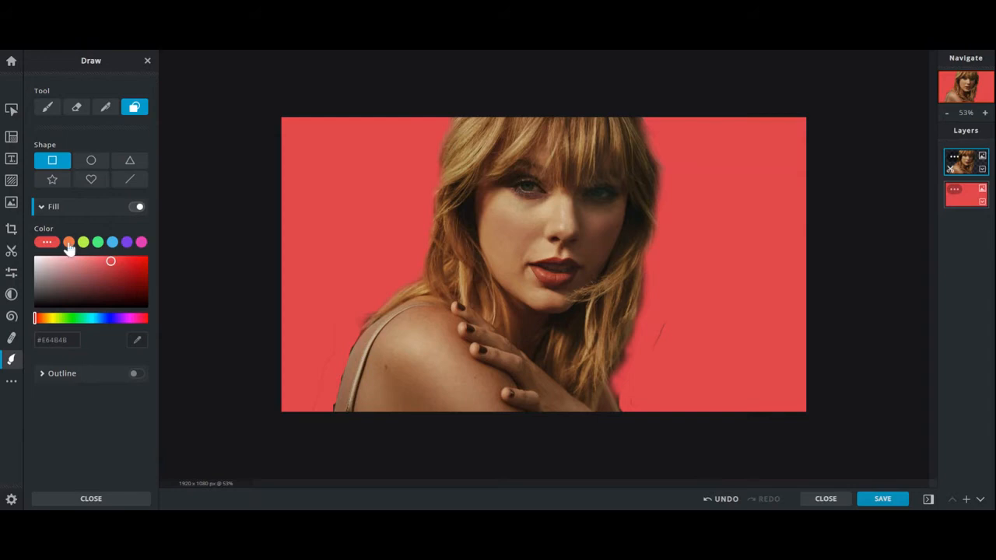
click(11, 251)
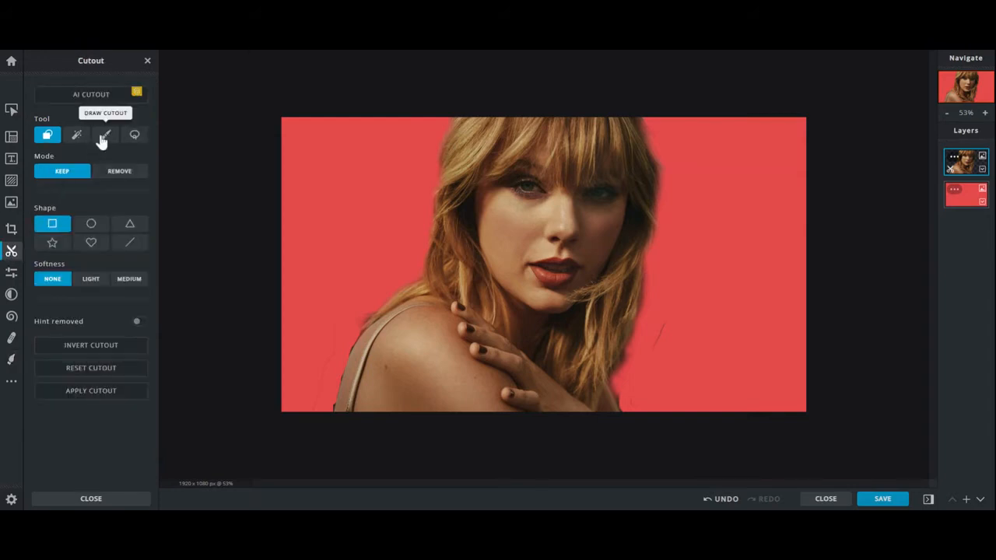
click(103, 137)
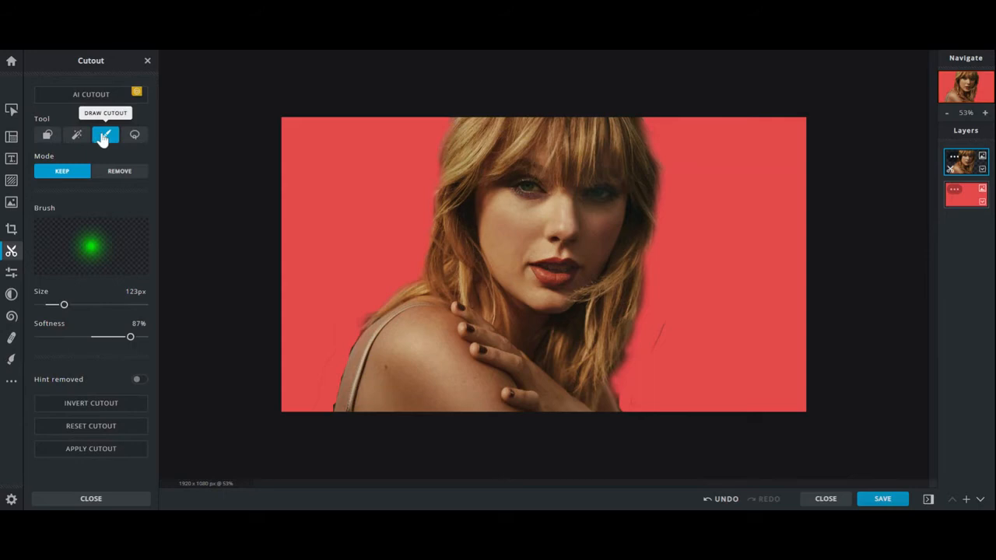
click(119, 173)
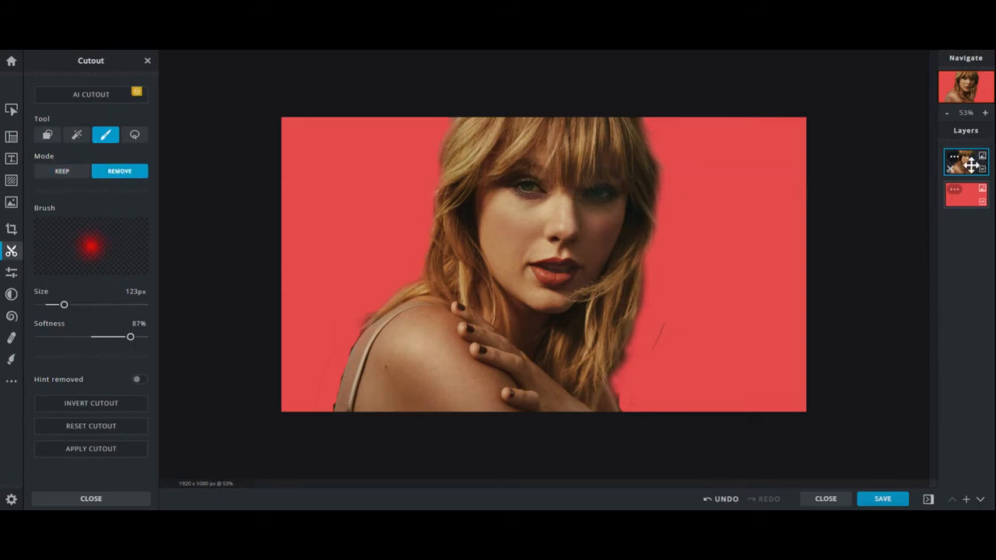
mouse_move(670, 316)
mouse_down()
mouse_move(653, 353)
mouse_move(674, 305)
mouse_up()
mouse_move(652, 347)
mouse_down()
mouse_move(667, 316)
mouse_move(630, 400)
mouse_move(636, 414)
mouse_up()
mouse_move(625, 395)
mouse_down()
mouse_move(631, 371)
mouse_move(626, 408)
mouse_up()
mouse_move(334, 312)
mouse_down()
mouse_move(344, 311)
mouse_move(310, 417)
mouse_up()
mouse_move(325, 327)
mouse_down()
mouse_move(334, 341)
mouse_move(332, 325)
mouse_move(340, 330)
mouse_move(314, 390)
mouse_up()
- Erase the fringe at the hair tips above the left shoulder and soften the dark outline of the upper shoulder
scroll(366, 311, up, 5)
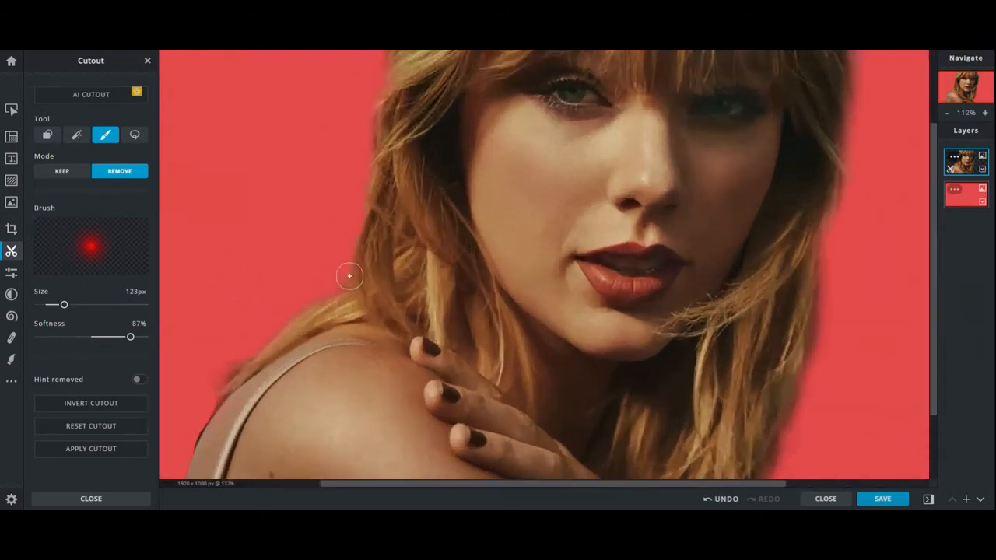
drag(316, 283, 527, 110)
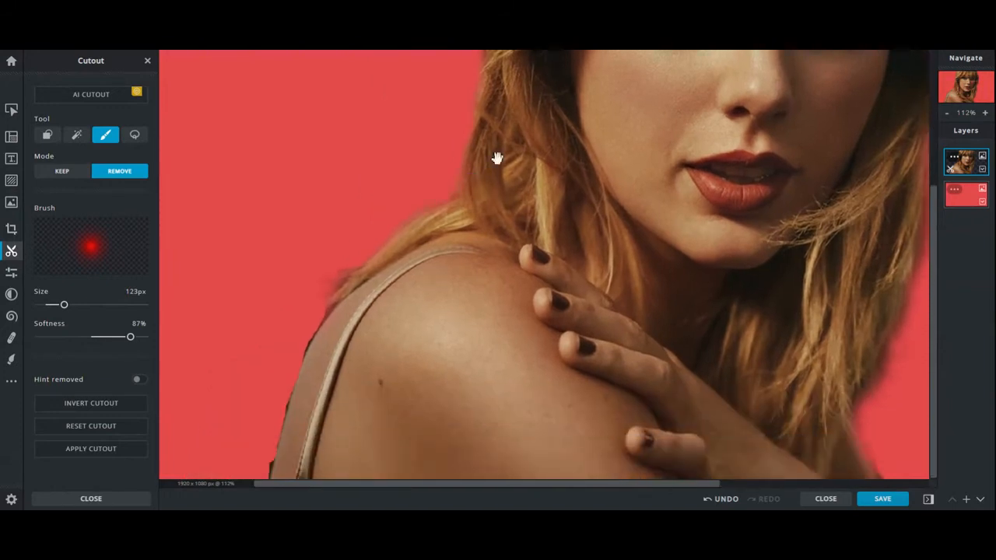
scroll(358, 290, up, 5)
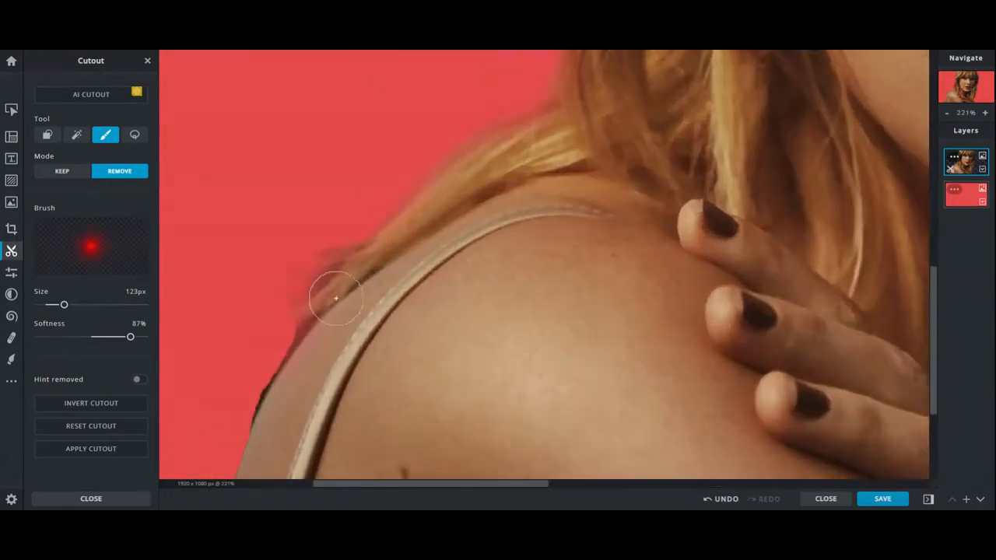
mouse_move(231, 343)
mouse_down()
mouse_move(387, 221)
mouse_move(443, 158)
mouse_up()
mouse_move(480, 121)
mouse_down()
mouse_move(455, 138)
mouse_move(507, 93)
mouse_move(481, 125)
mouse_move(496, 97)
mouse_move(482, 106)
mouse_move(506, 95)
mouse_move(456, 141)
mouse_move(504, 89)
mouse_move(443, 173)
mouse_up()
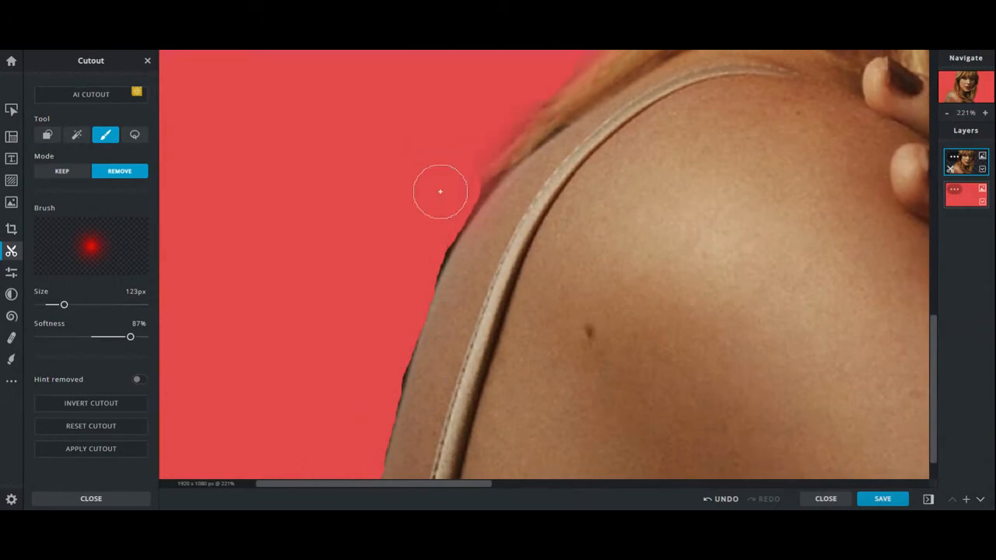
click(425, 242)
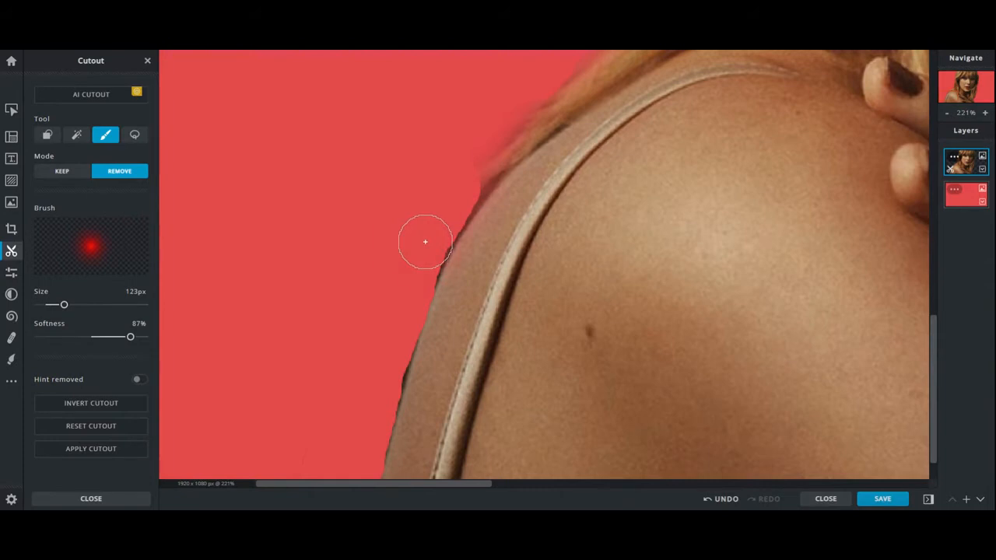
click(424, 240)
click(418, 251)
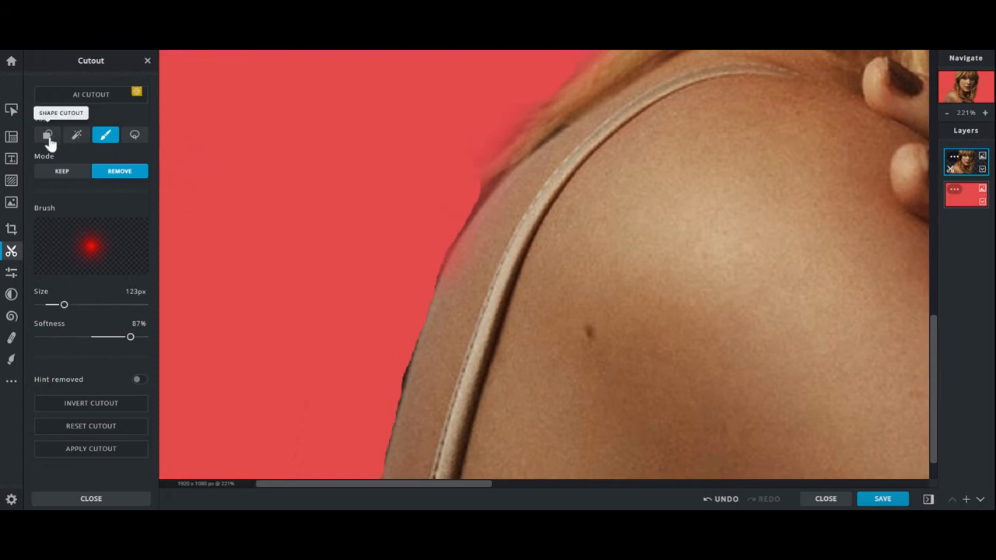
- Erase the dark outline along the woman's left-hand shoulder edge with the 123 px cutout brush in Remove mode, and deselect the portrait
click(76, 137)
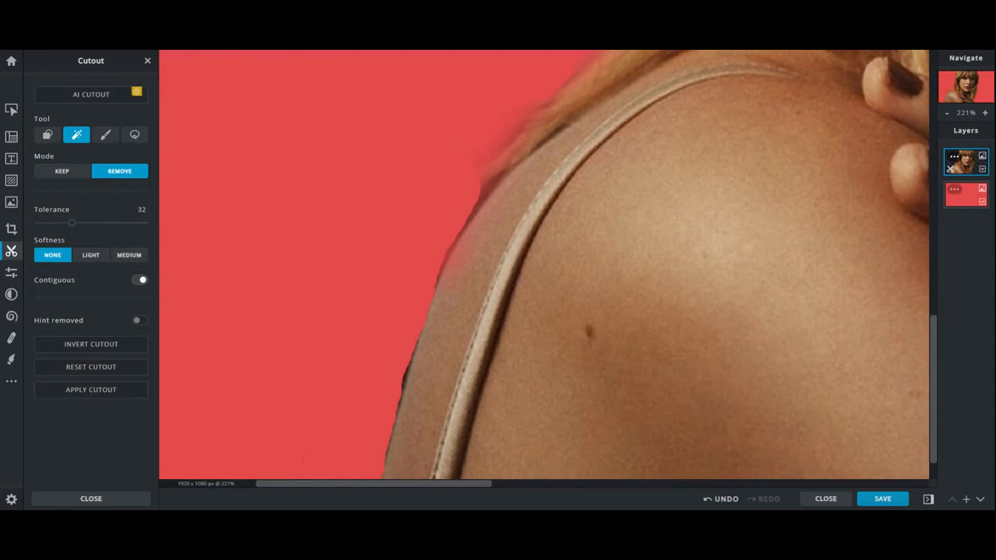
drag(72, 223, 78, 222)
click(106, 135)
mouse_move(383, 338)
mouse_down()
mouse_move(373, 402)
mouse_move(301, 479)
mouse_up()
mouse_move(472, 162)
mouse_down()
mouse_move(457, 189)
mouse_move(466, 167)
mouse_up()
scroll(455, 147, down, 2)
scroll(455, 147, down, 3)
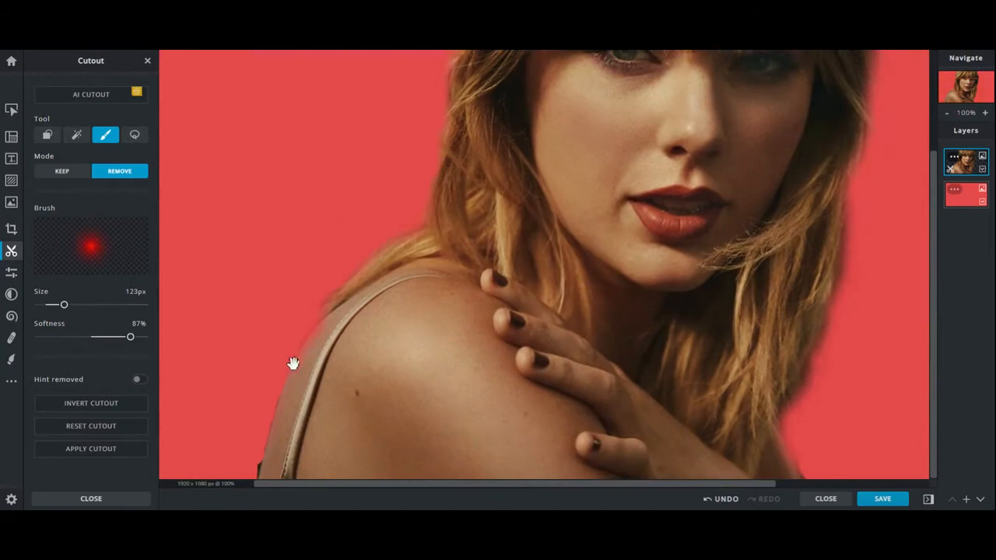
mouse_move(323, 276)
mouse_down()
mouse_move(395, 202)
mouse_move(408, 214)
mouse_up()
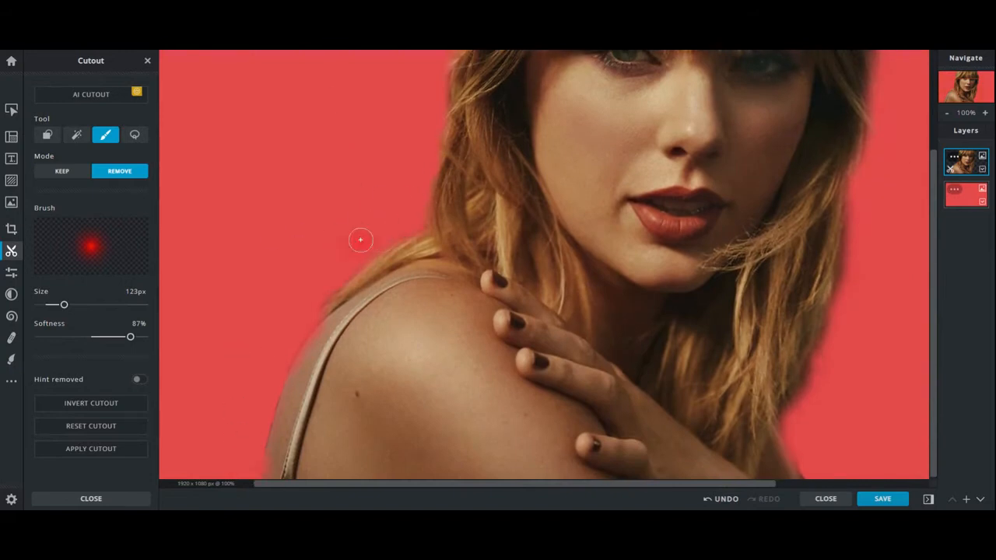
click(14, 110)
click(729, 418)
scroll(450, 228, down, 4)
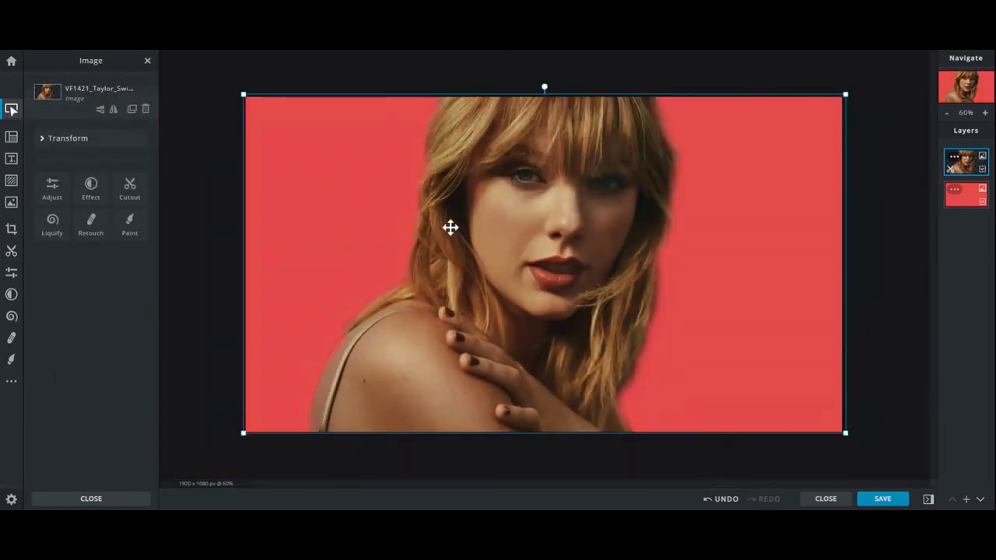
click(179, 81)
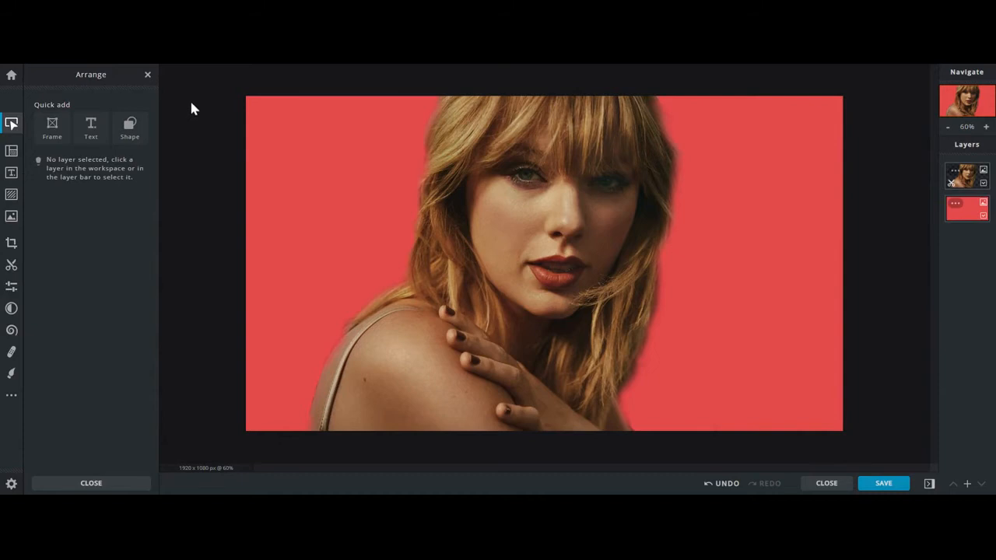
- Preview the B&W, Auto and Pop adjustment presets on the portrait layer, discarding each one
click(965, 176)
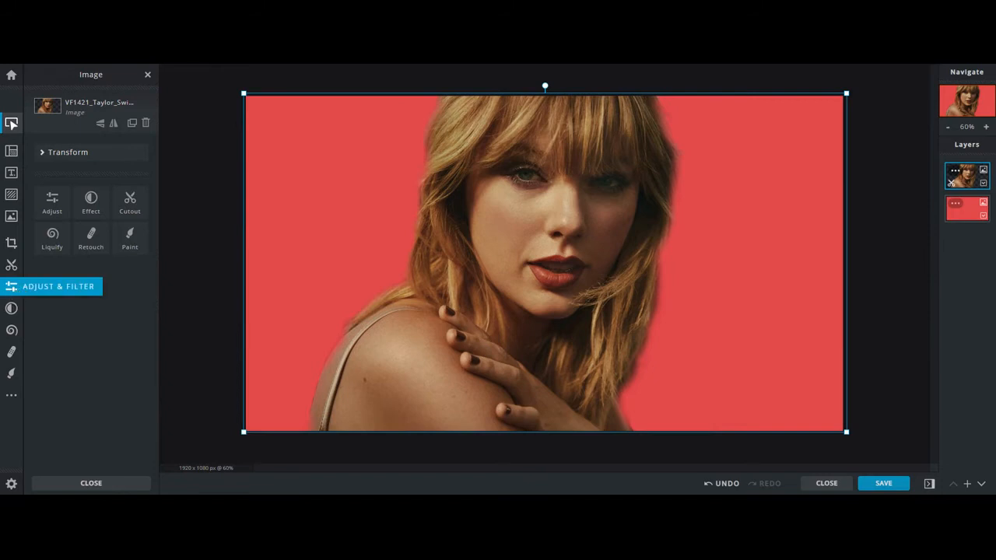
click(12, 287)
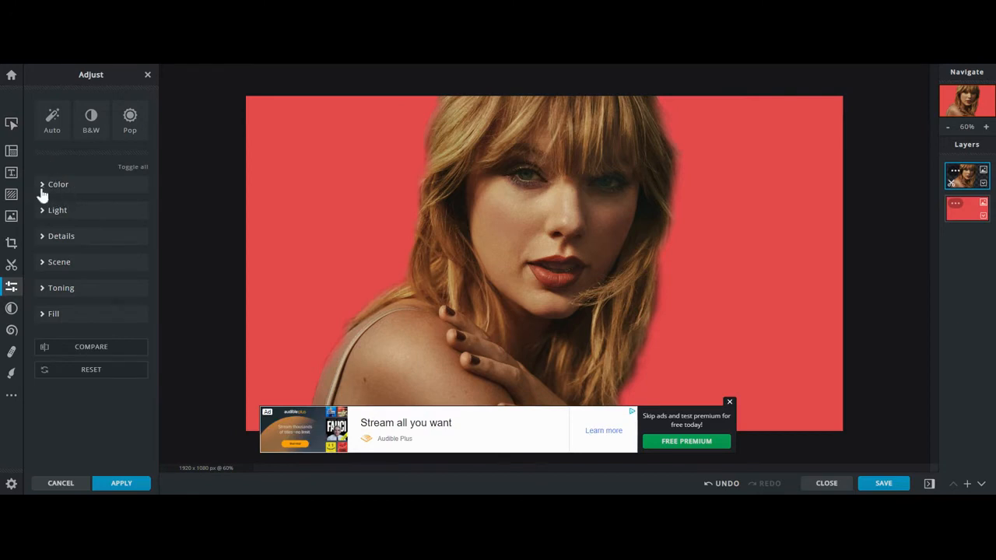
click(90, 125)
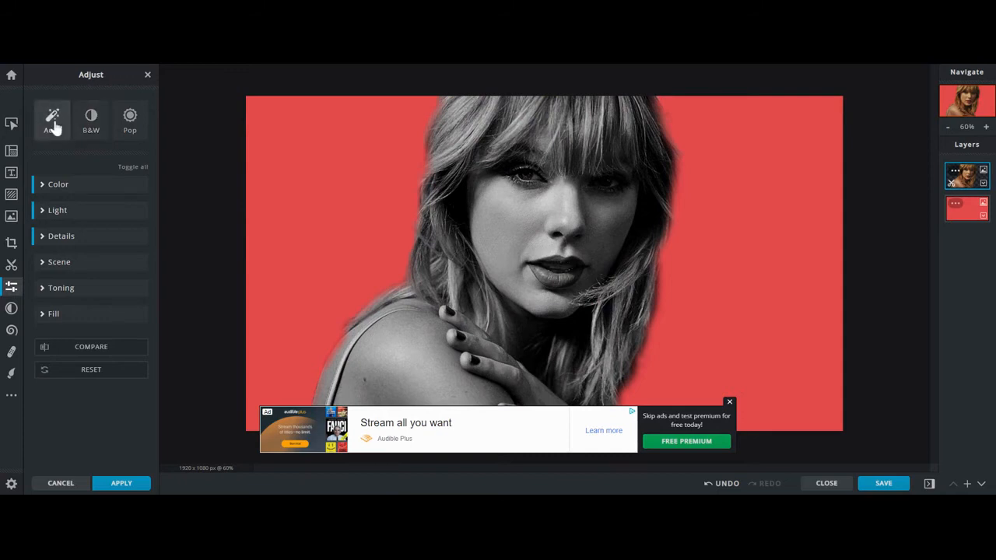
click(59, 484)
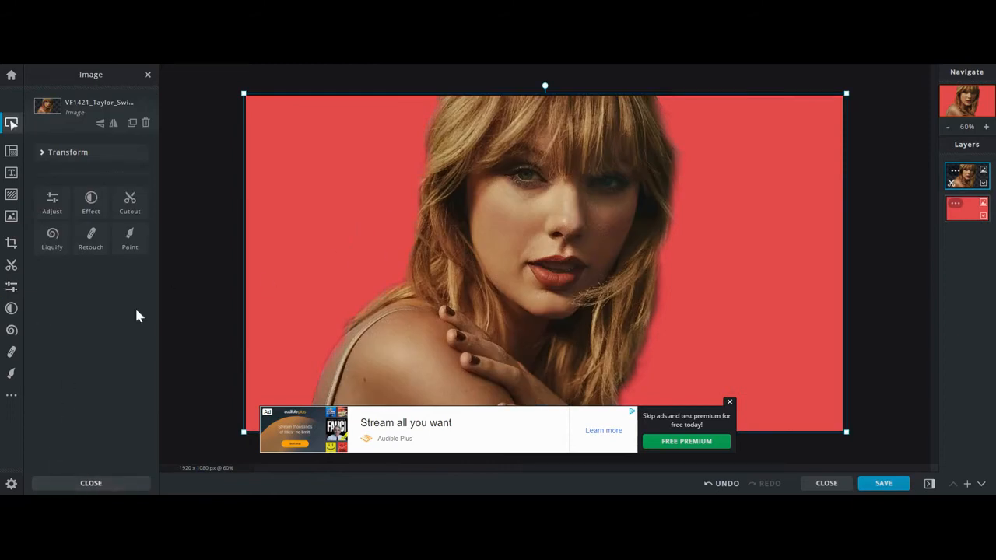
click(11, 288)
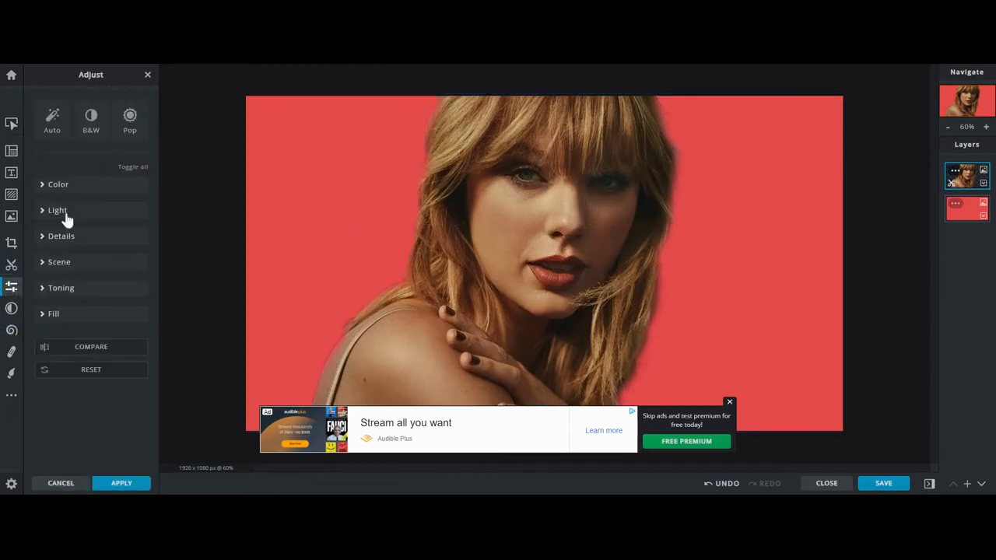
click(51, 127)
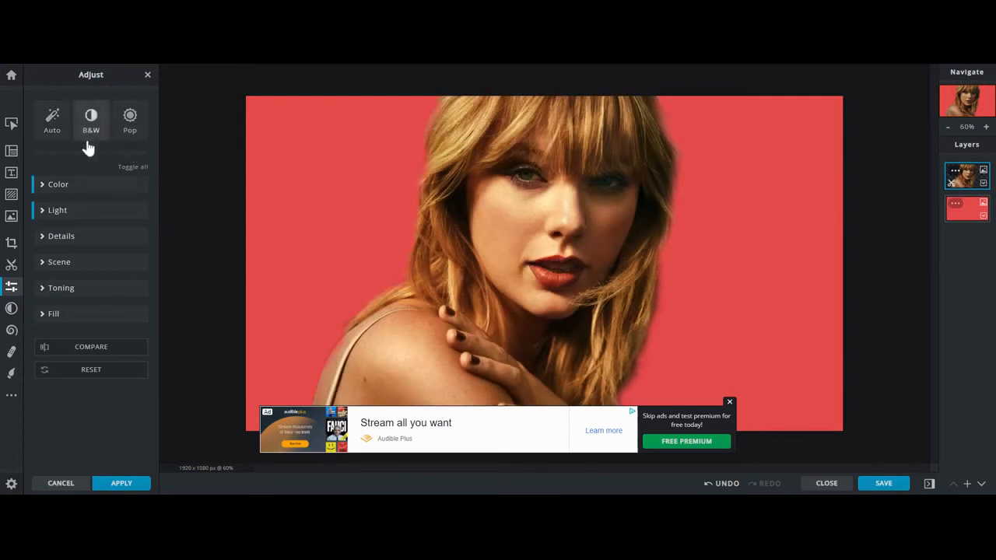
click(74, 484)
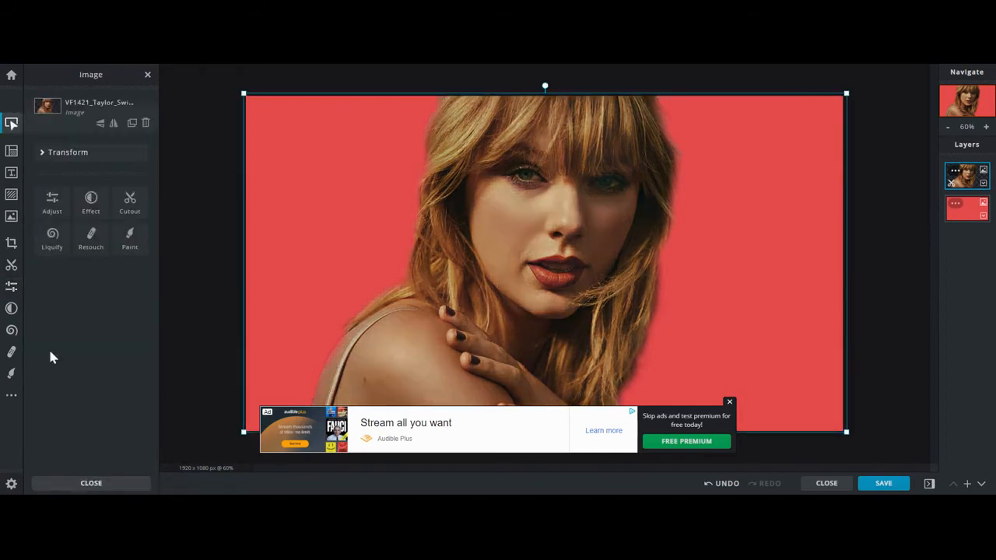
click(12, 287)
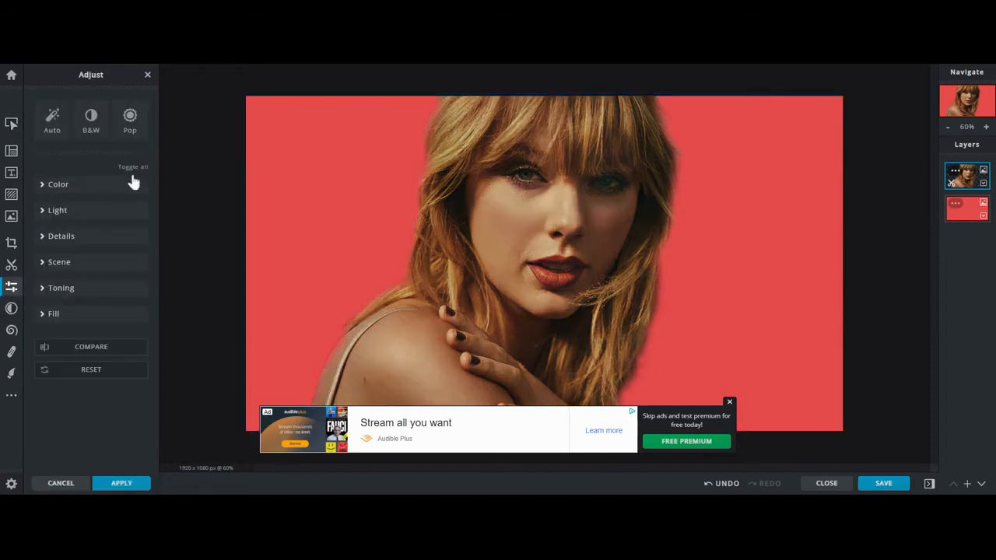
click(130, 123)
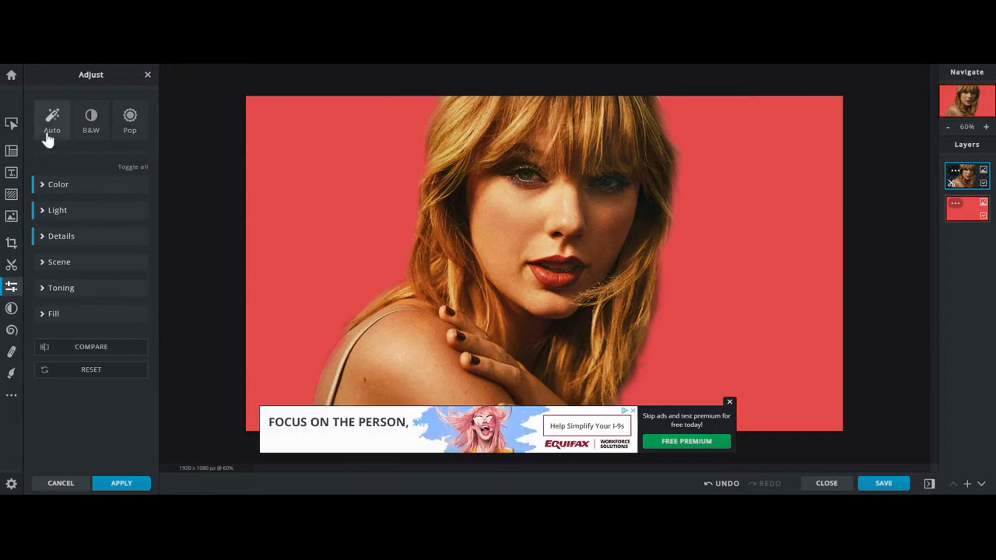
click(61, 484)
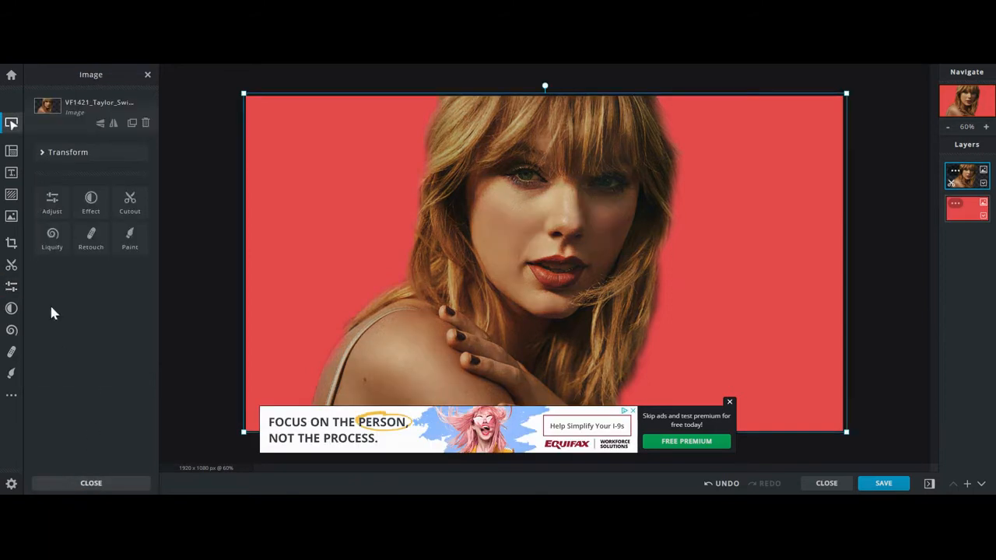
- Try a temperature of 35 and a tint of -51 on the portrait, return both to 0, and nudge the hue to 1
click(11, 290)
click(42, 189)
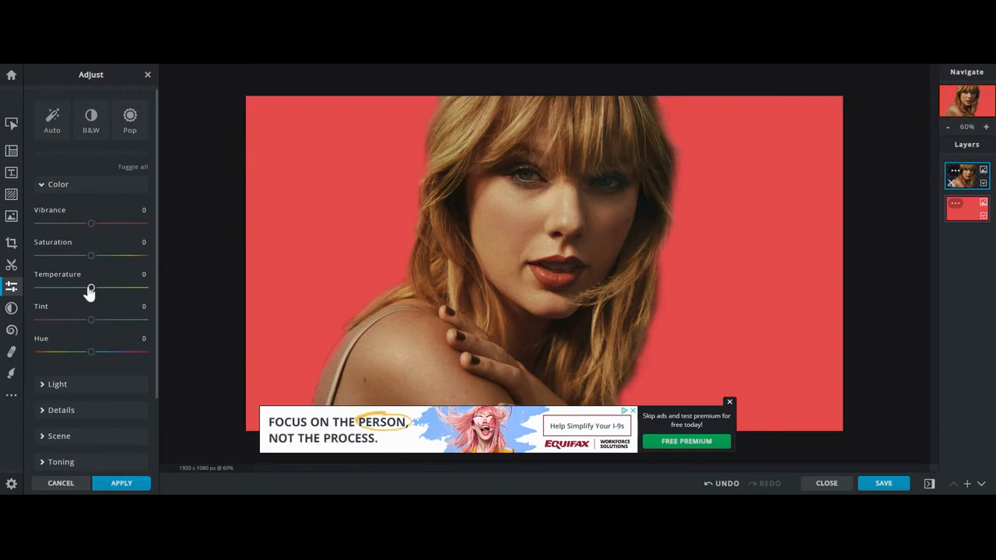
drag(91, 290, 42, 290)
drag(89, 321, 65, 328)
drag(91, 289, 111, 290)
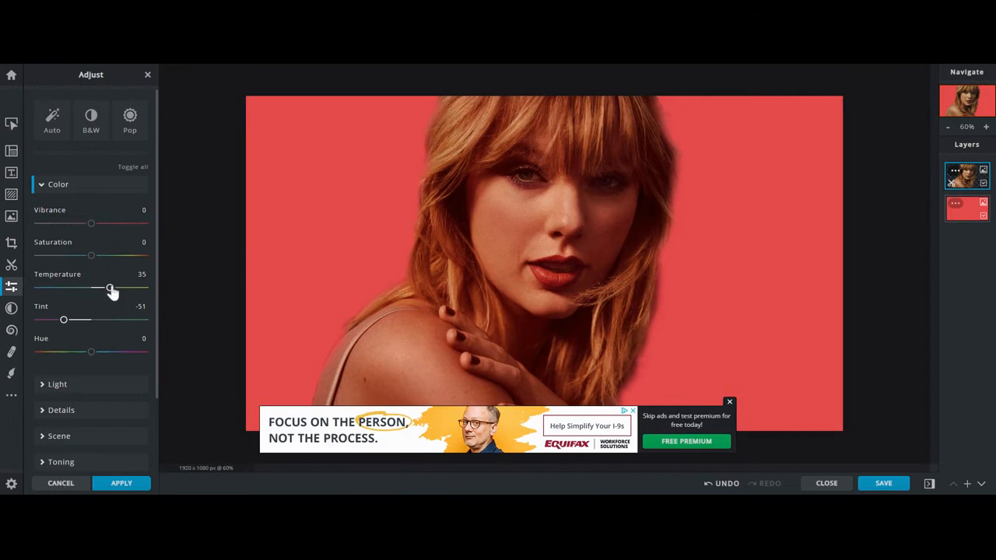
drag(108, 288, 93, 290)
drag(61, 327, 90, 325)
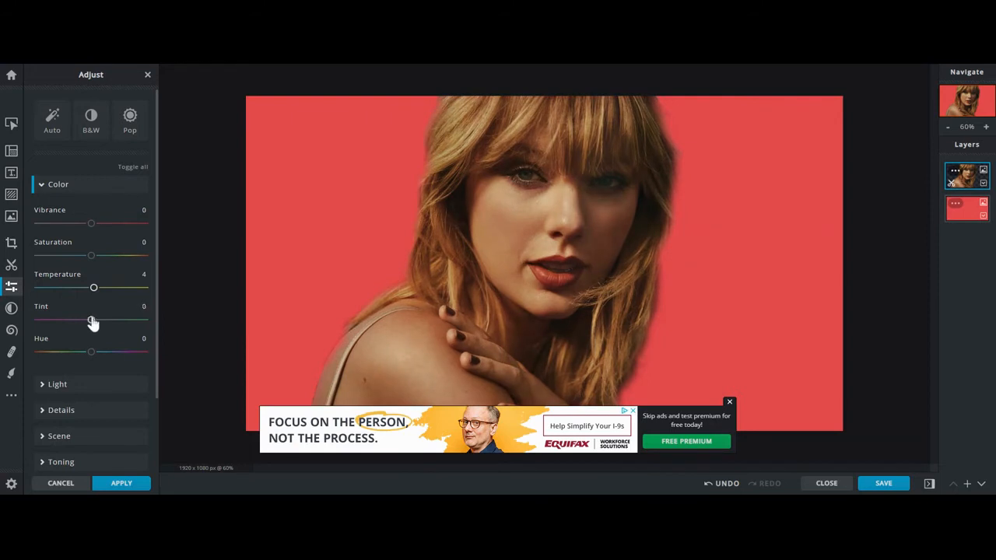
drag(94, 290, 92, 290)
mouse_move(91, 353)
mouse_down()
mouse_move(148, 354)
mouse_move(19, 355)
mouse_move(92, 354)
mouse_move(101, 321)
mouse_up()
- Raise the portrait's brightness to 19 and exposure to 12, and try out the blur and scene adjustments
click(57, 385)
scroll(61, 382, down, 2)
drag(91, 352, 88, 416)
scroll(47, 358, down, 3)
click(44, 339)
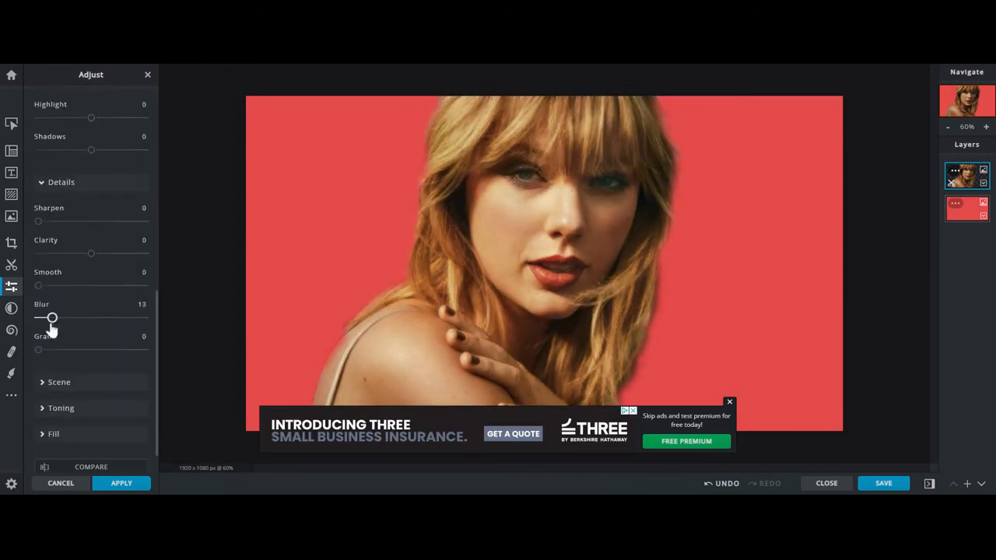
click(56, 382)
scroll(82, 384, down, 2)
mouse_move(38, 298)
mouse_down()
mouse_move(83, 299)
mouse_move(35, 299)
mouse_up()
mouse_move(39, 330)
mouse_down()
mouse_move(70, 331)
mouse_move(36, 332)
mouse_up()
scroll(71, 355, down, 1)
- Set the portrait's vibrance to 28 and lower its saturation far enough to make it black and white
scroll(73, 360, up, 10)
drag(91, 223, 106, 225)
drag(94, 260, 28, 266)
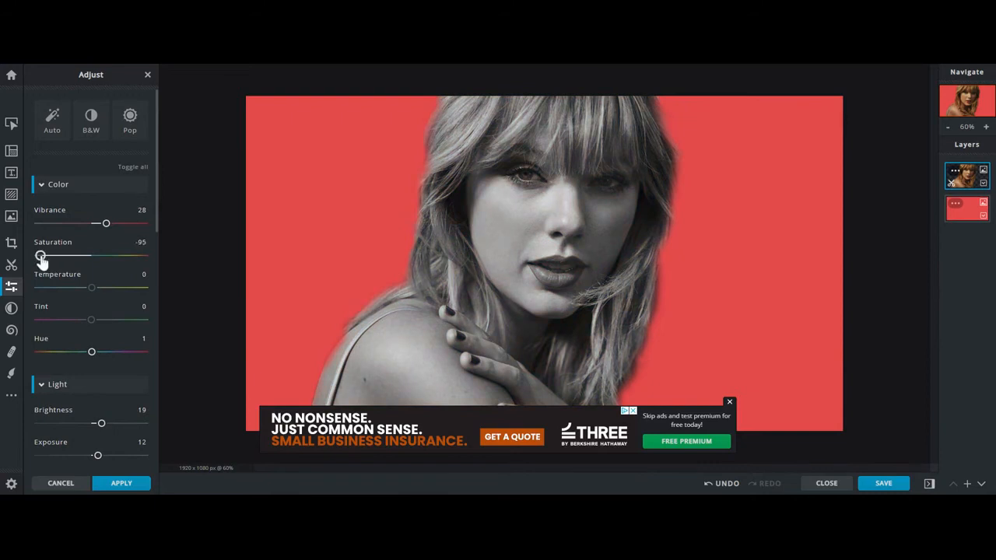
- Set up the lighten/darken retouch brush in Darken mode for the black-and-white portrait
click(12, 352)
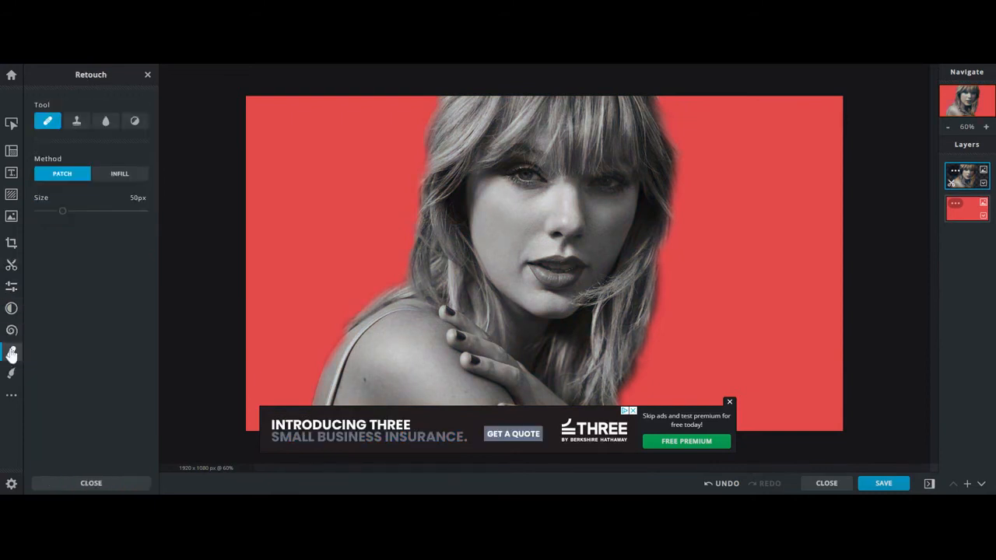
click(134, 121)
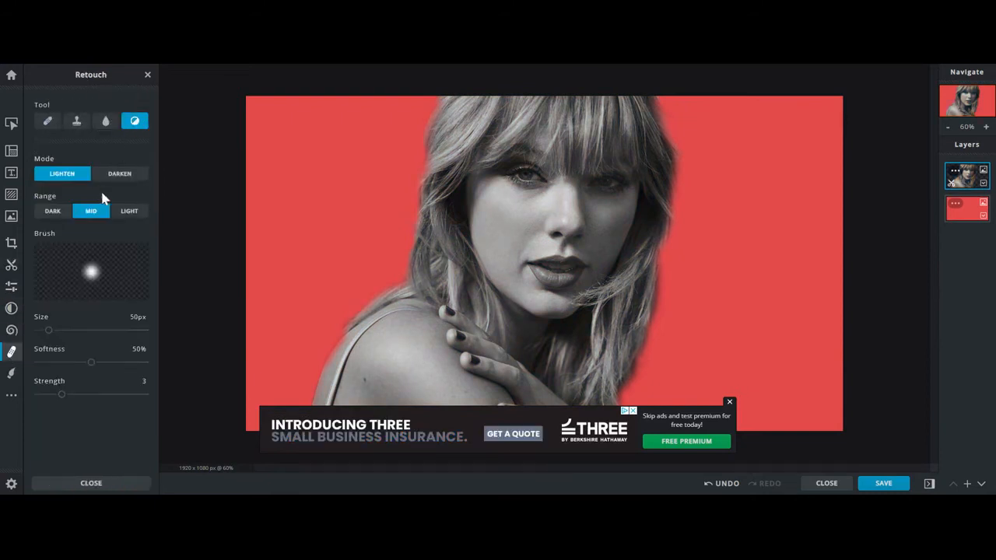
click(118, 174)
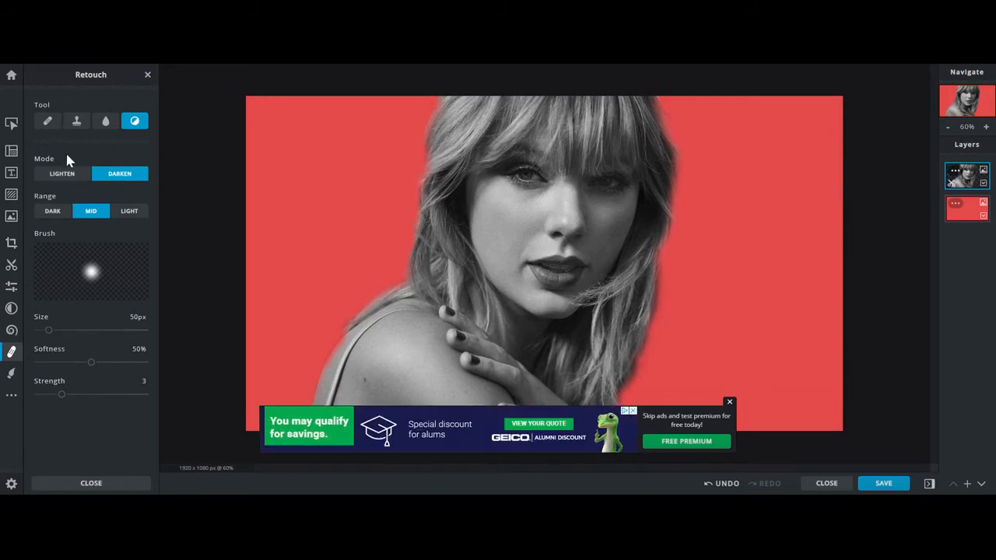
- Preview a range of two-tone color effects on the portrait, including Tonola and Flowerpot
click(11, 309)
click(107, 275)
click(103, 245)
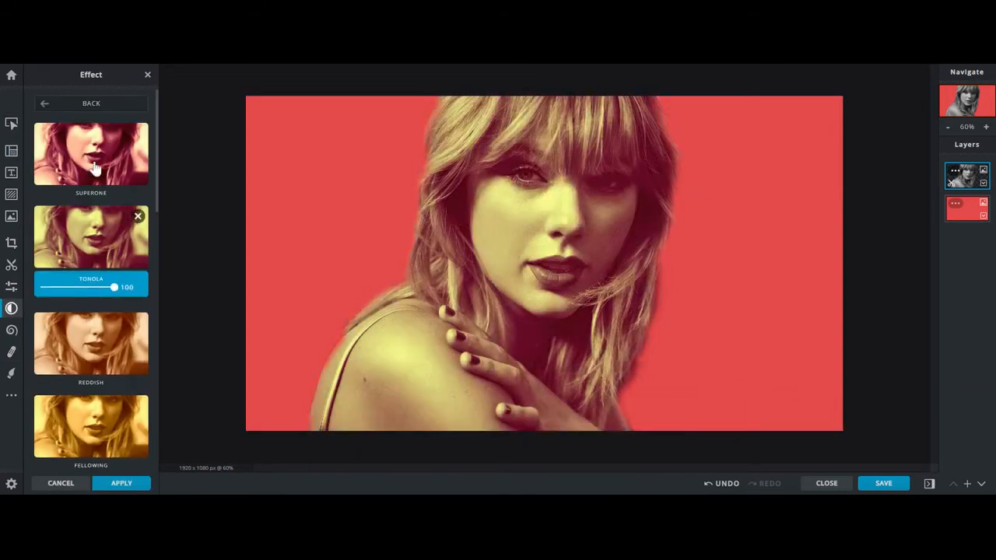
click(109, 342)
scroll(115, 366, down, 1)
scroll(117, 381, down, 2)
click(101, 434)
scroll(109, 389, down, 5)
click(111, 336)
click(112, 347)
scroll(109, 339, down, 2)
click(102, 333)
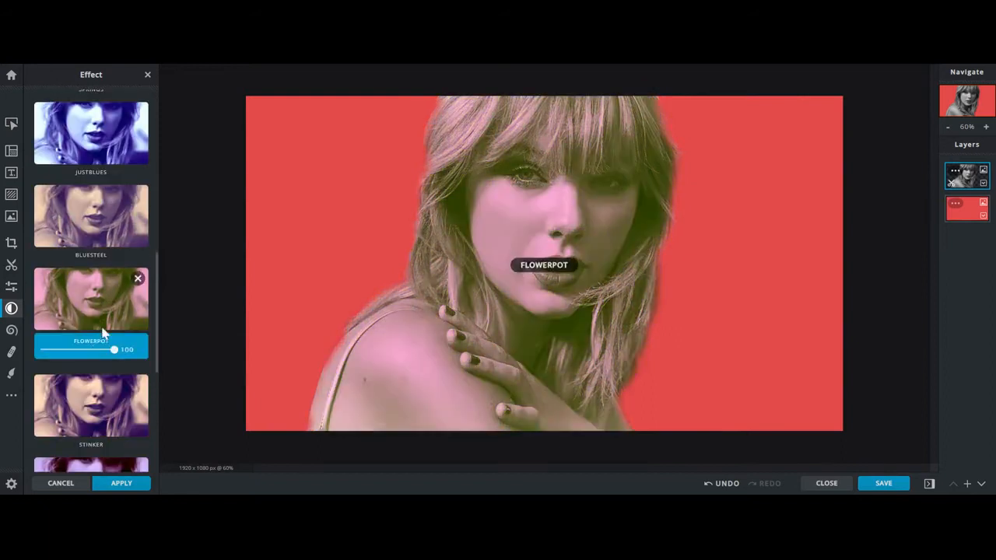
click(103, 330)
click(105, 333)
click(109, 350)
click(111, 361)
- Apply the Wifortress effect to the portrait at strength 61, and undo the portrait's edits back to its original colors
click(98, 416)
drag(114, 449, 89, 453)
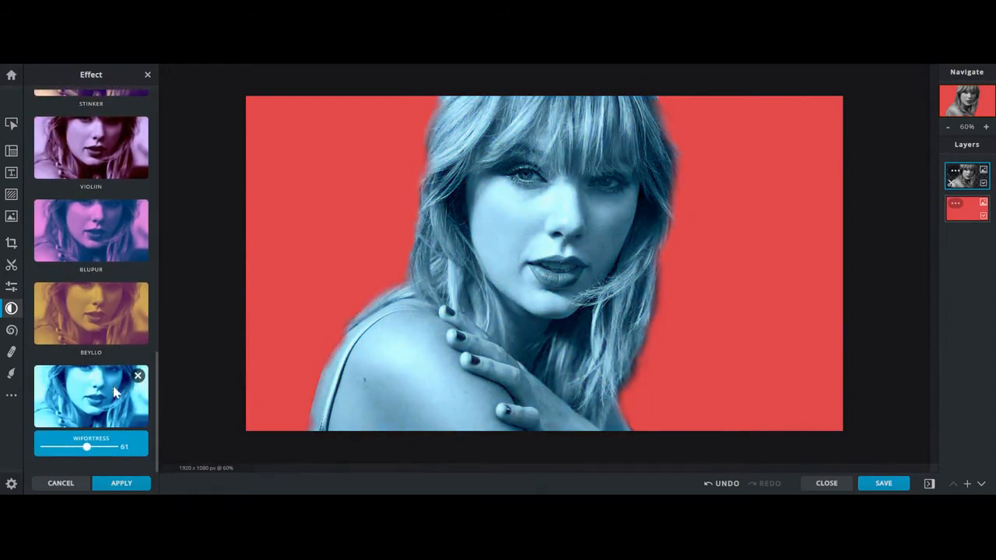
click(121, 484)
click(720, 483)
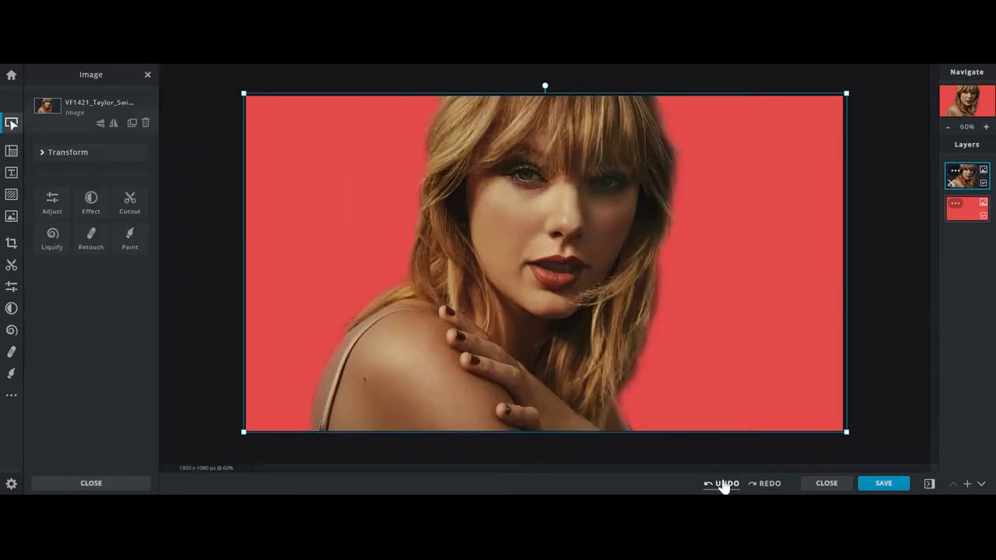
- Raise the portrait's brightness to 26 and retouch the lips with the 50 px lighten/darken brush, leaving it in Darken mode
click(49, 204)
drag(92, 424, 104, 424)
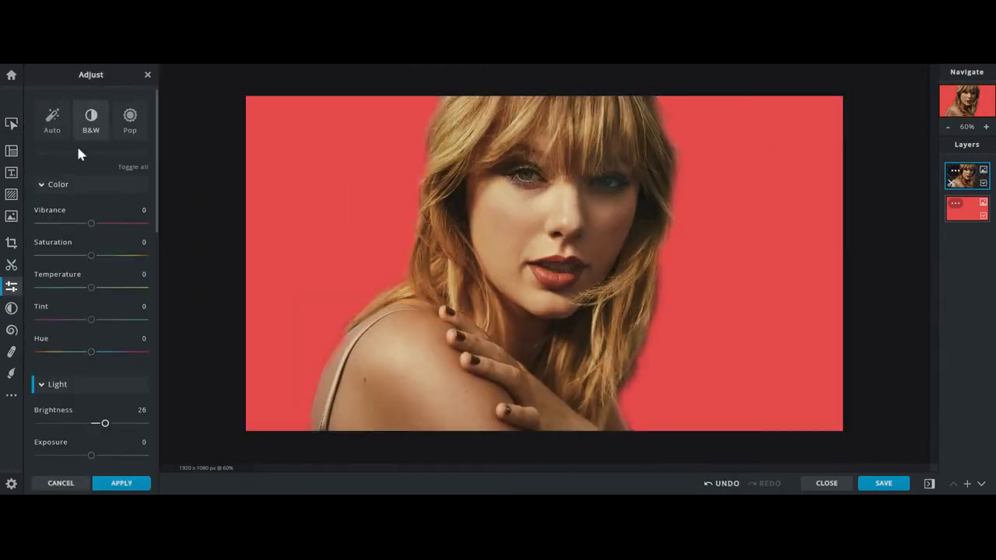
click(11, 352)
click(134, 122)
mouse_move(553, 278)
mouse_down()
mouse_move(564, 280)
mouse_move(540, 274)
mouse_move(573, 277)
mouse_move(584, 265)
mouse_up()
click(120, 174)
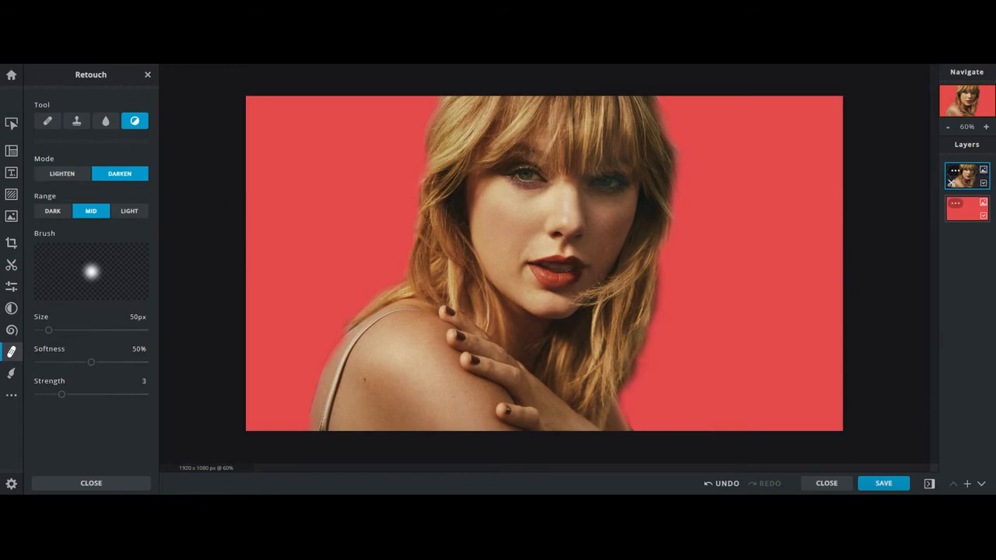
- Duplicate the portrait layer from its layer settings
click(968, 180)
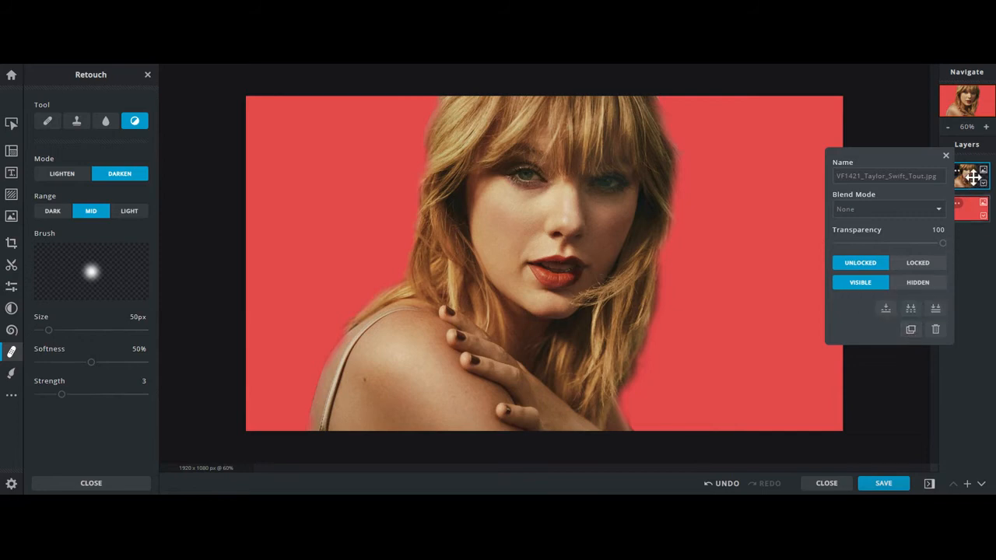
click(948, 165)
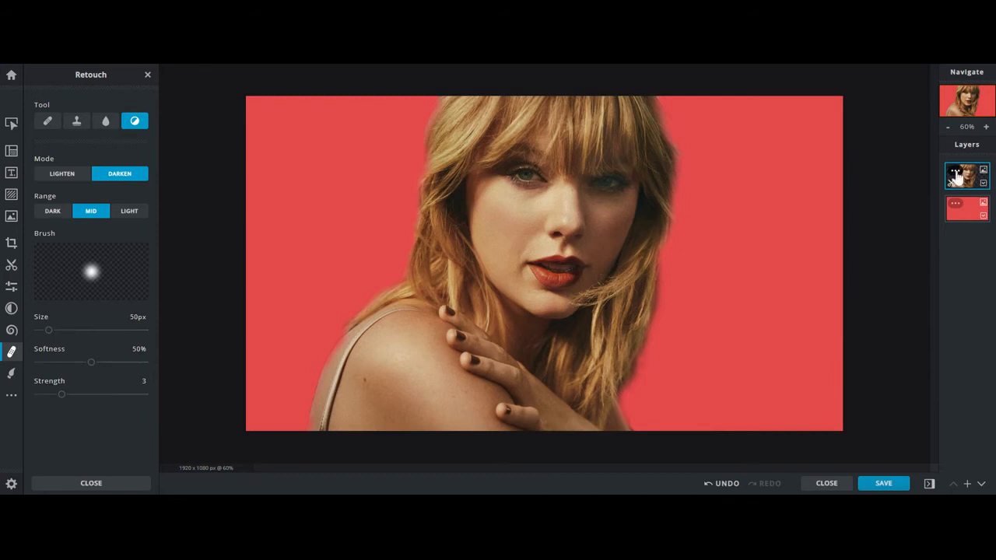
click(956, 173)
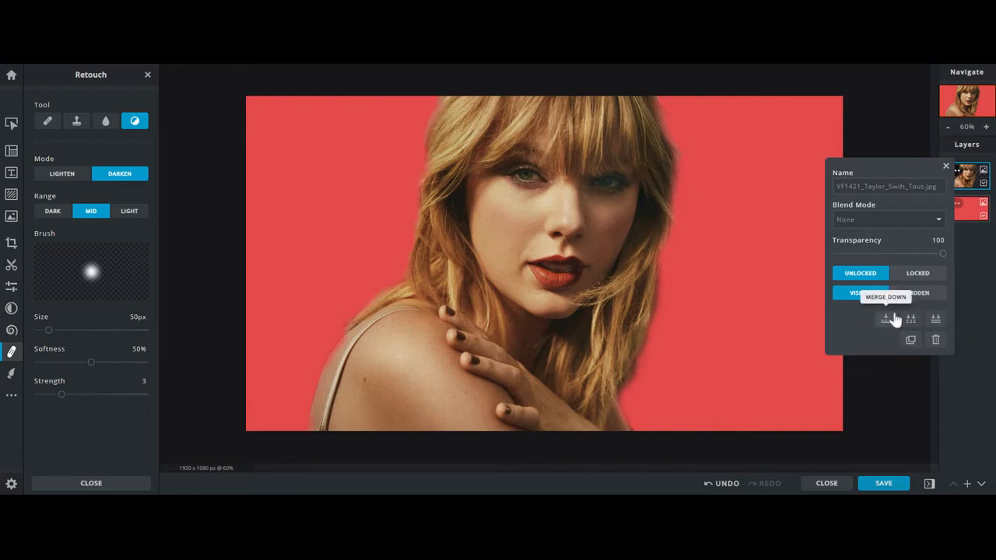
click(912, 341)
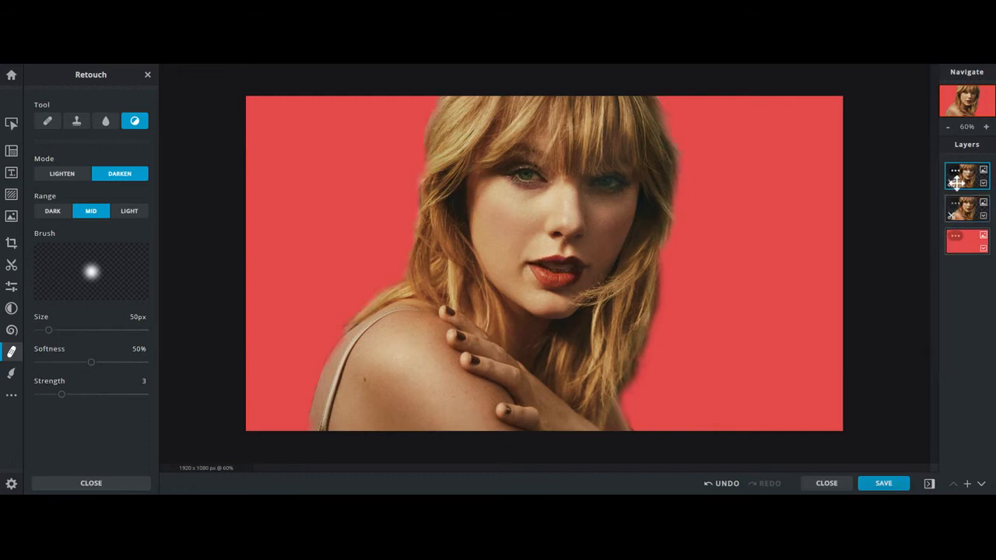
- Duplicate the portrait layer once more to make a third copy, and dismiss the advertisement banner over the canvas
click(12, 126)
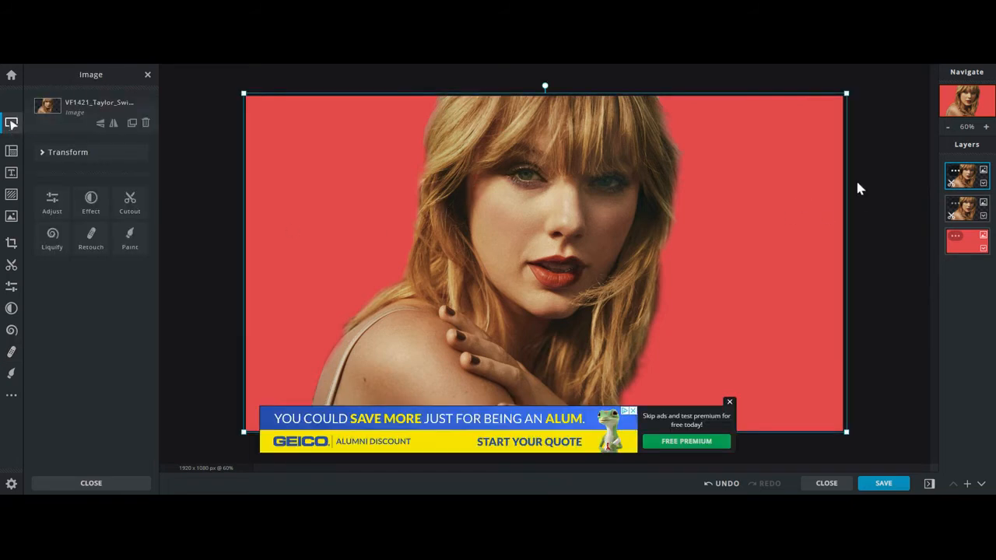
right_click(601, 208)
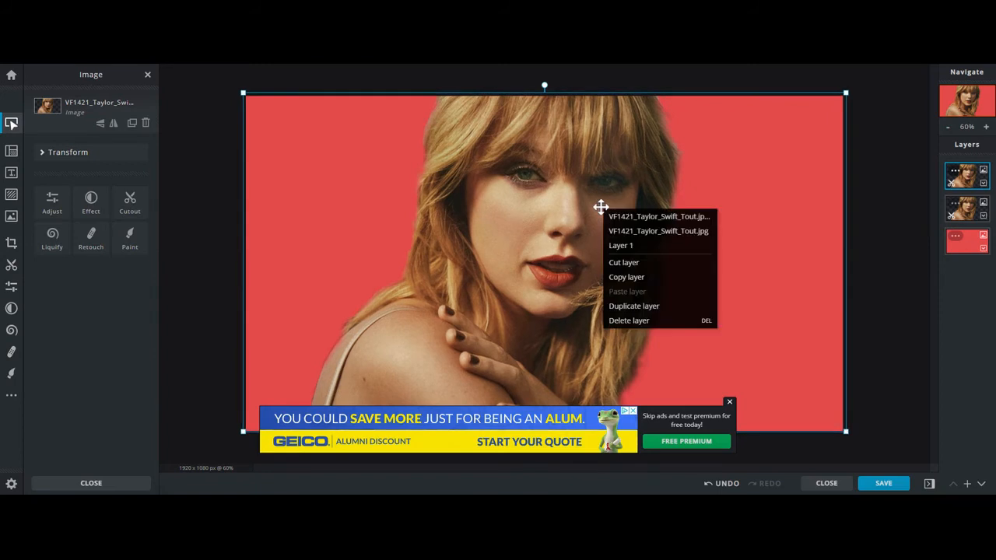
click(629, 307)
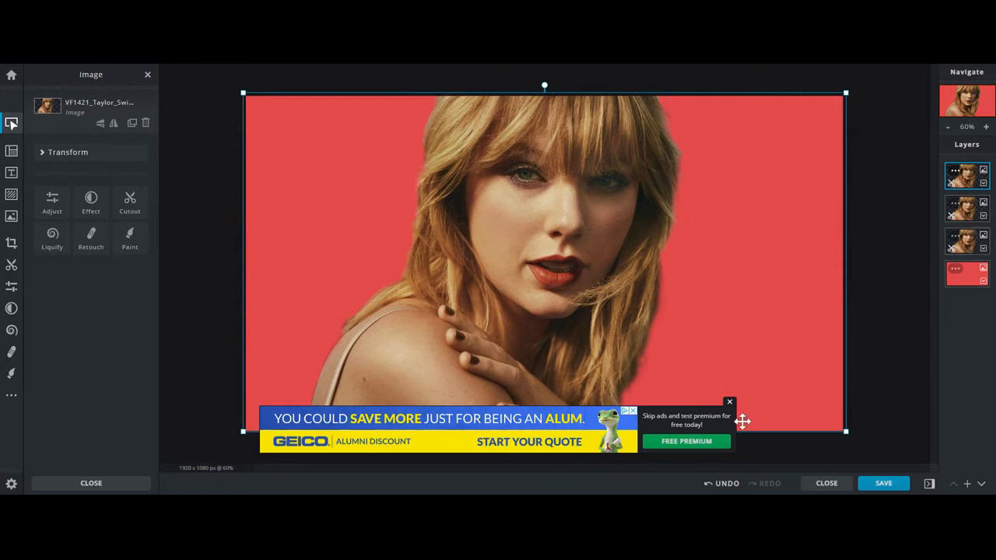
click(728, 402)
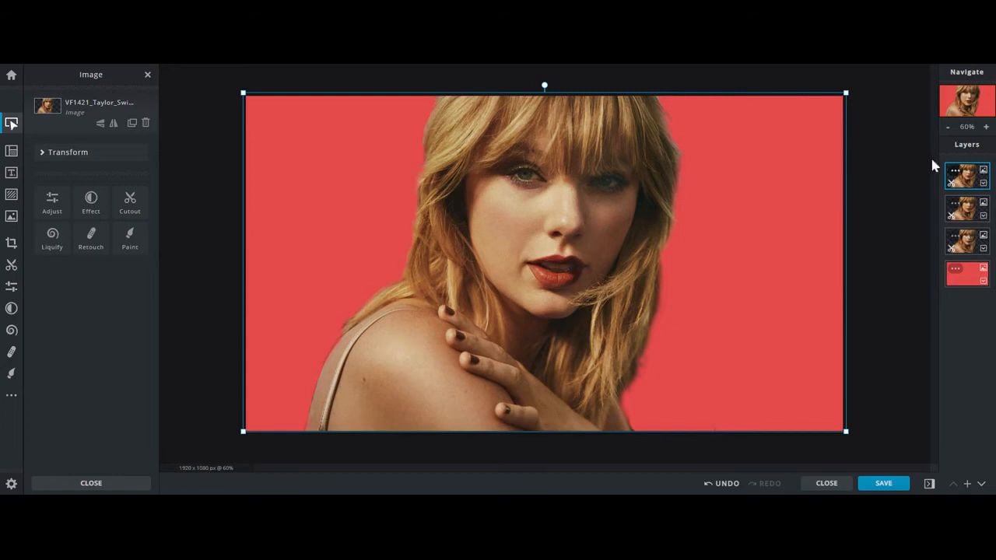
click(10, 127)
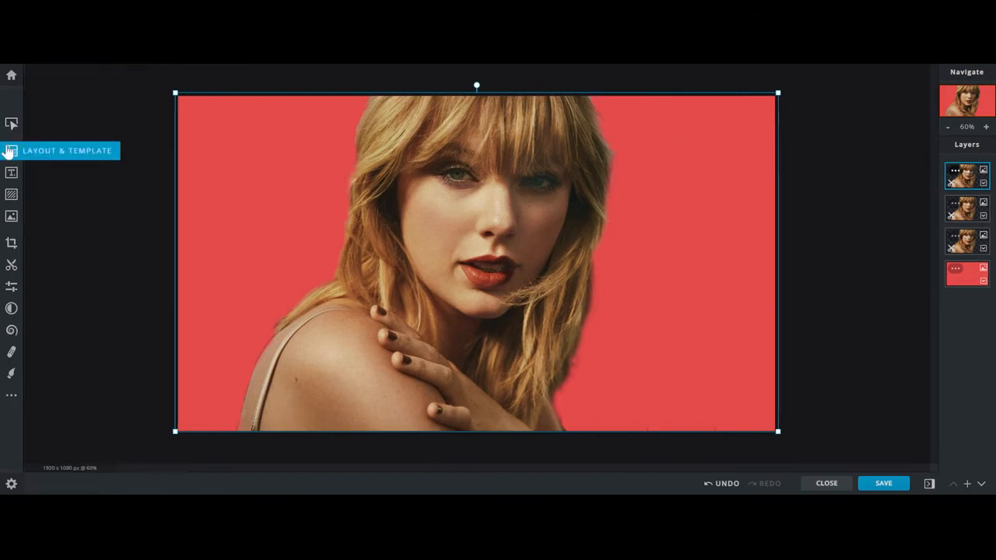
- Select the middle portrait copy and hide both it and the portrait layer beneath it
click(977, 210)
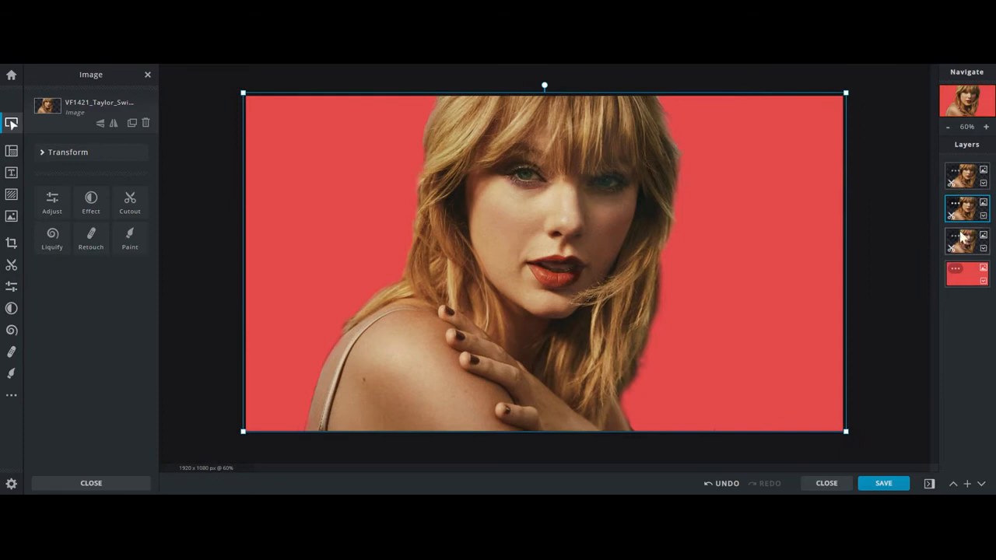
click(983, 248)
click(984, 249)
click(983, 249)
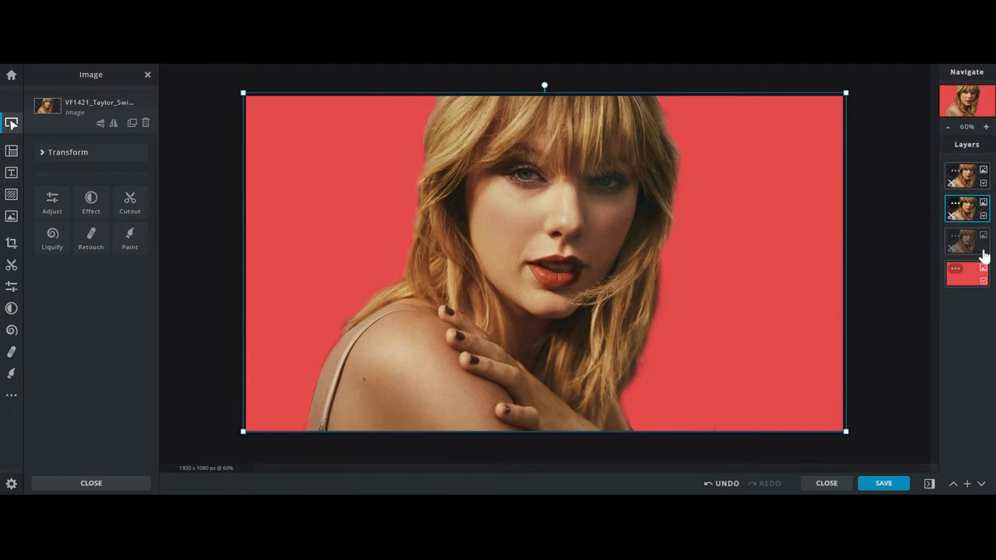
click(984, 249)
click(984, 250)
click(983, 216)
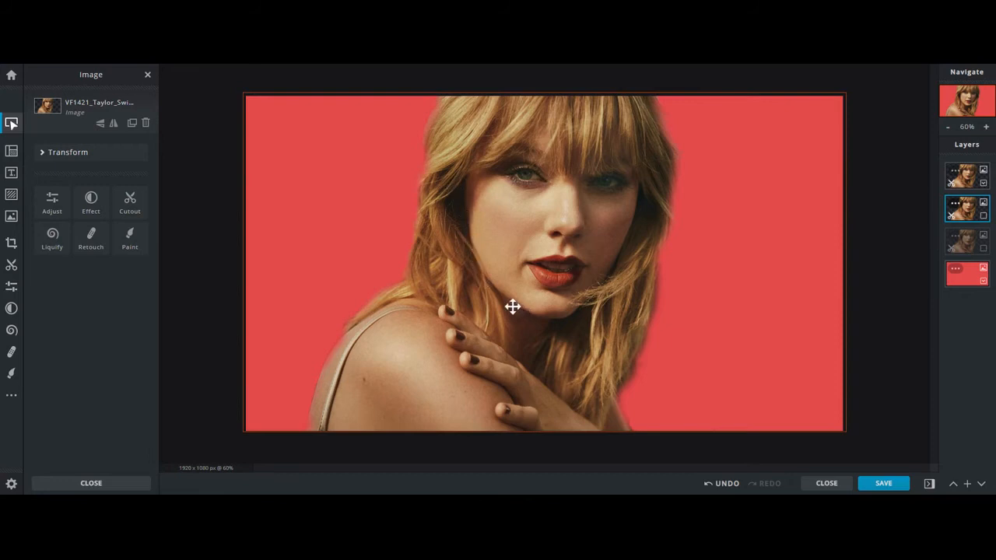
- Cut the face out of the middle portrait copy with the lasso cutout in Remove mode, and move that layer to the top
click(10, 264)
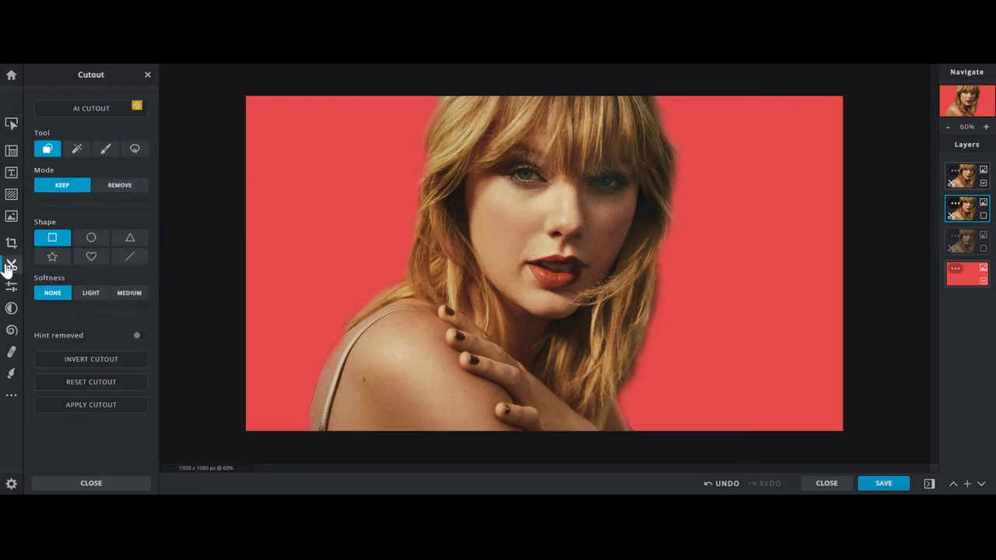
click(134, 152)
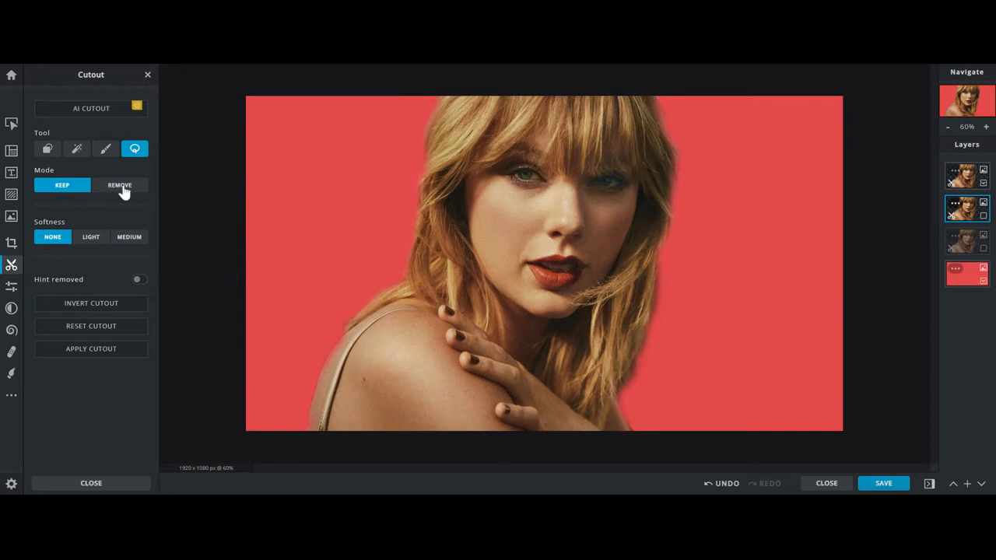
click(121, 188)
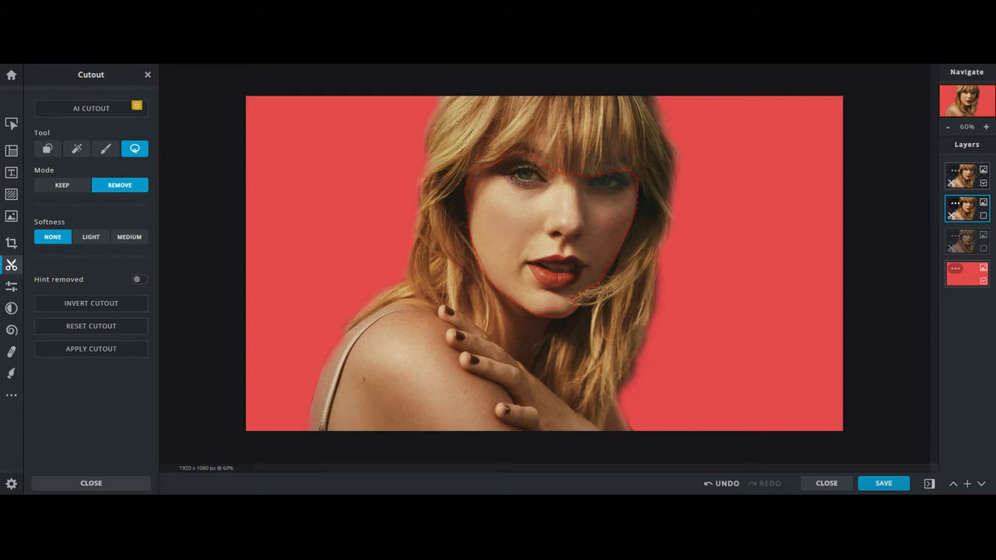
drag(578, 306, 574, 302)
drag(974, 214, 975, 172)
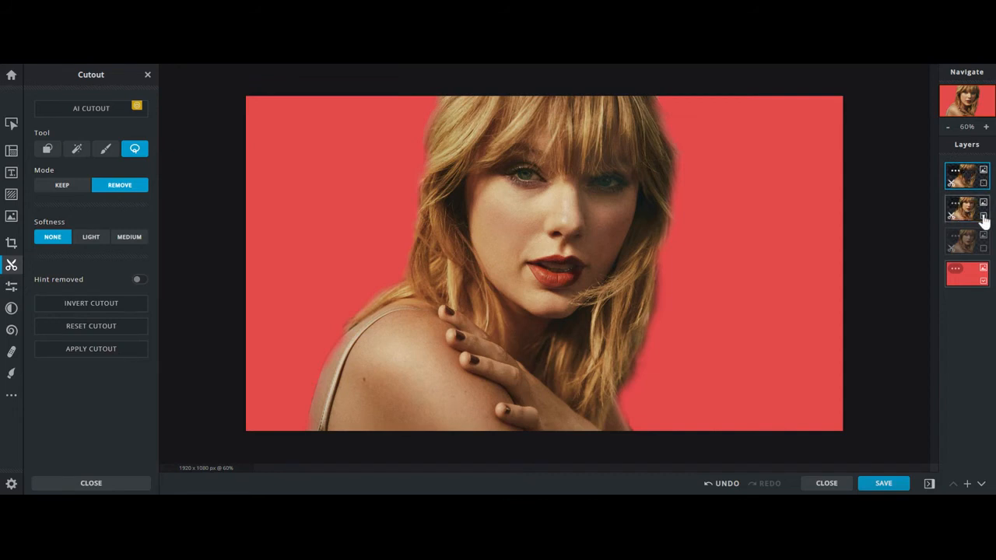
- Show only the faceless layer over the red background and soften the face hole's edges with the 123 px Remove brush at 90% softness
click(983, 217)
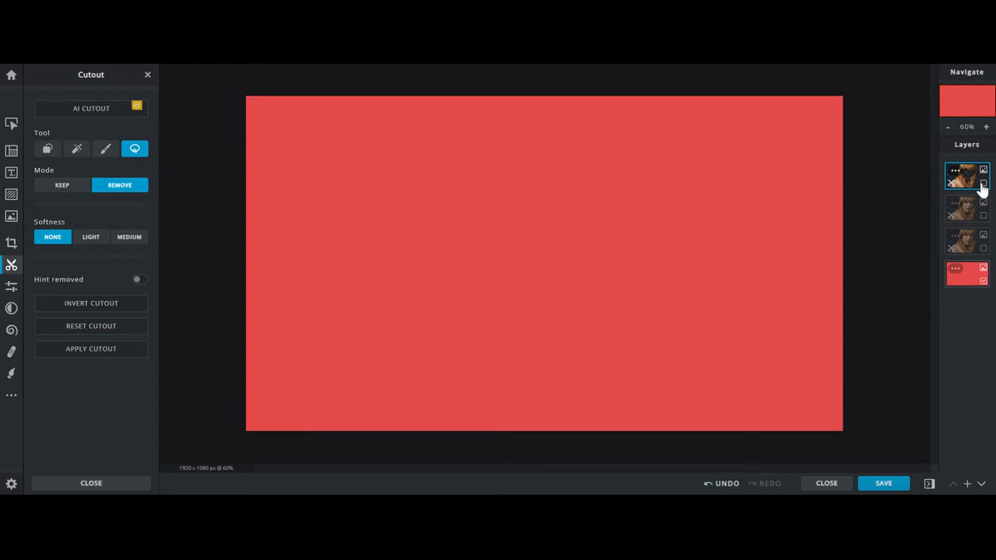
click(984, 184)
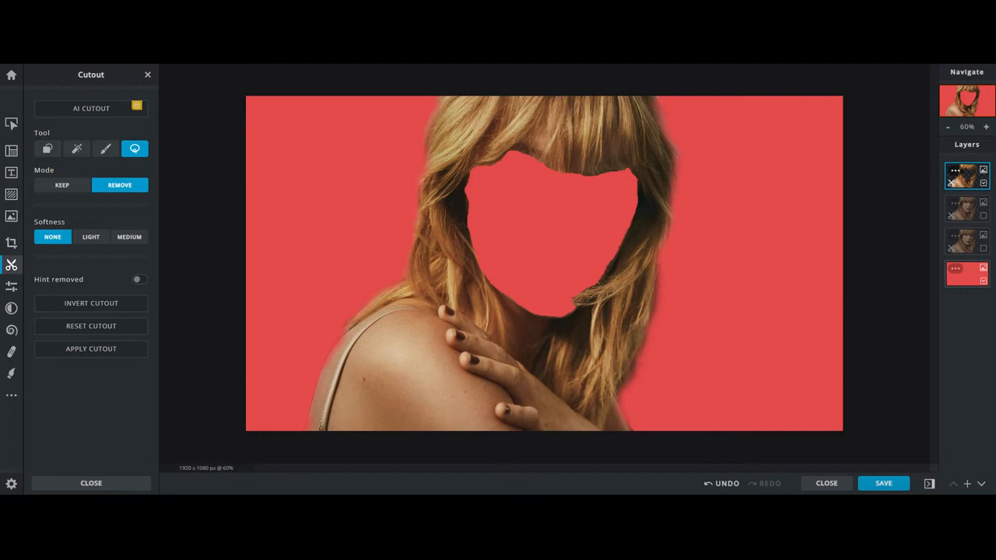
click(105, 152)
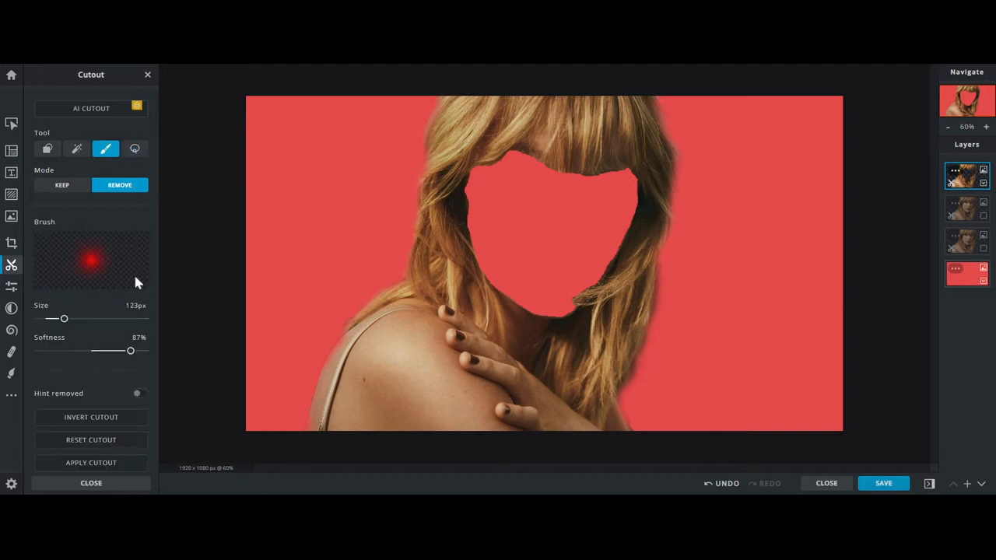
drag(131, 356, 137, 357)
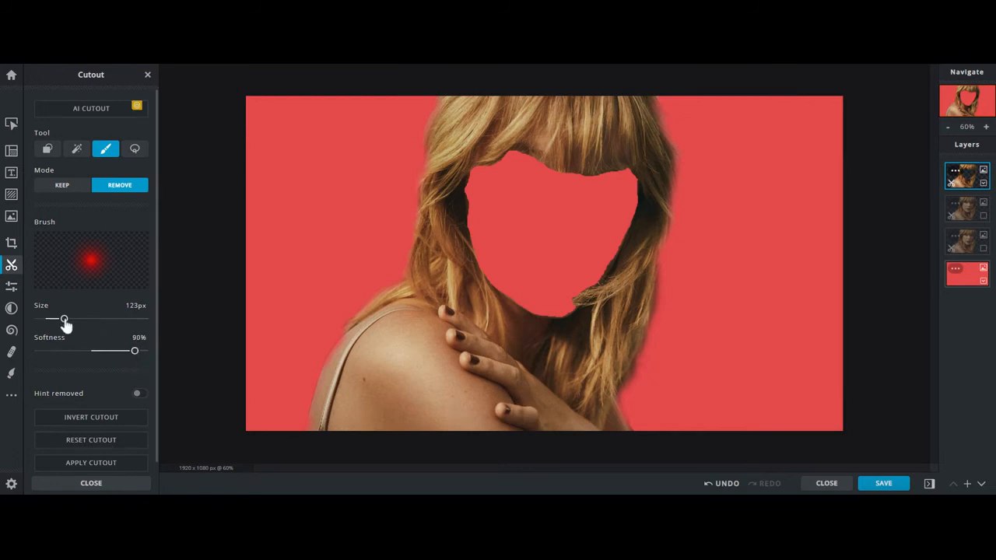
mouse_move(482, 171)
mouse_down()
mouse_move(517, 152)
mouse_move(551, 171)
mouse_move(634, 180)
mouse_move(636, 219)
mouse_move(592, 284)
mouse_move(569, 296)
mouse_move(570, 308)
mouse_move(538, 315)
mouse_move(484, 275)
mouse_move(486, 169)
mouse_up()
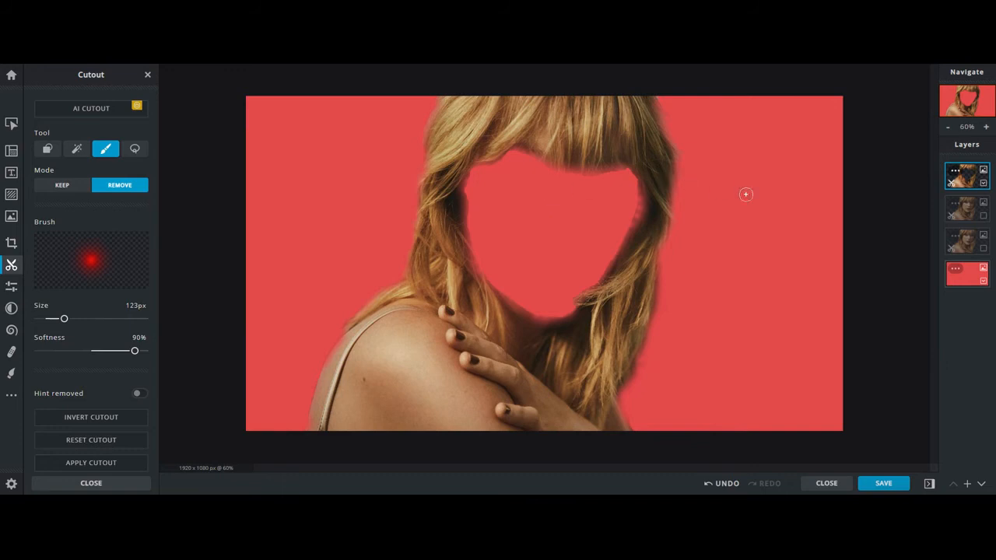
- Set the faceless top layer's transparency to 50
click(957, 175)
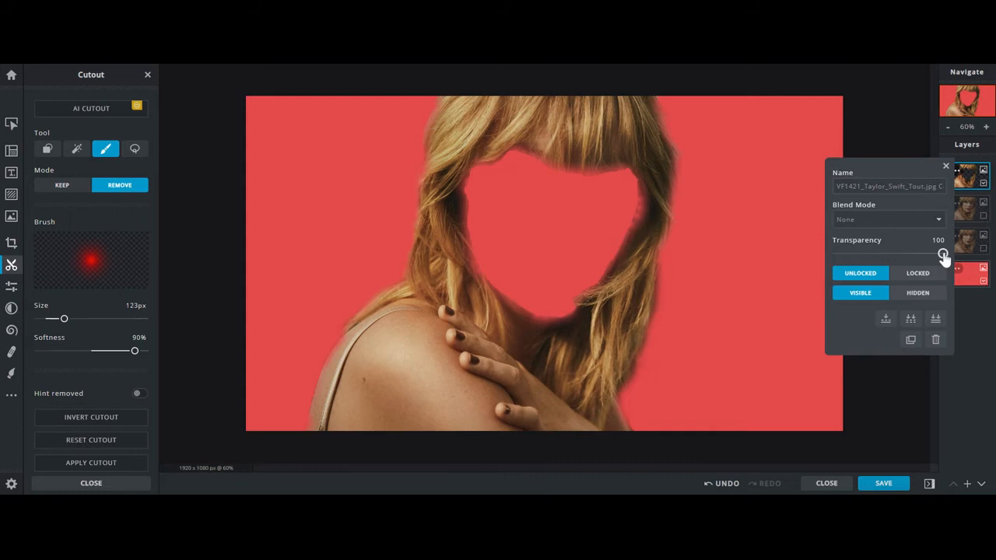
drag(945, 257, 892, 265)
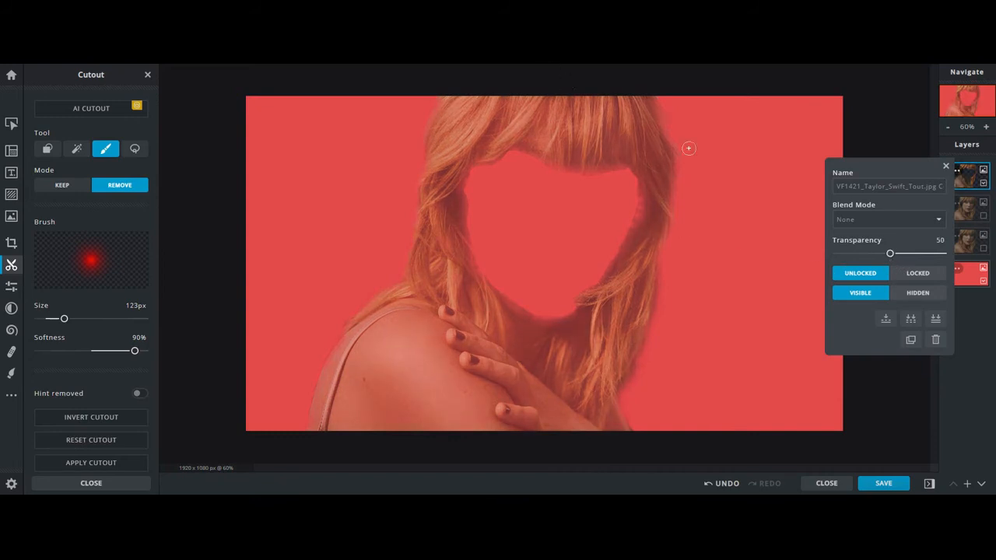
click(944, 166)
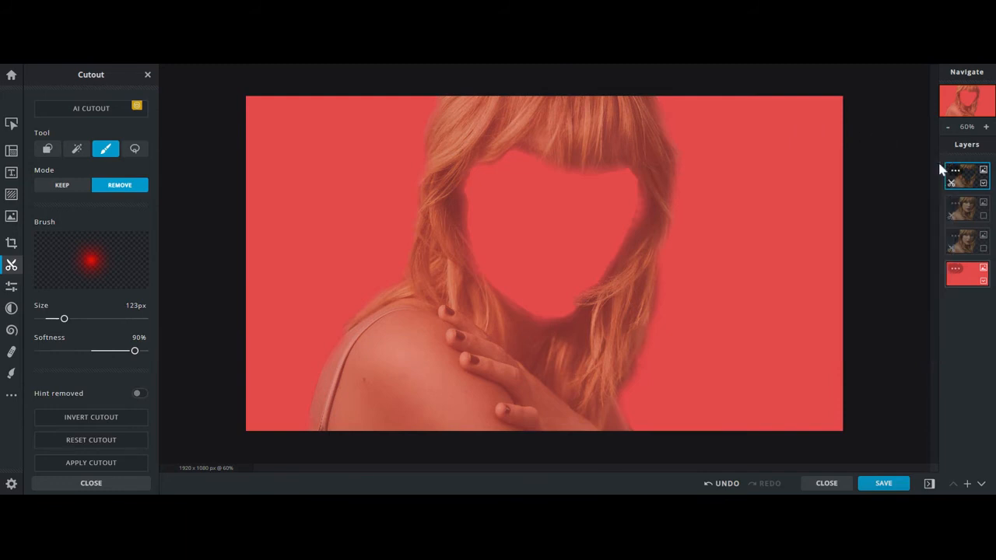
- Show the full portrait layer below the faceless one and set its transparency to 38
click(984, 219)
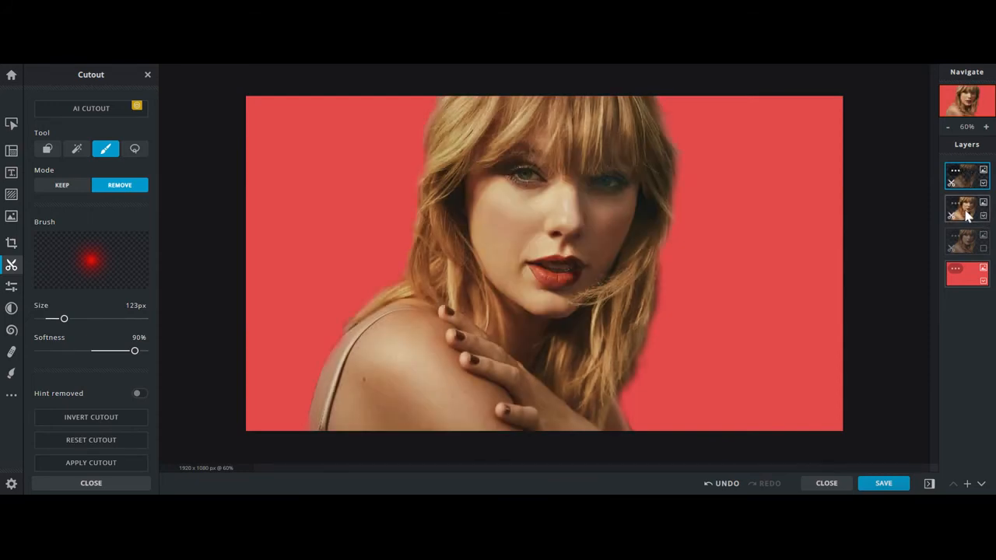
click(959, 205)
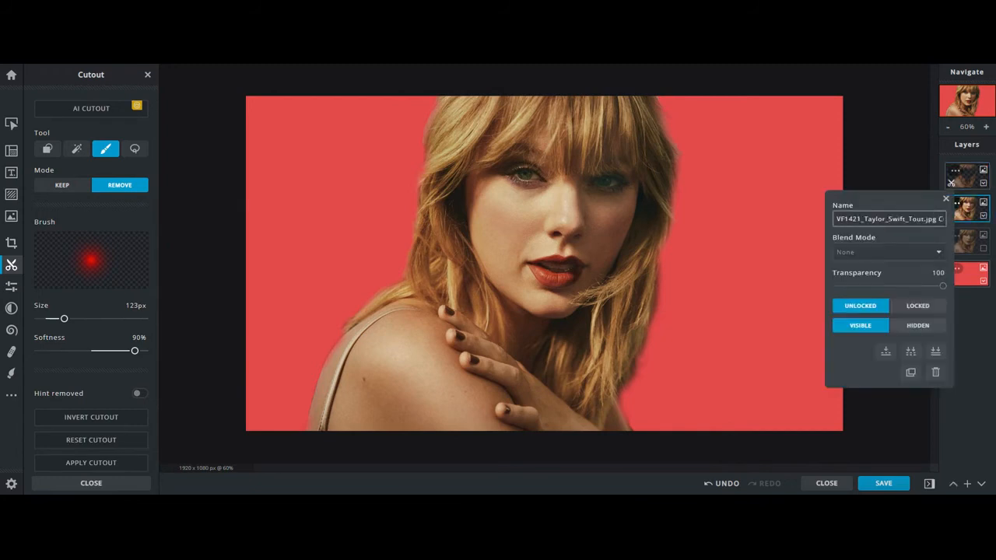
drag(943, 288, 879, 306)
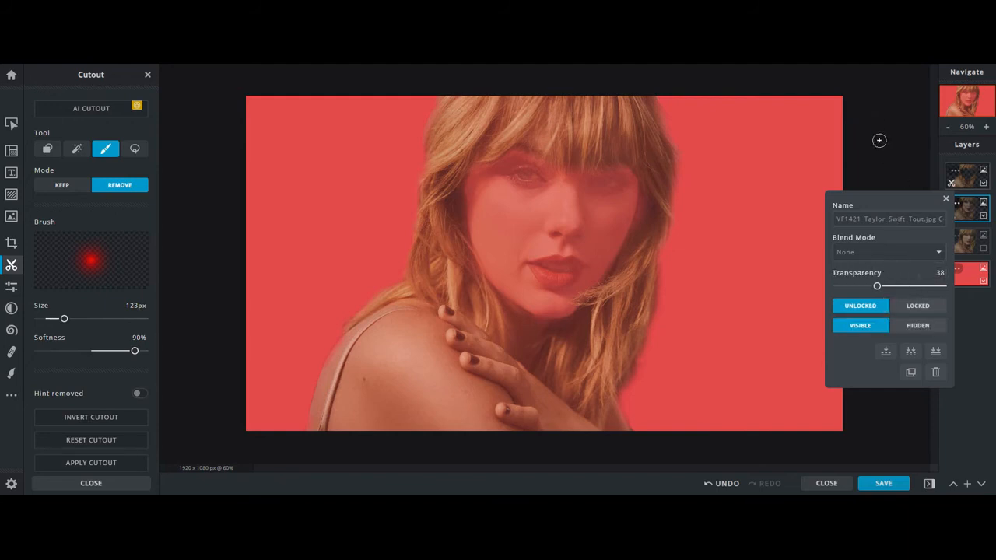
click(947, 199)
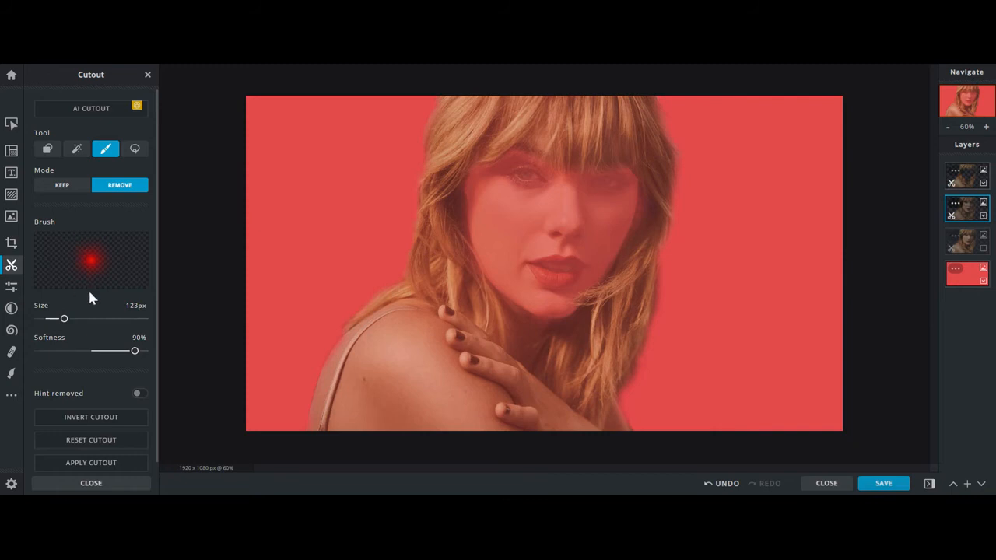
- Erase the hair, shoulder, hand and neck around the face on the 38-transparency layer with the 123 px Remove brush at 0% softness
drag(135, 353, 35, 351)
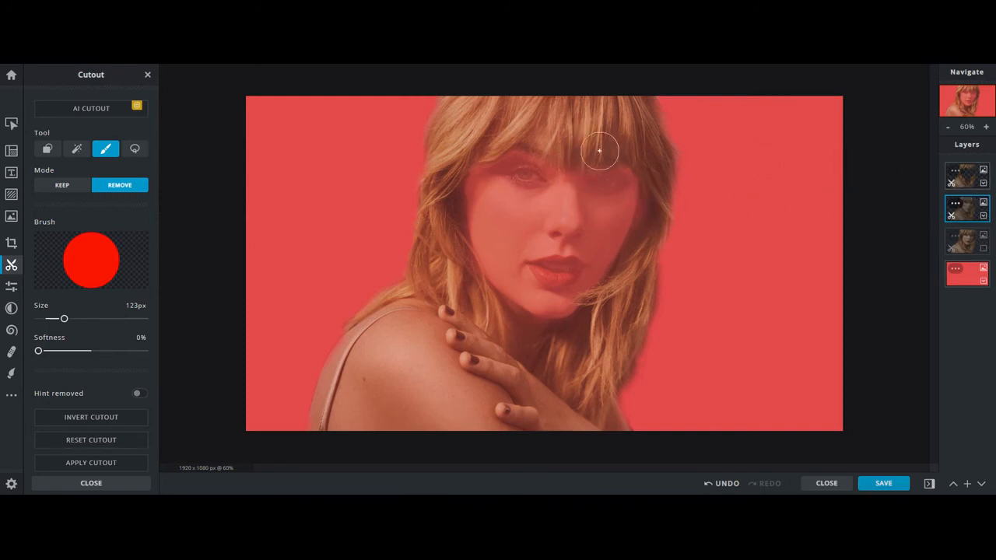
mouse_move(571, 152)
mouse_down()
mouse_move(632, 146)
mouse_move(588, 159)
mouse_move(641, 147)
mouse_move(651, 157)
mouse_move(645, 251)
mouse_up()
mouse_move(649, 159)
mouse_down()
mouse_move(633, 105)
mouse_move(651, 136)
mouse_move(643, 106)
mouse_move(662, 166)
mouse_up()
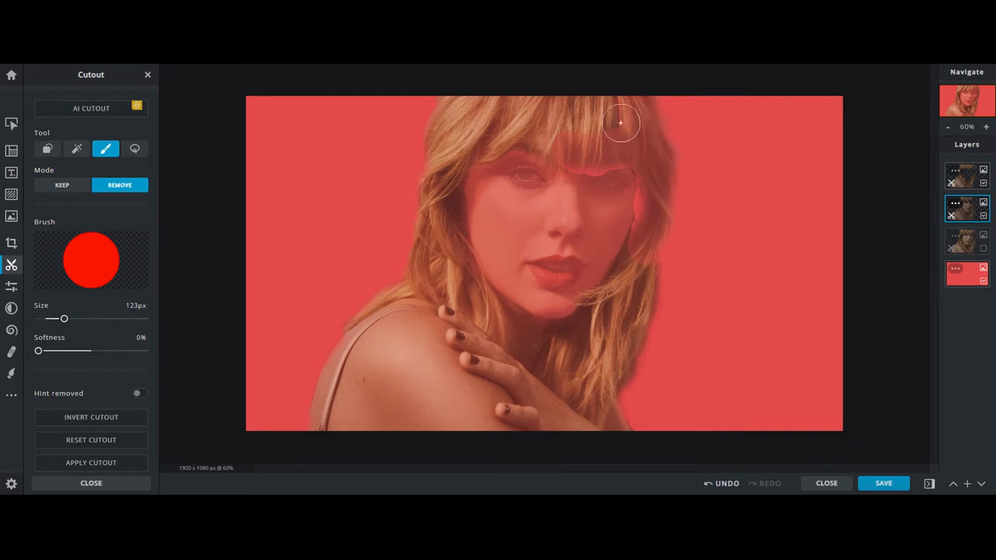
mouse_move(611, 105)
mouse_down()
mouse_move(577, 105)
mouse_move(612, 108)
mouse_move(617, 124)
mouse_move(569, 124)
mouse_move(581, 106)
mouse_move(490, 104)
mouse_move(508, 101)
mouse_move(448, 123)
mouse_move(453, 101)
mouse_move(435, 137)
mouse_up()
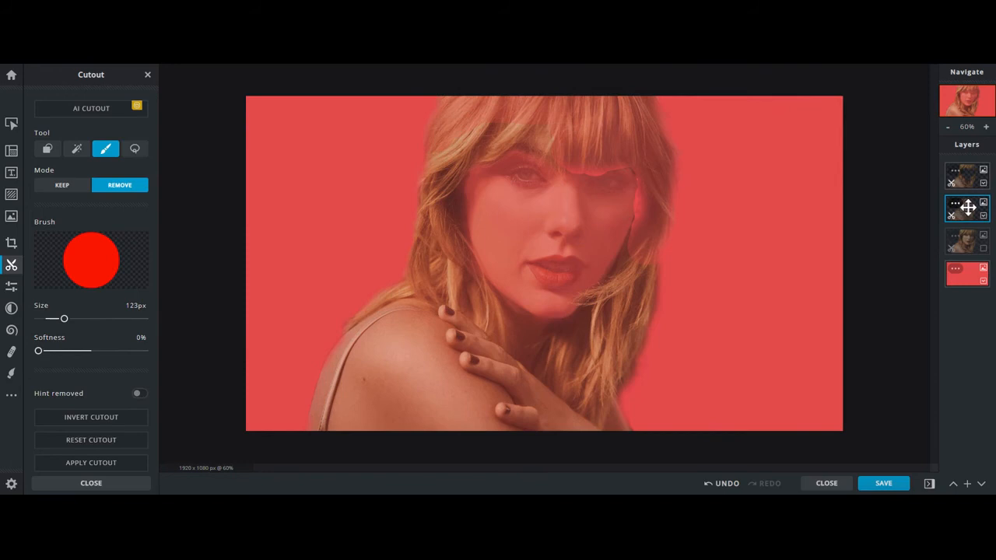
drag(484, 116, 440, 155)
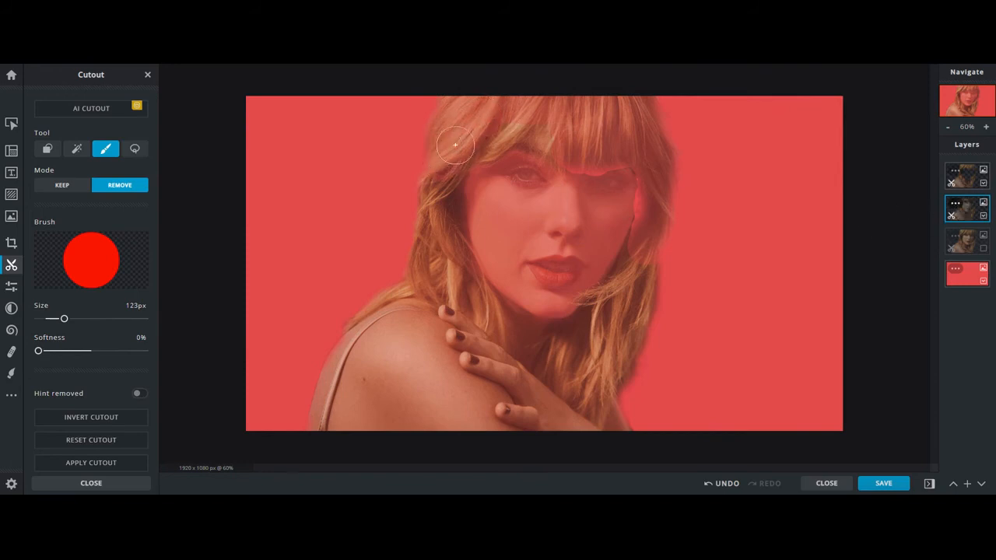
mouse_move(492, 135)
mouse_down()
mouse_move(532, 128)
mouse_move(571, 143)
mouse_move(504, 128)
mouse_move(453, 159)
mouse_move(441, 181)
mouse_move(449, 165)
mouse_move(447, 252)
mouse_move(434, 245)
mouse_move(437, 216)
mouse_move(423, 296)
mouse_move(399, 296)
mouse_move(363, 330)
mouse_move(330, 378)
mouse_move(323, 428)
mouse_up()
click(532, 138)
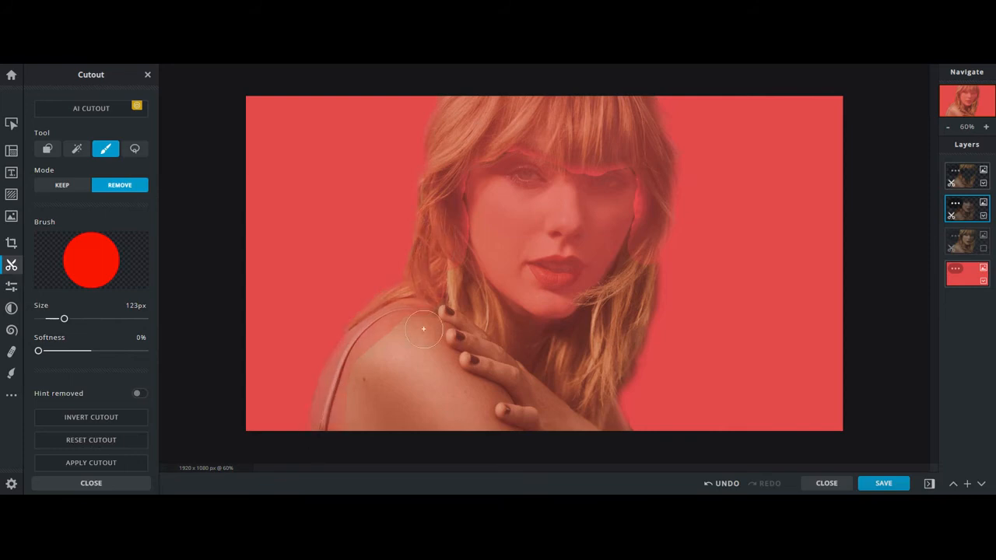
mouse_move(442, 271)
mouse_down()
mouse_move(552, 422)
mouse_move(356, 416)
mouse_move(373, 346)
mouse_move(401, 337)
mouse_move(369, 404)
mouse_move(425, 341)
mouse_move(430, 311)
mouse_move(436, 345)
mouse_move(421, 398)
mouse_move(488, 393)
mouse_move(467, 326)
mouse_move(473, 401)
mouse_move(439, 279)
mouse_move(465, 308)
mouse_up()
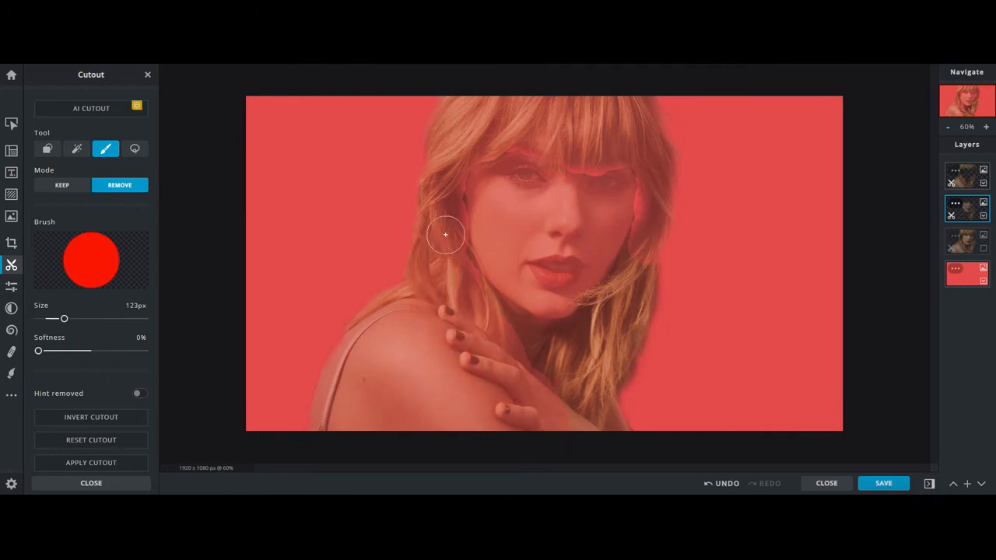
drag(437, 204, 434, 175)
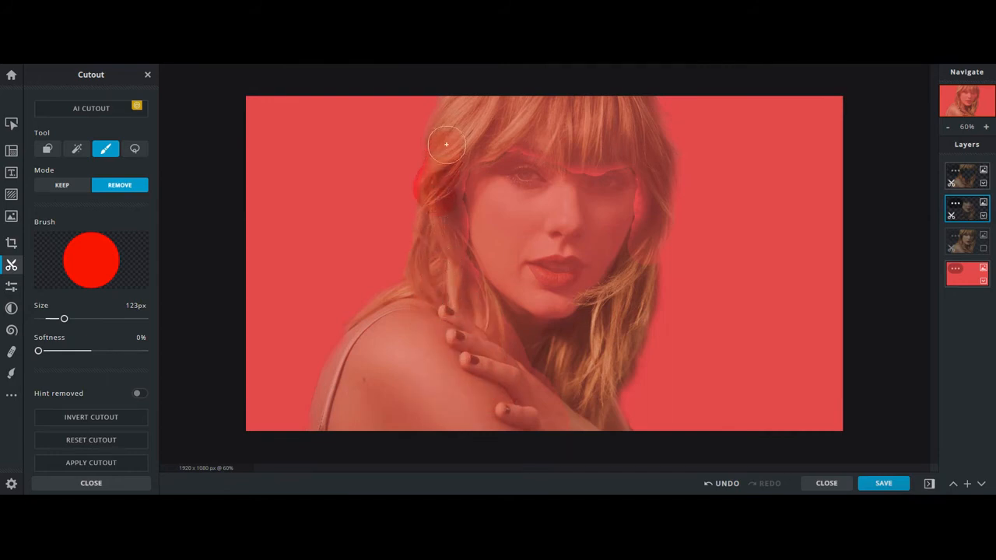
mouse_move(504, 117)
mouse_down()
mouse_move(490, 144)
mouse_move(451, 168)
mouse_move(445, 189)
mouse_move(452, 256)
mouse_move(466, 282)
mouse_up()
mouse_move(498, 318)
mouse_down()
mouse_move(540, 334)
mouse_move(611, 414)
mouse_move(599, 319)
mouse_move(643, 240)
mouse_move(586, 325)
mouse_move(633, 296)
mouse_up()
- Trim the leftovers along the face layer's jaw, chin and cheek edges with a 9 px Remove brush
scroll(634, 296, up, 5)
drag(60, 318, 39, 319)
drag(707, 151, 734, 86)
drag(490, 406, 554, 373)
drag(548, 375, 458, 391)
mouse_move(544, 349)
mouse_down()
mouse_move(559, 326)
mouse_move(621, 292)
mouse_up()
mouse_move(584, 335)
mouse_down()
mouse_move(535, 350)
mouse_move(556, 359)
mouse_up()
mouse_move(262, 271)
mouse_down()
mouse_move(262, 260)
mouse_move(274, 269)
mouse_up()
drag(237, 191, 248, 243)
drag(265, 265, 241, 221)
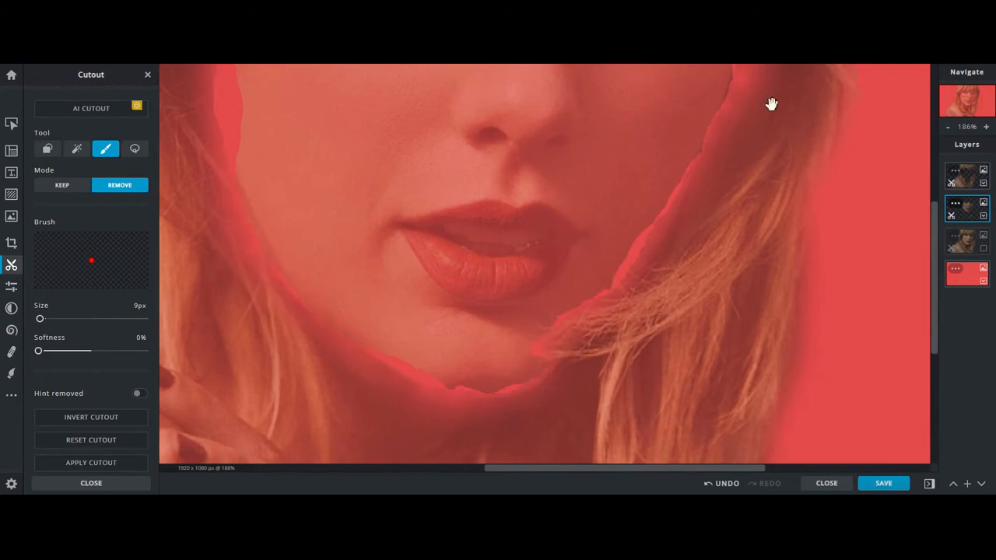
- Trim the leftovers along the face layer's right cheek and brow edges with the 9 px Remove brush
drag(771, 103, 746, 308)
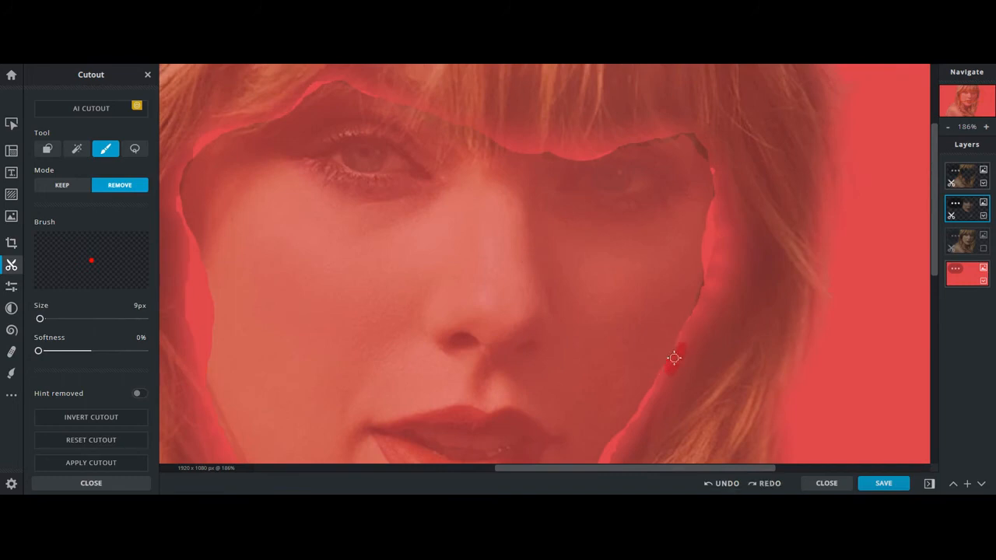
drag(623, 145, 705, 148)
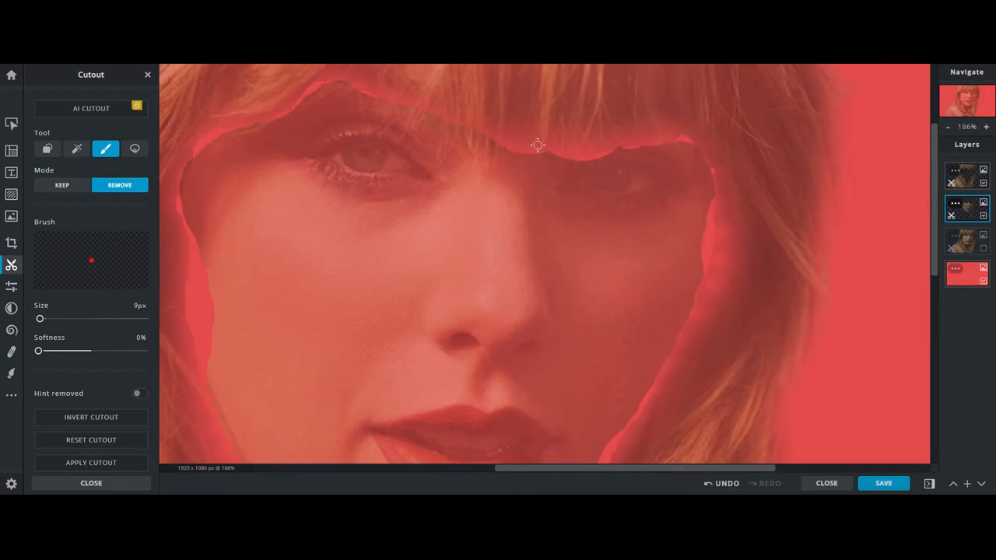
mouse_move(442, 213)
mouse_down()
mouse_move(480, 195)
mouse_move(492, 239)
mouse_up()
mouse_move(551, 174)
mouse_down()
mouse_move(485, 145)
mouse_move(520, 158)
mouse_move(534, 180)
mouse_up()
drag(469, 138, 457, 146)
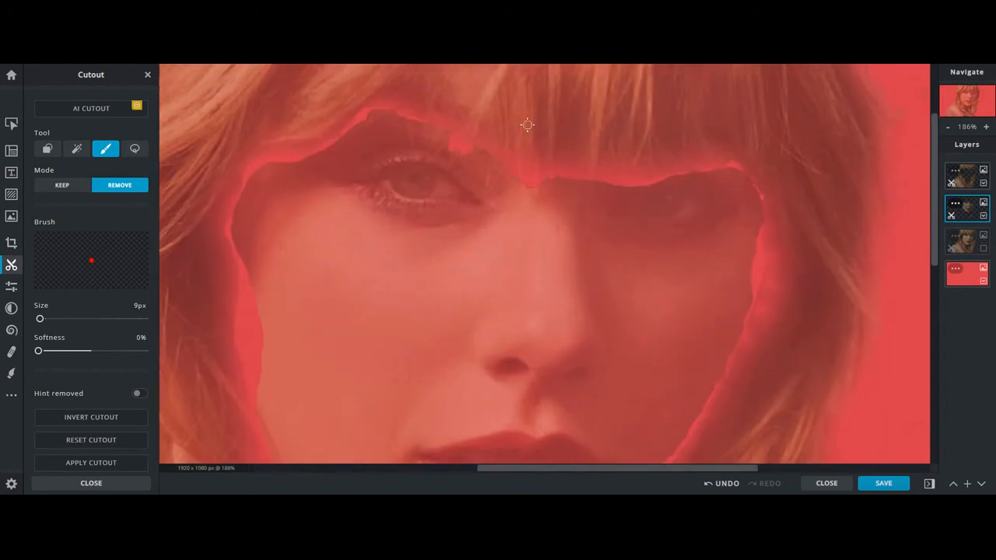
- Restore the inner margins around the face layer's forehead, cheeks and chin with a 67 px Keep brush at 0% softness
scroll(528, 124, down, 4)
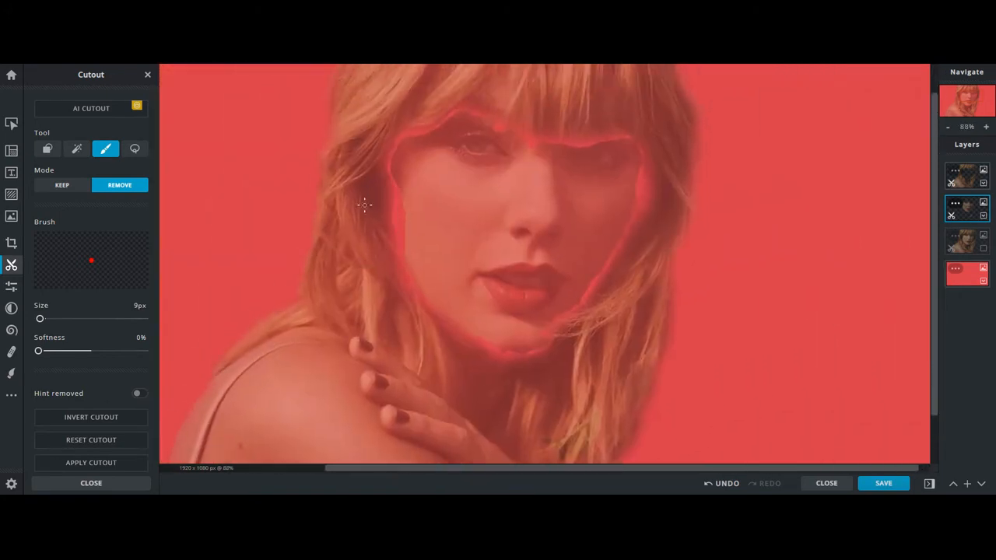
click(62, 186)
drag(40, 319, 52, 319)
mouse_move(408, 193)
mouse_down()
mouse_move(413, 238)
mouse_move(408, 142)
mouse_up()
mouse_move(422, 149)
mouse_down()
mouse_move(451, 128)
mouse_move(486, 129)
mouse_move(537, 156)
mouse_move(632, 152)
mouse_up()
mouse_move(629, 178)
mouse_down()
mouse_move(596, 286)
mouse_move(535, 332)
mouse_up()
drag(472, 320, 549, 337)
drag(423, 283, 471, 322)
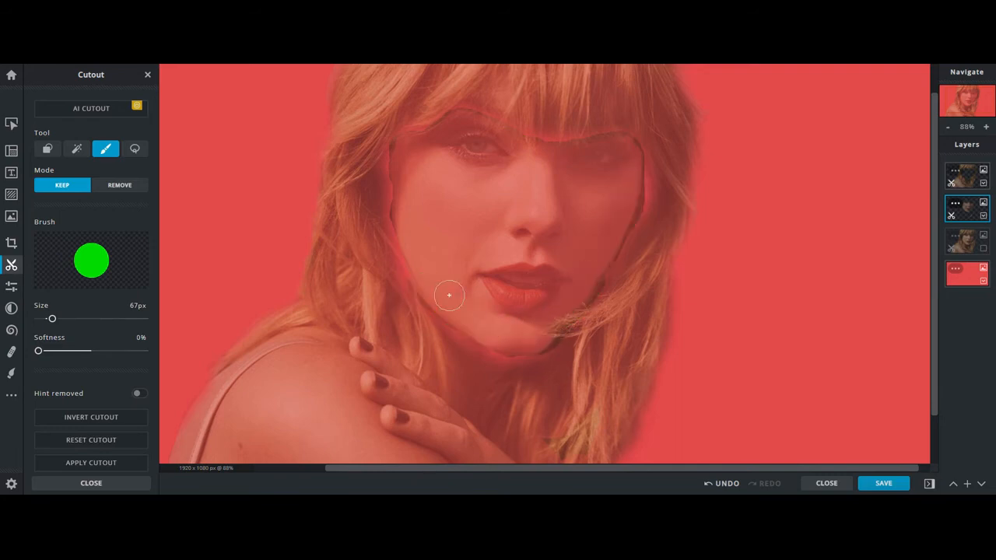
drag(404, 180, 406, 243)
- Set the Keep brush softness to 83% and blend the face layer's forehead, right cheek and chin edges
drag(39, 350, 127, 350)
mouse_move(396, 149)
mouse_down()
mouse_move(391, 224)
mouse_move(605, 134)
mouse_up()
drag(631, 133, 643, 210)
drag(561, 359, 474, 344)
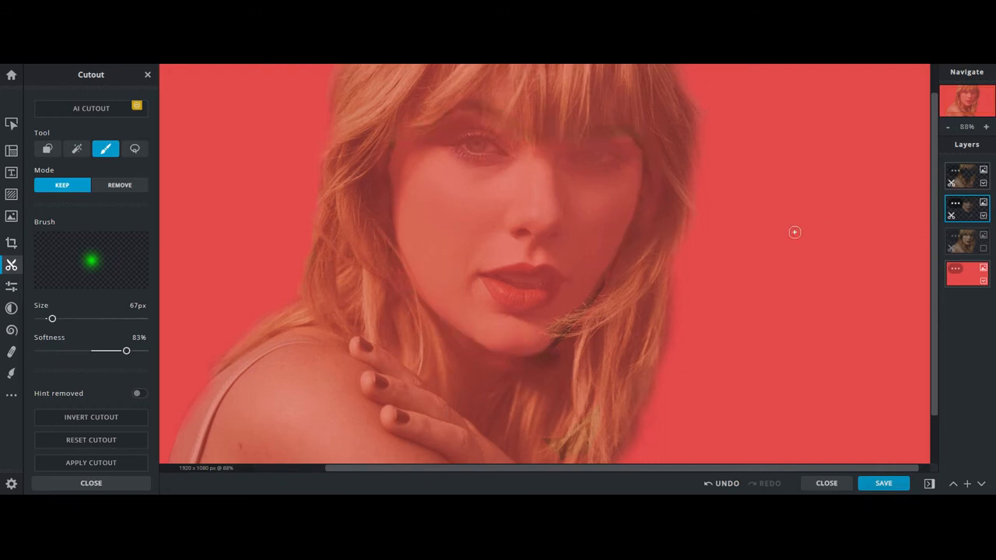
- Set the transparency of both the face layer and the faceless hair and body layer to 100
click(956, 207)
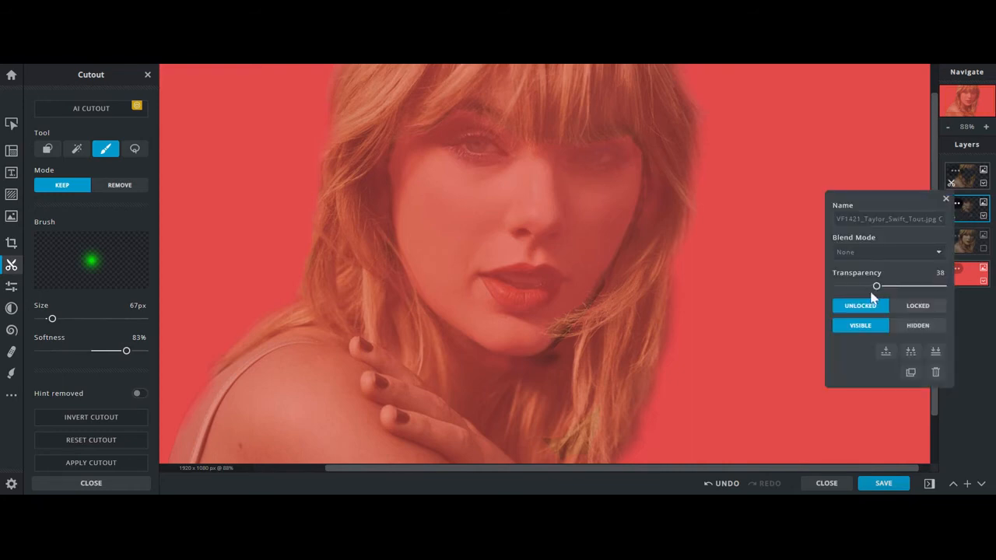
drag(877, 287, 936, 287)
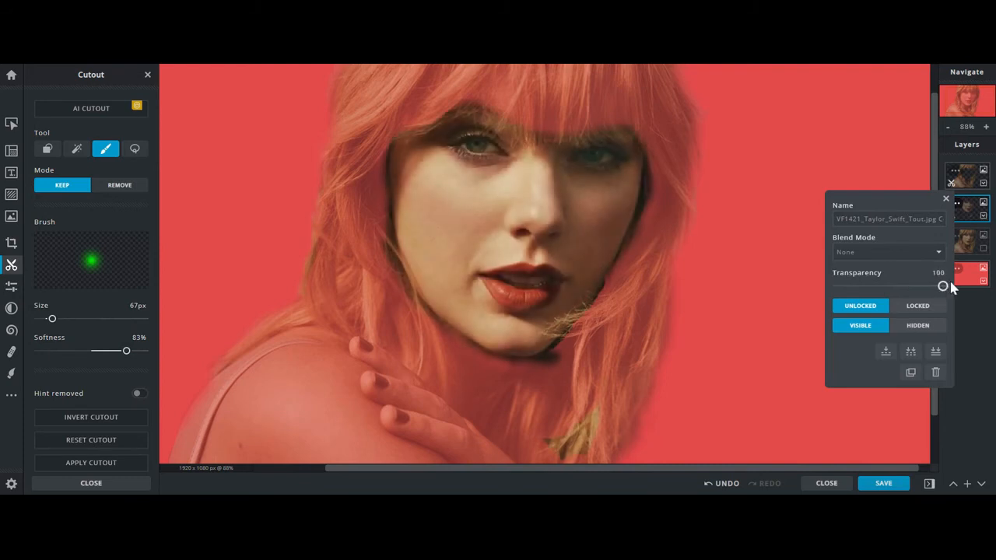
click(957, 172)
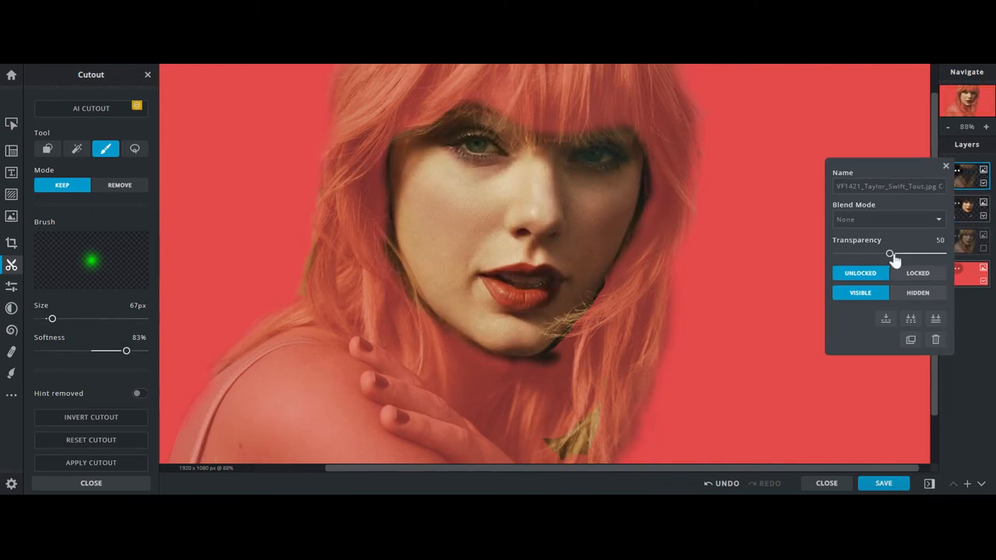
drag(889, 257, 943, 254)
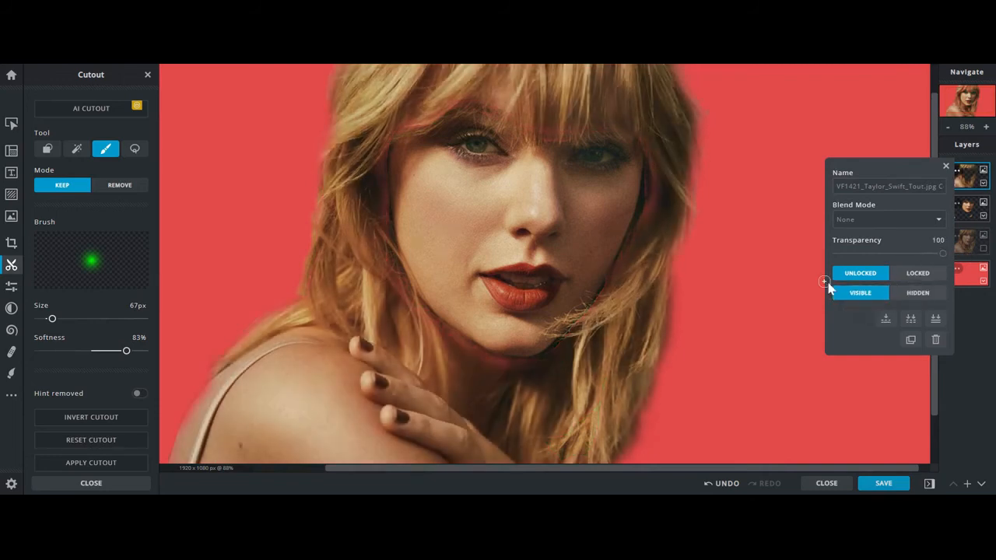
click(946, 168)
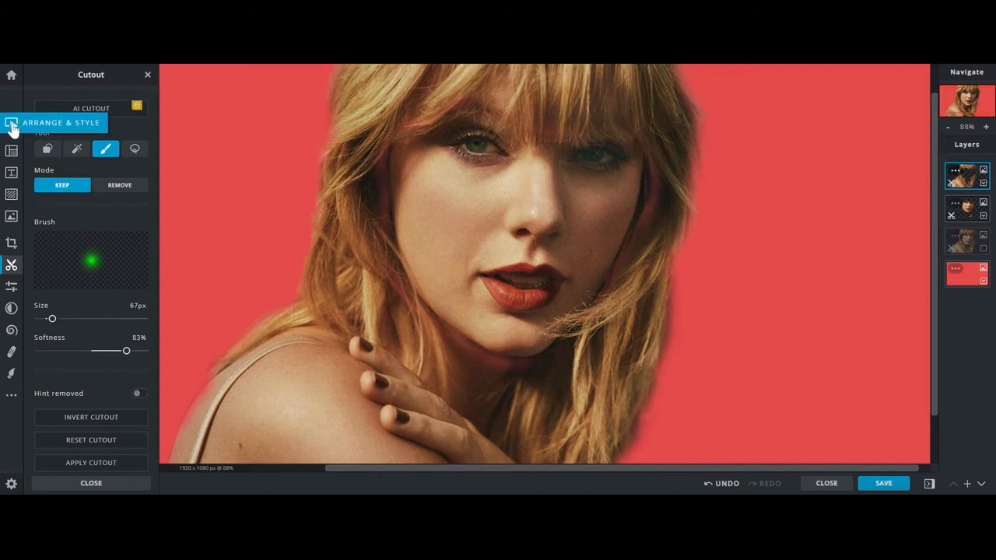
- Lock the faceless top layer, the red background layer and the hidden full portrait layer
click(12, 124)
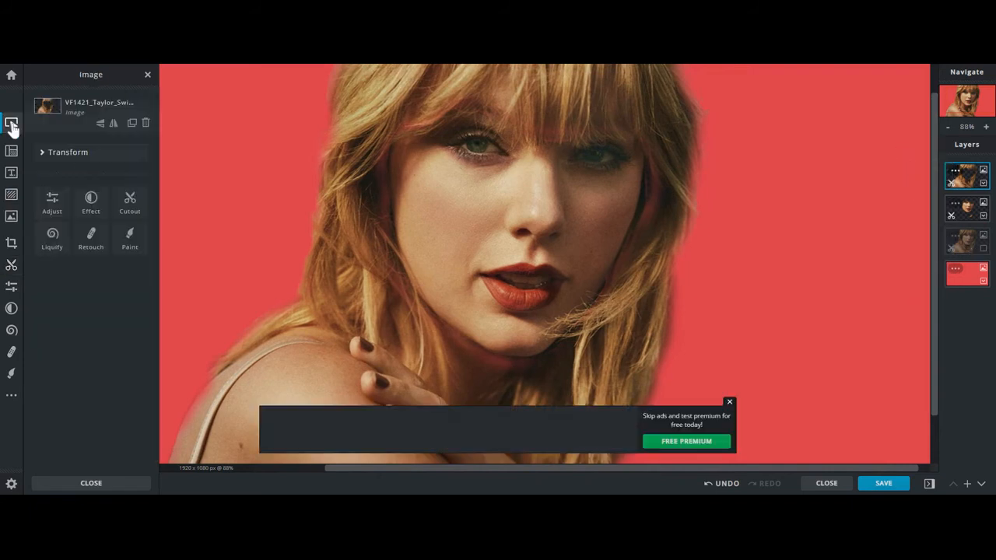
click(730, 404)
click(974, 208)
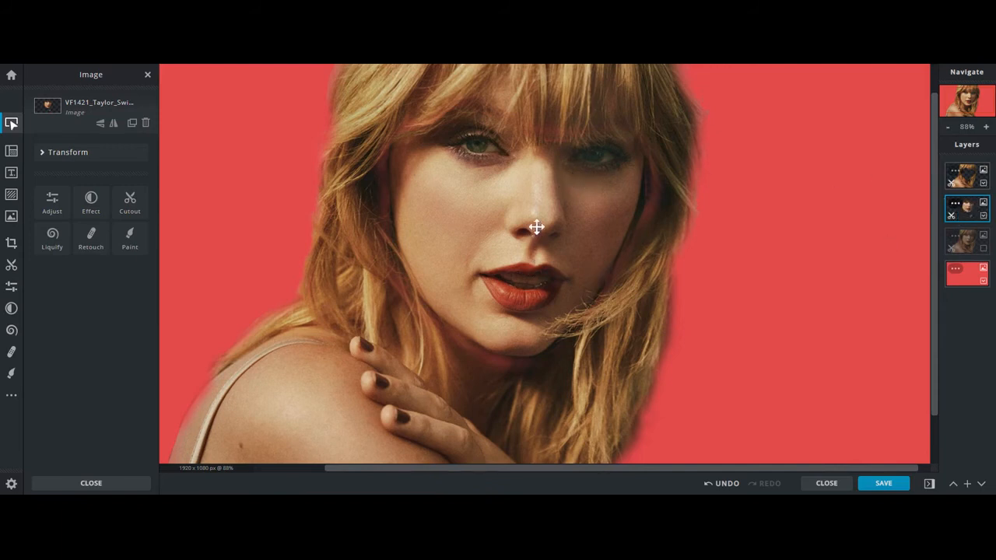
click(958, 178)
click(956, 173)
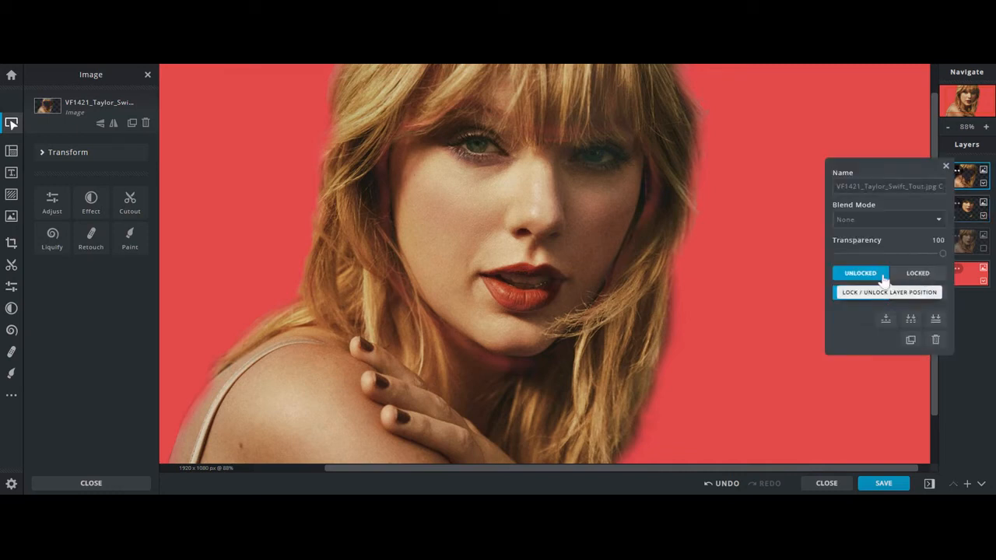
click(919, 274)
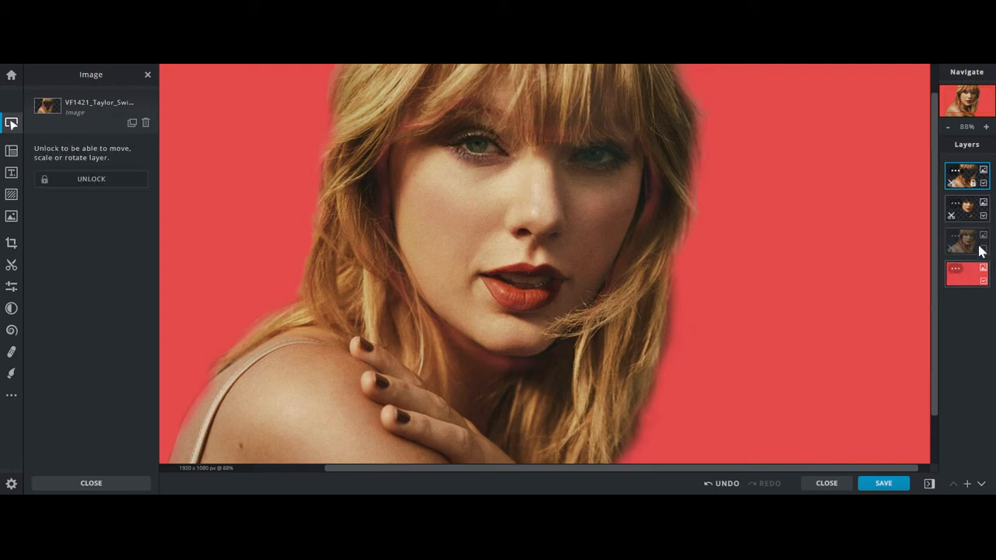
click(959, 273)
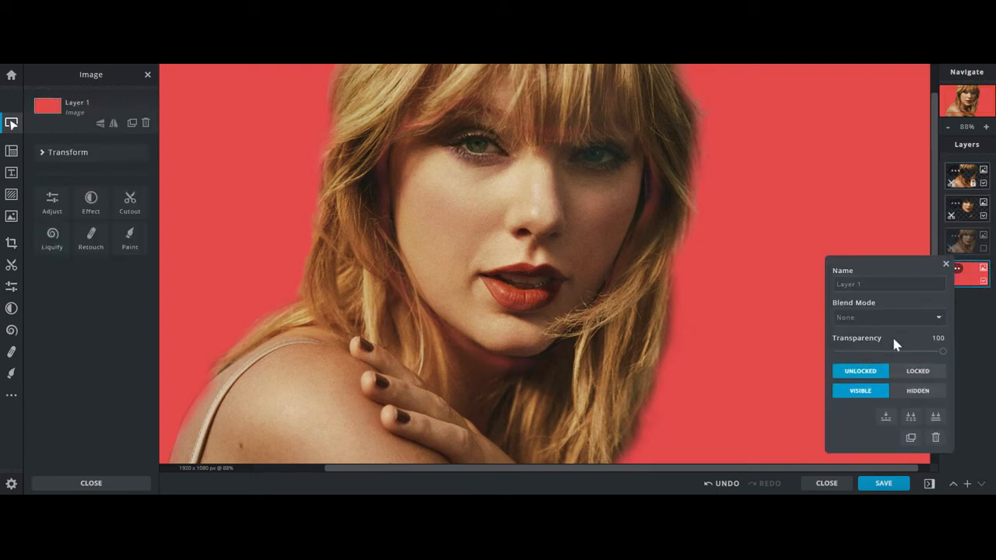
click(915, 374)
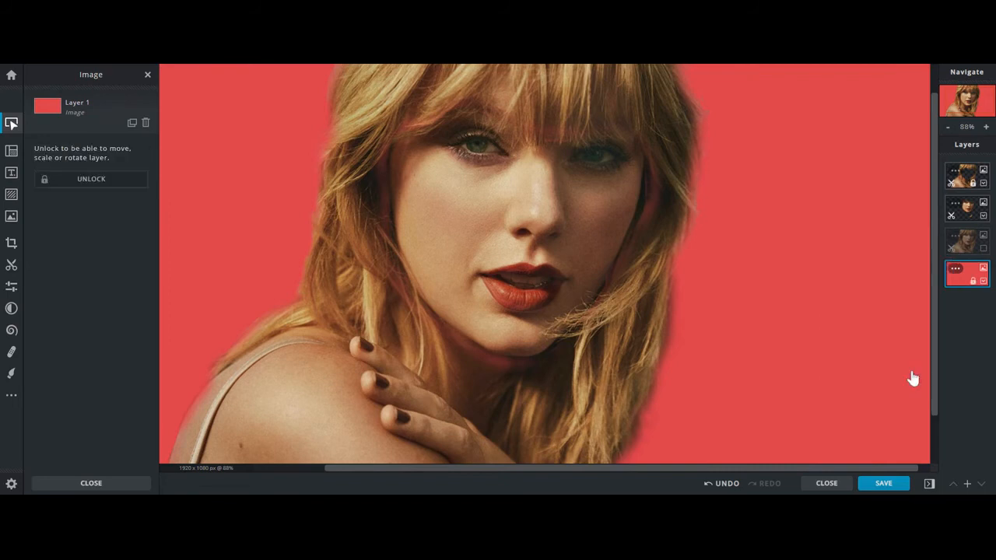
click(957, 246)
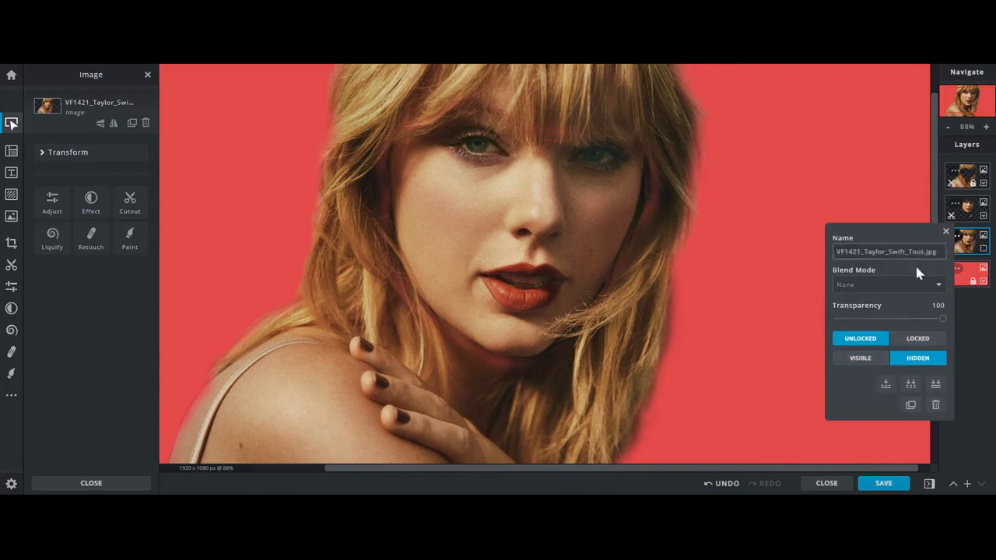
click(918, 340)
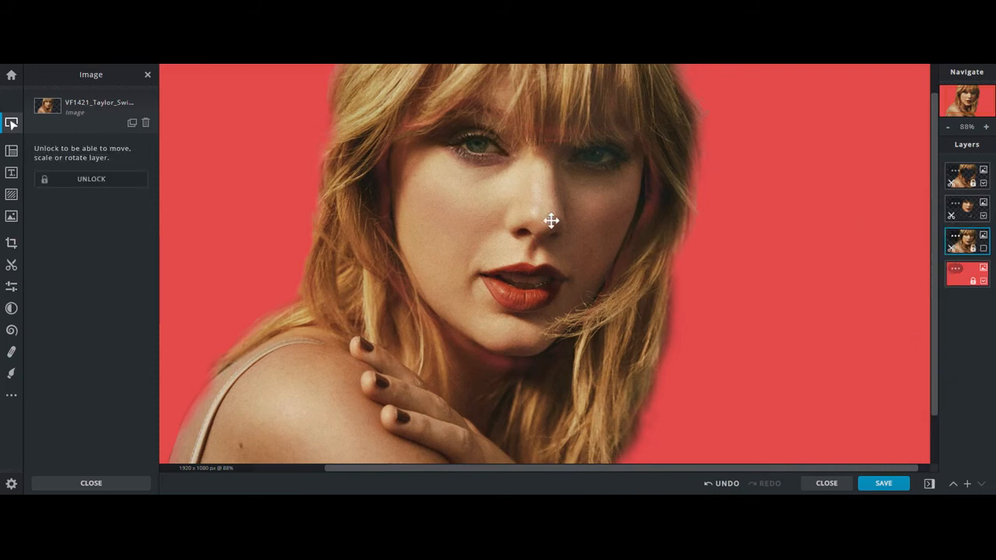
- Move the unlocked face layer out of the head opening to the right side of the hair
click(561, 195)
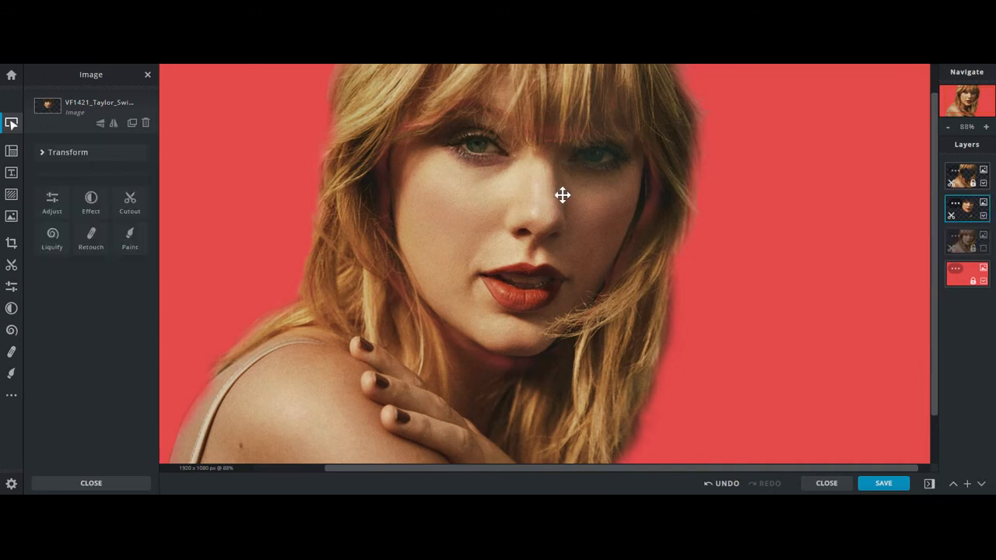
mouse_move(561, 197)
mouse_down()
mouse_move(537, 205)
mouse_move(594, 191)
mouse_move(514, 207)
mouse_move(562, 198)
mouse_up()
drag(546, 193, 810, 181)
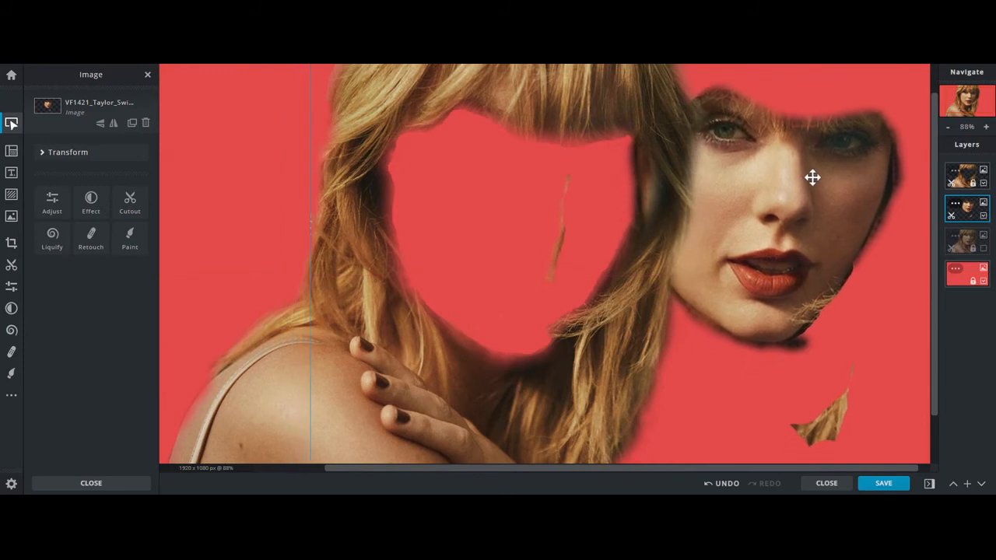
mouse_move(776, 202)
mouse_down()
mouse_move(786, 187)
mouse_move(794, 213)
mouse_move(800, 192)
mouse_move(789, 208)
mouse_up()
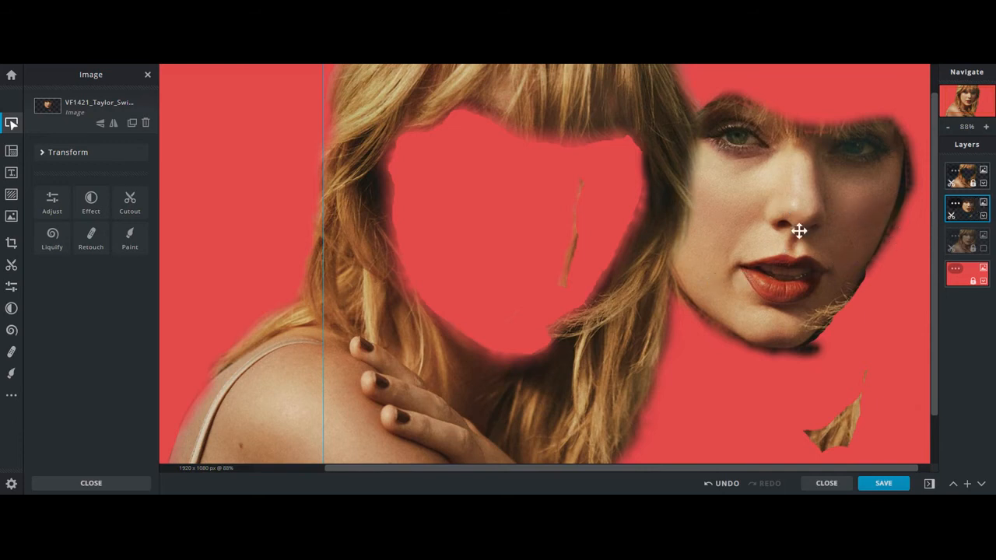
mouse_move(781, 224)
mouse_down()
mouse_move(794, 207)
mouse_move(789, 225)
mouse_move(805, 227)
mouse_move(793, 212)
mouse_up()
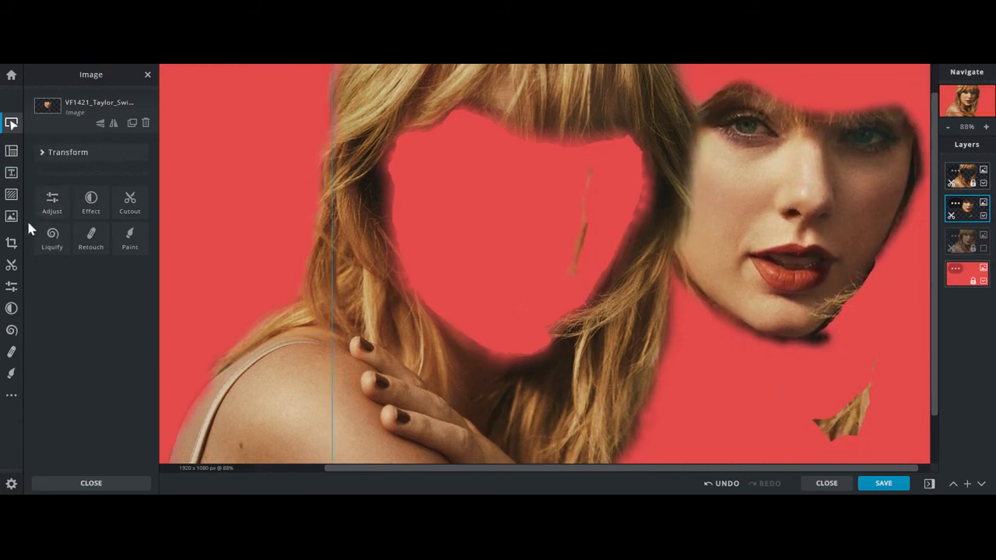
- Erase the stray hair sliver inside the face opening with a 153 px Remove brush at 83% softness on the face layer
click(11, 265)
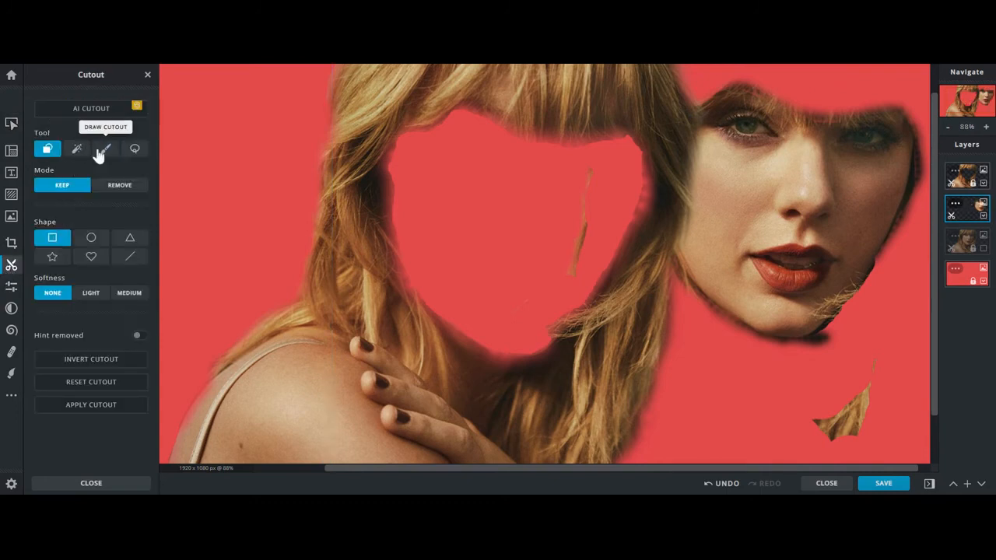
click(101, 151)
drag(587, 168, 573, 278)
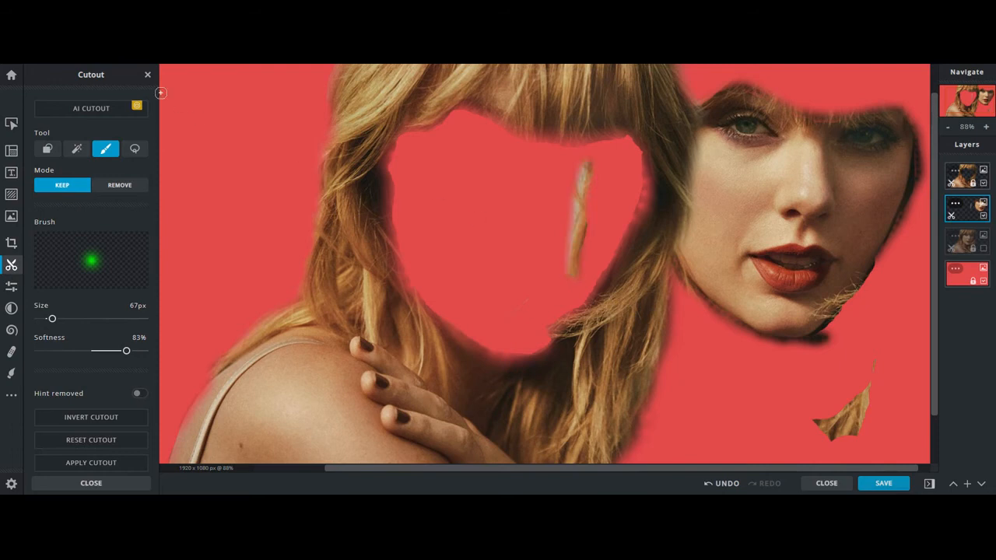
click(115, 187)
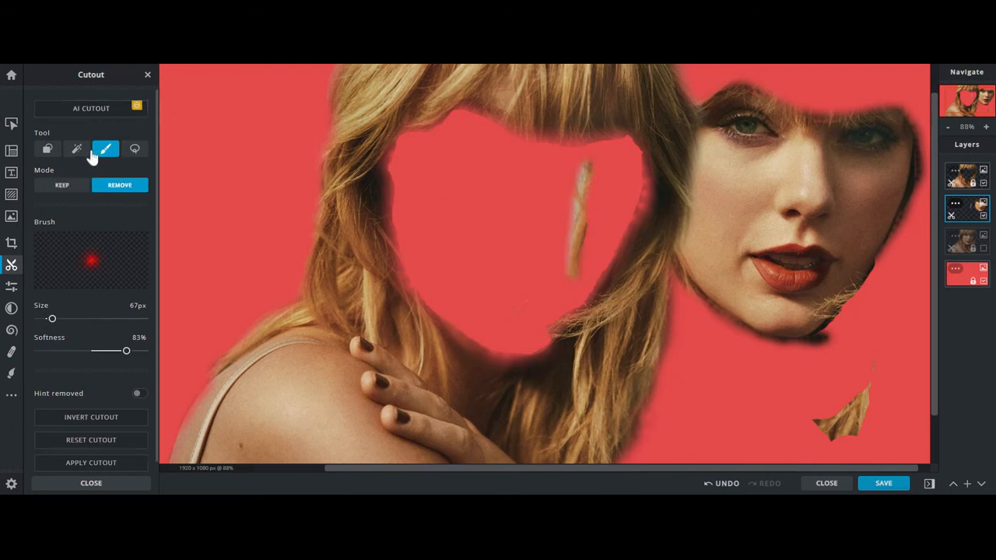
click(724, 484)
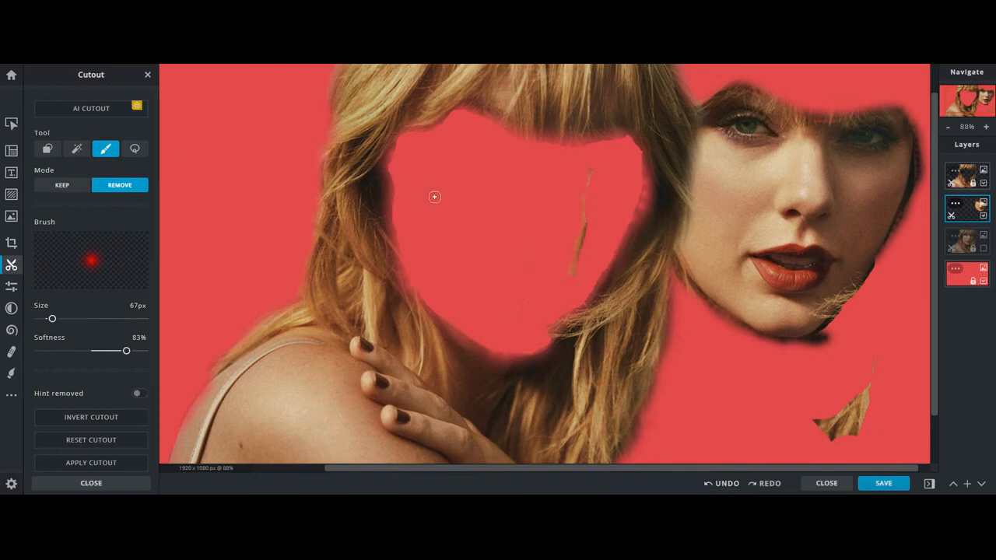
drag(50, 320, 70, 319)
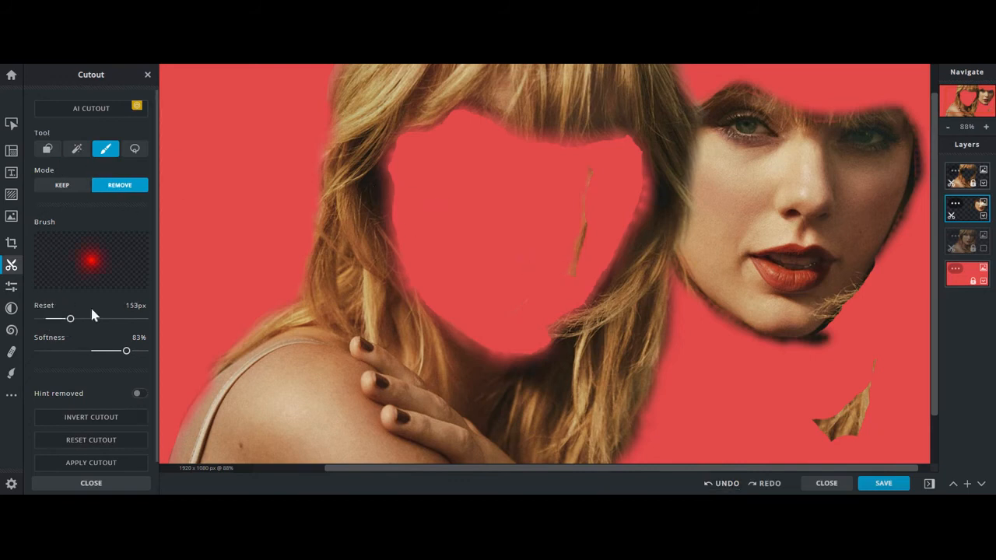
drag(587, 171, 567, 272)
drag(594, 180, 577, 290)
- Erase the stray hair patch below the face and the dark fringes around its edges with the Remove brush at 47% softness
drag(126, 354, 88, 351)
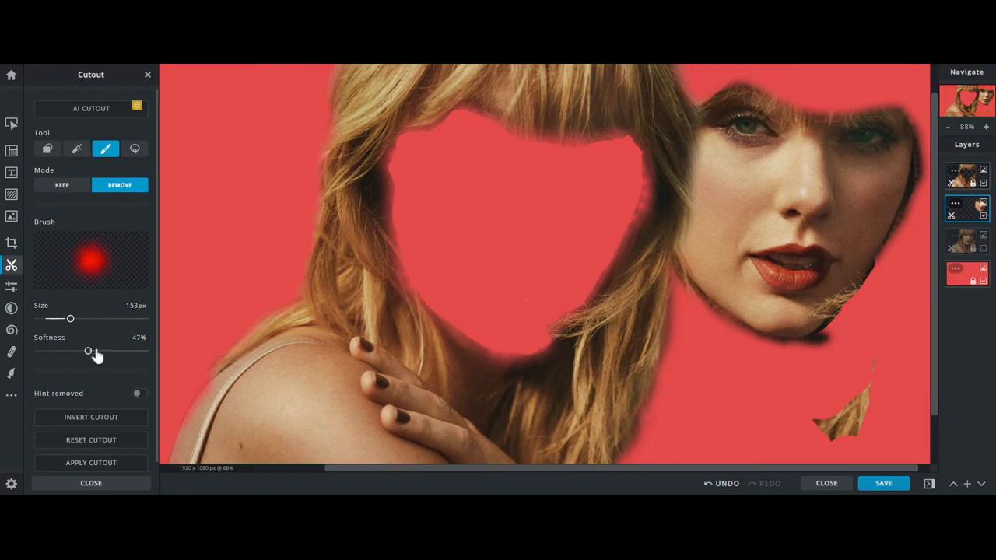
mouse_move(813, 429)
mouse_down()
mouse_move(881, 366)
mouse_move(842, 457)
mouse_move(857, 410)
mouse_up()
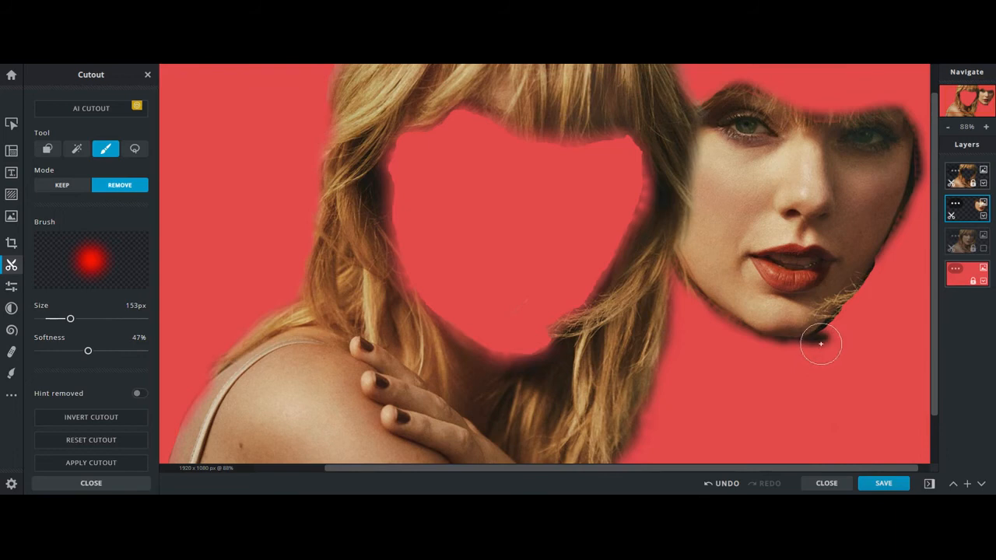
mouse_move(827, 340)
mouse_down()
mouse_move(824, 348)
mouse_move(761, 358)
mouse_move(688, 313)
mouse_move(658, 272)
mouse_move(725, 333)
mouse_move(769, 355)
mouse_move(822, 358)
mouse_move(906, 250)
mouse_move(915, 223)
mouse_move(892, 259)
mouse_move(922, 211)
mouse_move(934, 160)
mouse_up()
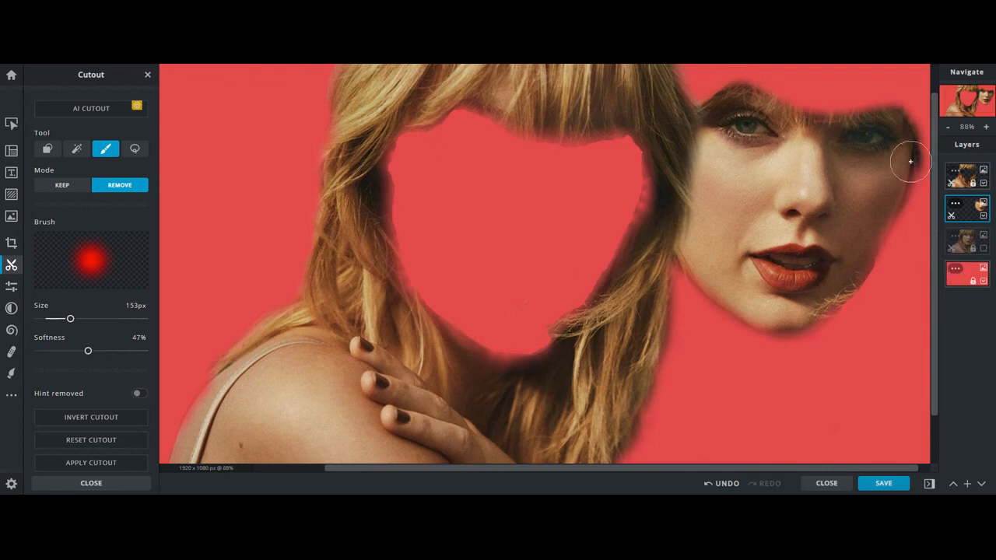
mouse_move(788, 87)
mouse_down()
mouse_move(907, 91)
mouse_move(841, 100)
mouse_move(706, 66)
mouse_move(750, 71)
mouse_move(680, 93)
mouse_up()
mouse_move(904, 87)
mouse_down()
mouse_move(931, 97)
mouse_move(935, 149)
mouse_up()
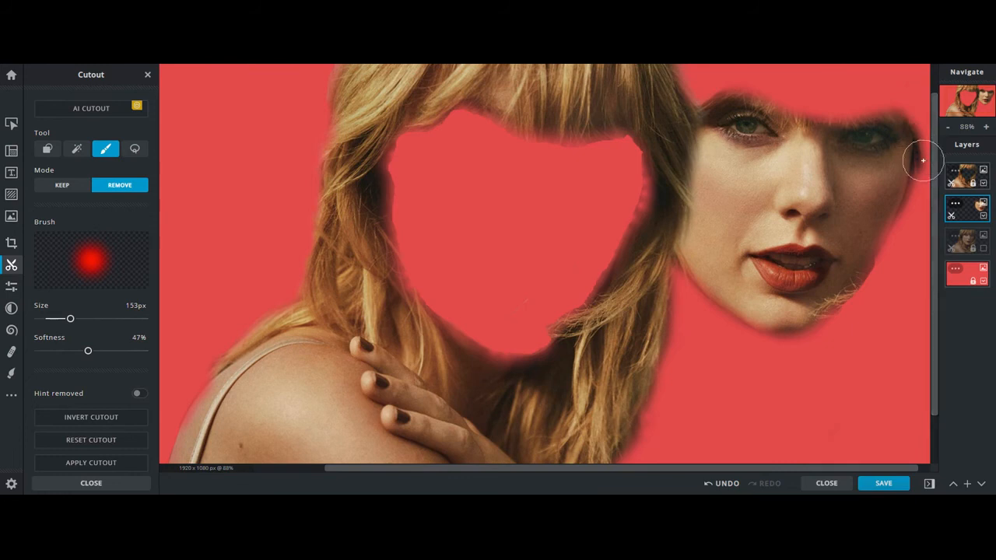
mouse_move(842, 348)
mouse_down()
mouse_move(836, 342)
mouse_move(896, 270)
mouse_up()
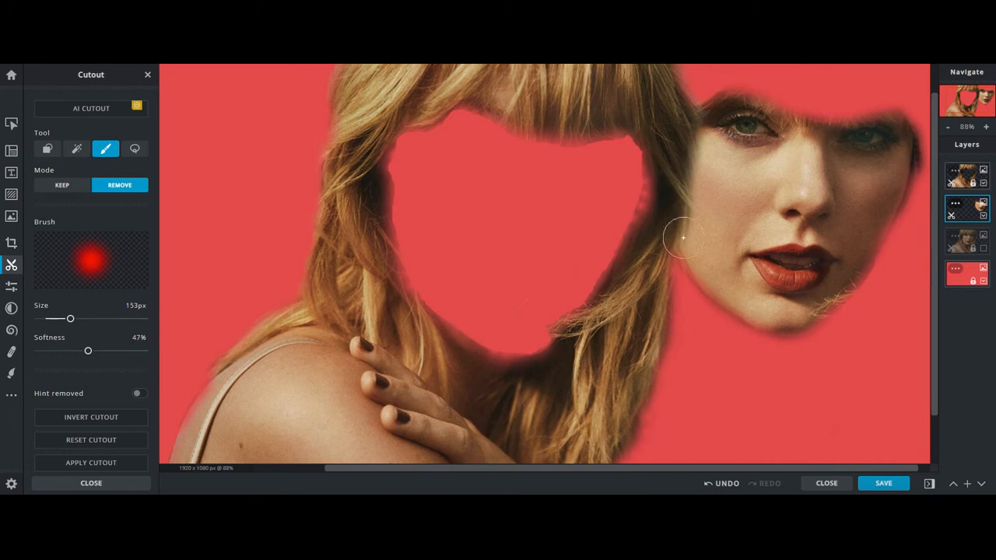
- Shift the cut-out face layer slightly down and to the left, partly behind the hair
click(11, 122)
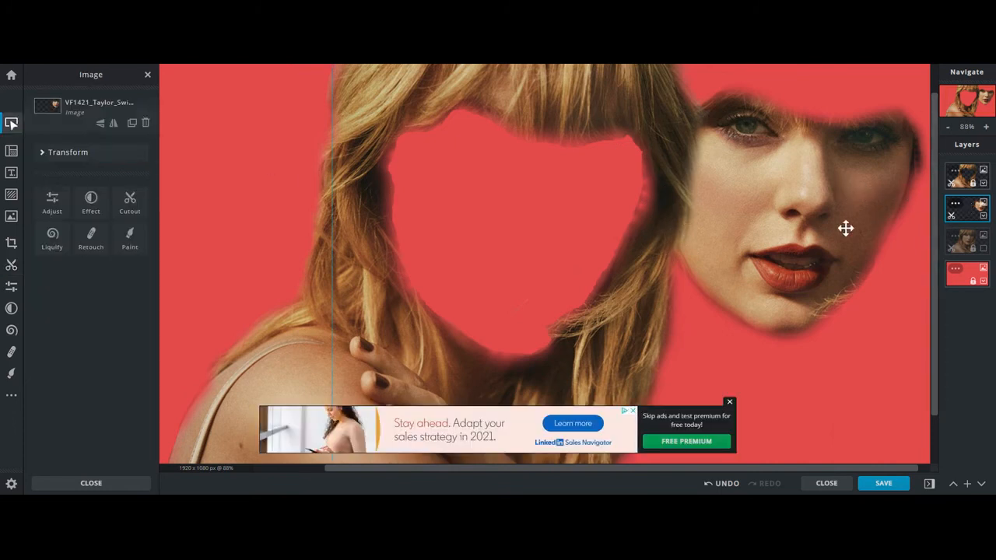
drag(833, 201, 796, 228)
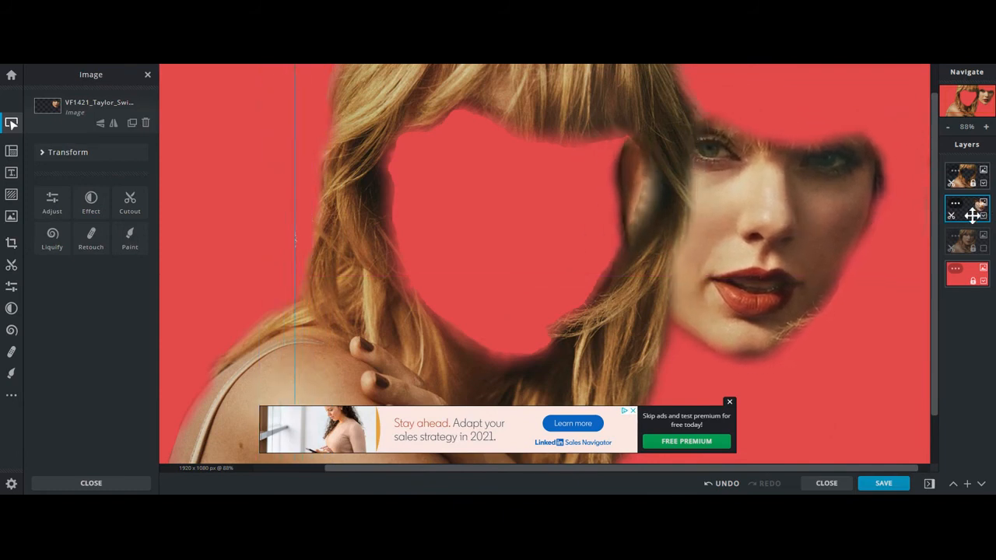
- Bring the face layer to the top of the layer stack and shift it left, partly over the head opening
drag(972, 211, 970, 174)
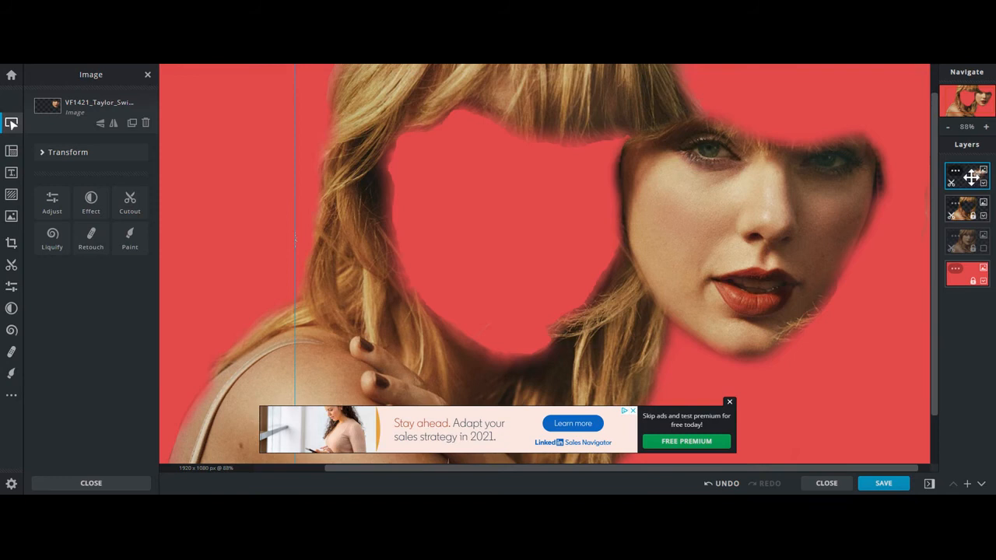
drag(814, 232, 767, 244)
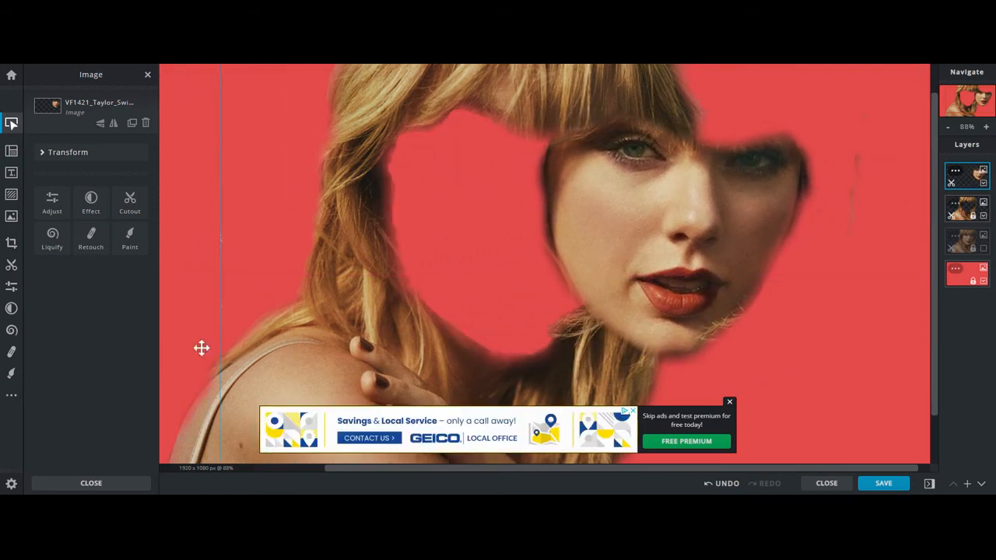
- Erase the dark fringes along both sides of the face layer with the 153 px Remove brush, lowering its softness to 26%
click(130, 200)
click(105, 149)
click(120, 185)
mouse_move(540, 211)
mouse_down()
mouse_move(521, 157)
mouse_move(531, 239)
mouse_move(520, 257)
mouse_move(558, 258)
mouse_up()
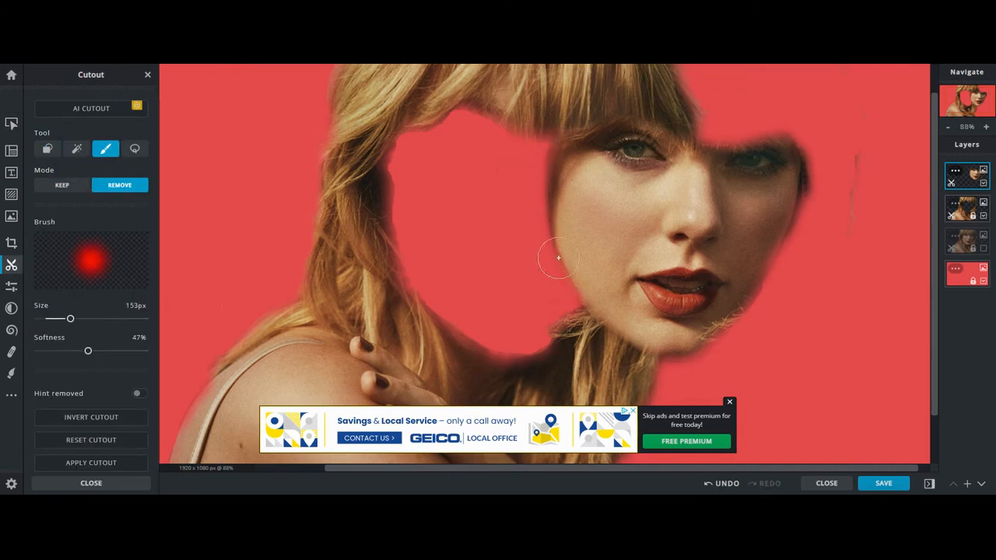
drag(88, 351, 65, 351)
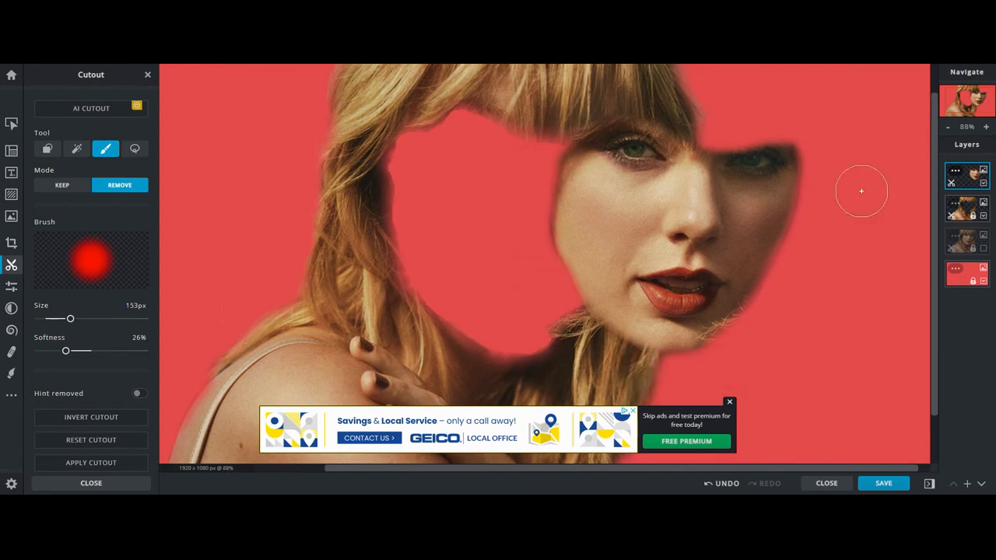
- Shift the face layer's colours toward a pinkish purple with the hue and tint adjustments
click(10, 286)
drag(91, 223, 76, 224)
drag(92, 424, 92, 457)
scroll(101, 369, down, 2)
scroll(86, 317, up, 1)
scroll(84, 316, up, 1)
drag(91, 351, 107, 369)
drag(46, 352, 39, 320)
- Warm the hair and body layer with a higher temperature, and set the face layer's tint to -45
click(956, 210)
drag(81, 348, 93, 351)
drag(91, 288, 109, 287)
drag(38, 320, 98, 351)
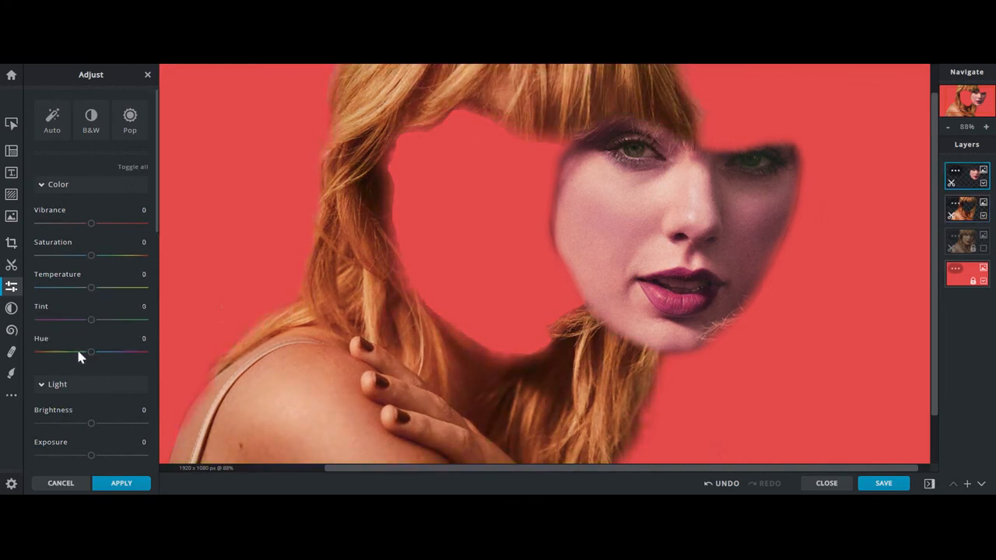
drag(91, 320, 67, 330)
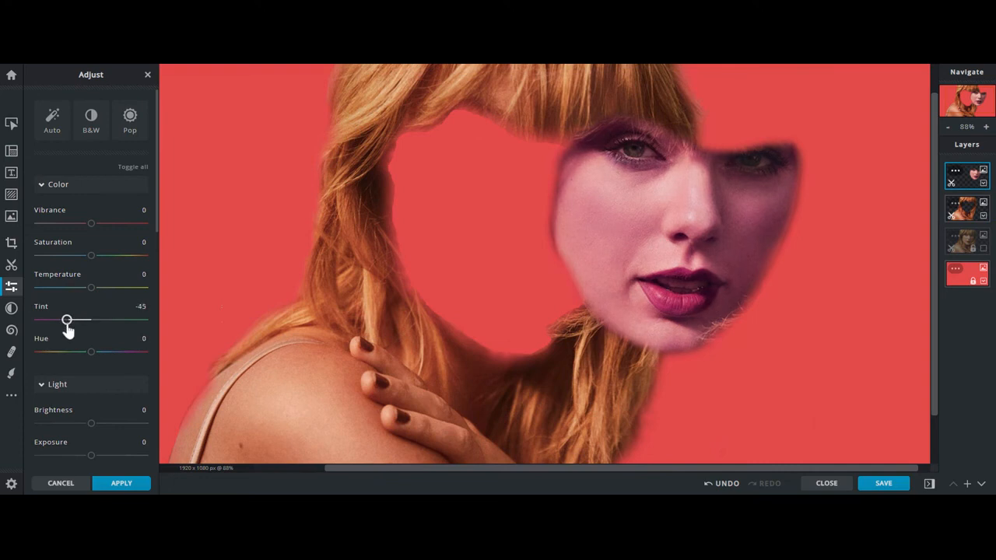
- Rotate the face layer slightly counter-clockwise and reposition it under the fringe beside the head opening, then deselect it
click(11, 125)
drag(701, 200, 705, 286)
drag(665, 105, 623, 109)
drag(734, 283, 701, 210)
scroll(801, 272, down, 3)
drag(597, 122, 620, 129)
drag(653, 237, 643, 218)
mouse_move(600, 99)
mouse_down()
mouse_move(578, 104)
mouse_move(590, 106)
mouse_up()
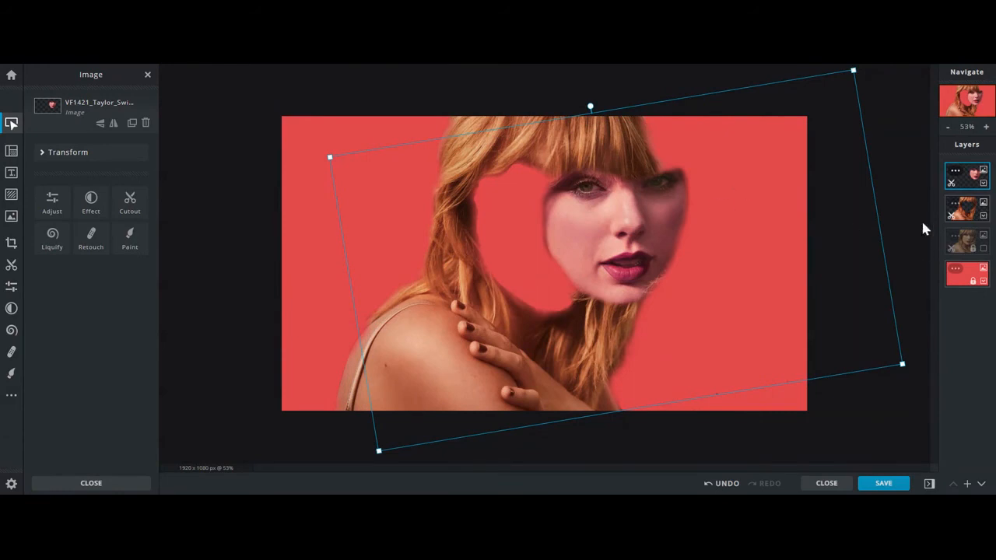
click(896, 183)
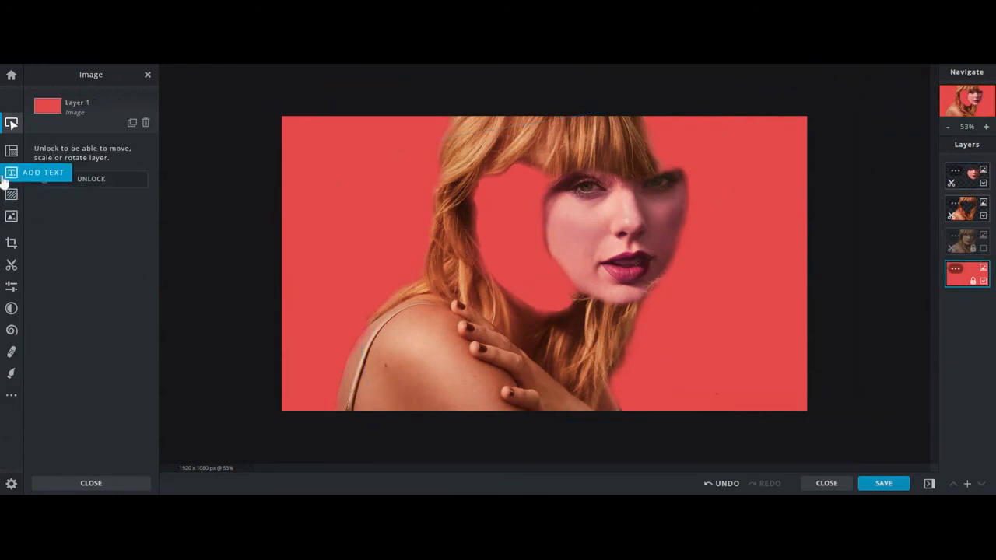
- Add the black-and-white acoustic guitar recording photo as an image layer directly above the red background
click(11, 217)
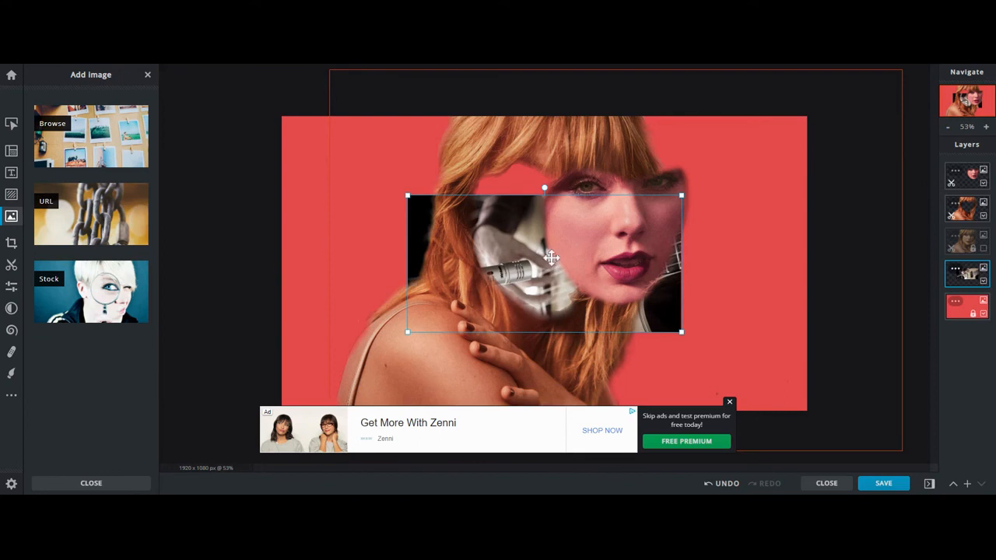
drag(518, 244, 516, 236)
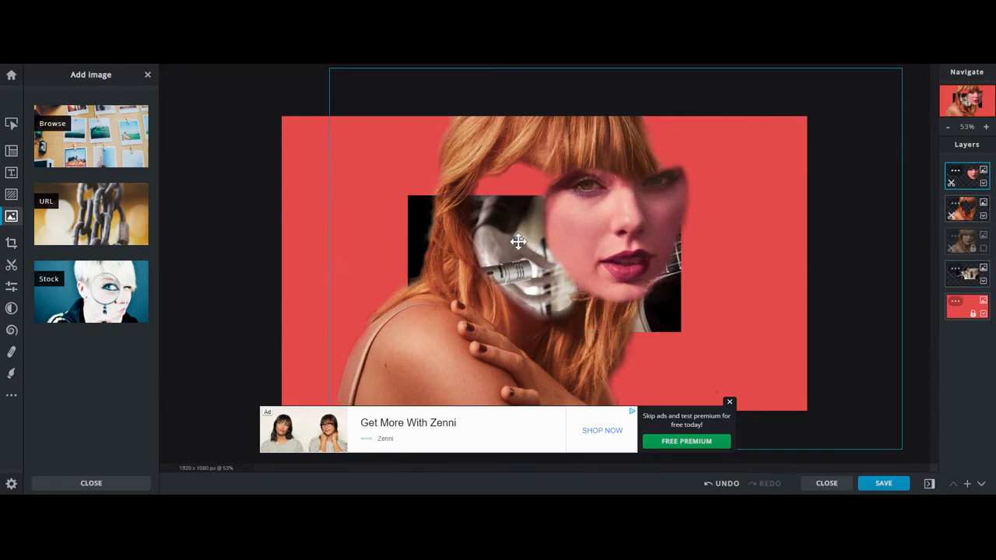
- Lock the face layer and the hair and body layer against movement
click(956, 173)
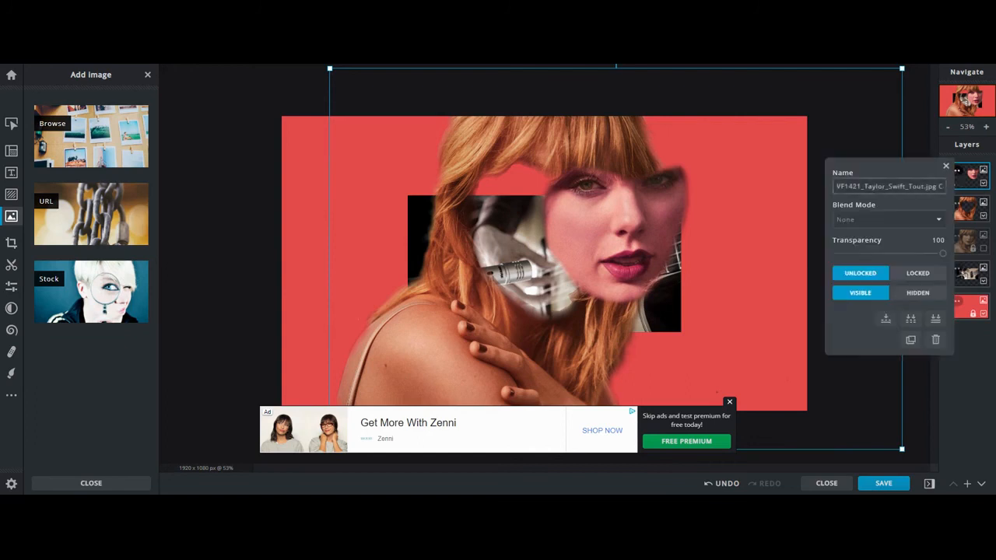
click(914, 277)
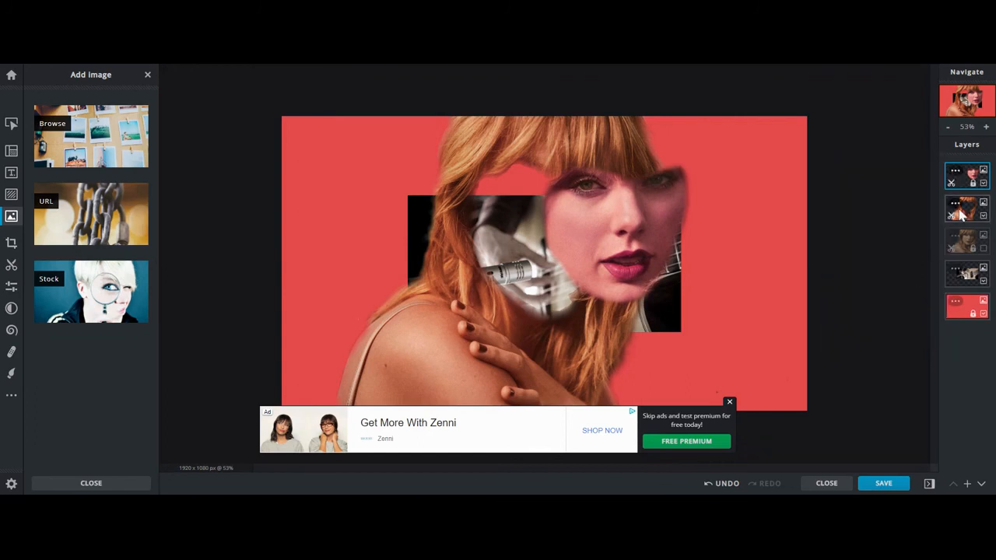
click(956, 204)
click(913, 309)
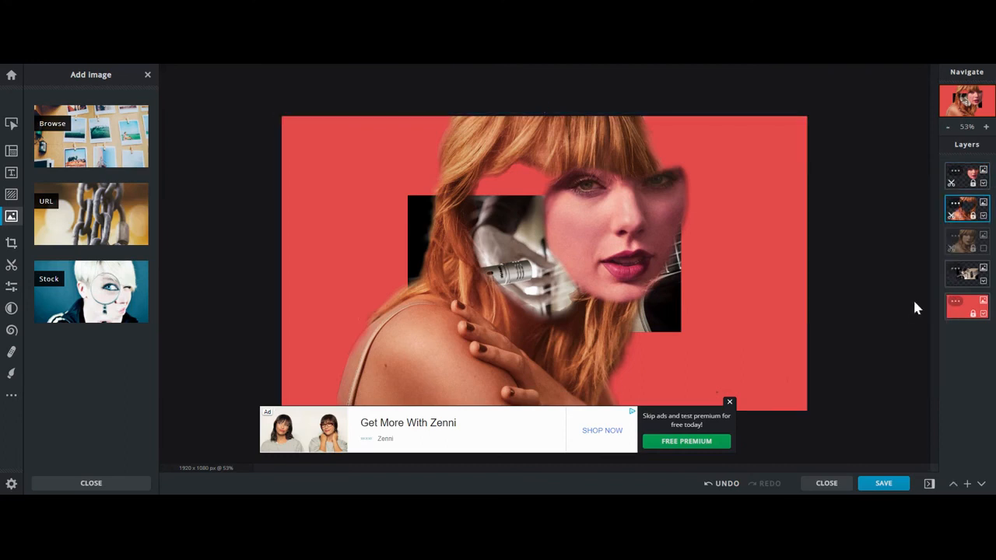
click(955, 235)
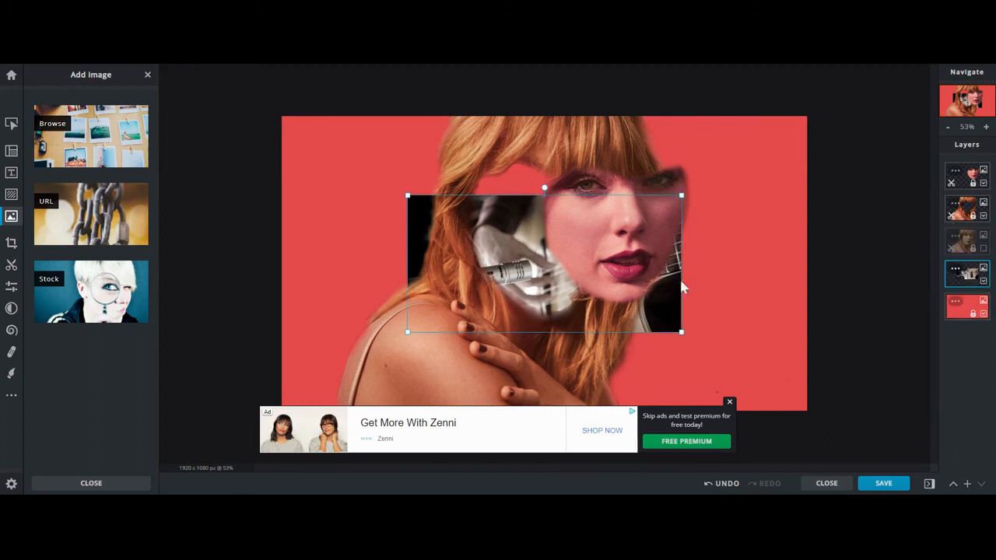
- Rotate and position the guitar photo behind the hair so the guitar body and fretboard fill the head opening
drag(533, 251, 433, 216)
drag(441, 148, 505, 165)
drag(507, 218, 548, 190)
drag(534, 147, 607, 213)
drag(514, 203, 538, 176)
drag(591, 311, 601, 332)
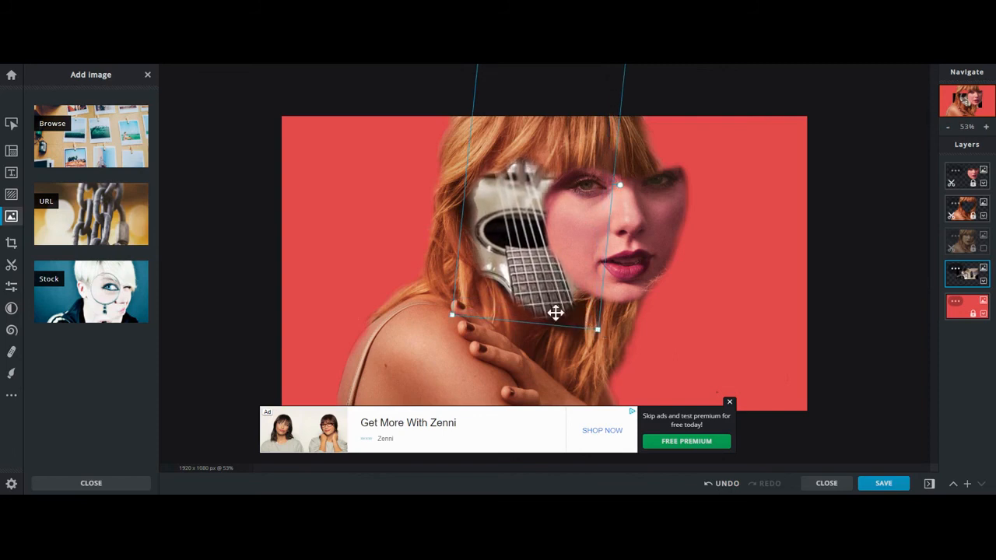
mouse_move(541, 292)
mouse_down()
mouse_move(537, 273)
mouse_move(540, 286)
mouse_up()
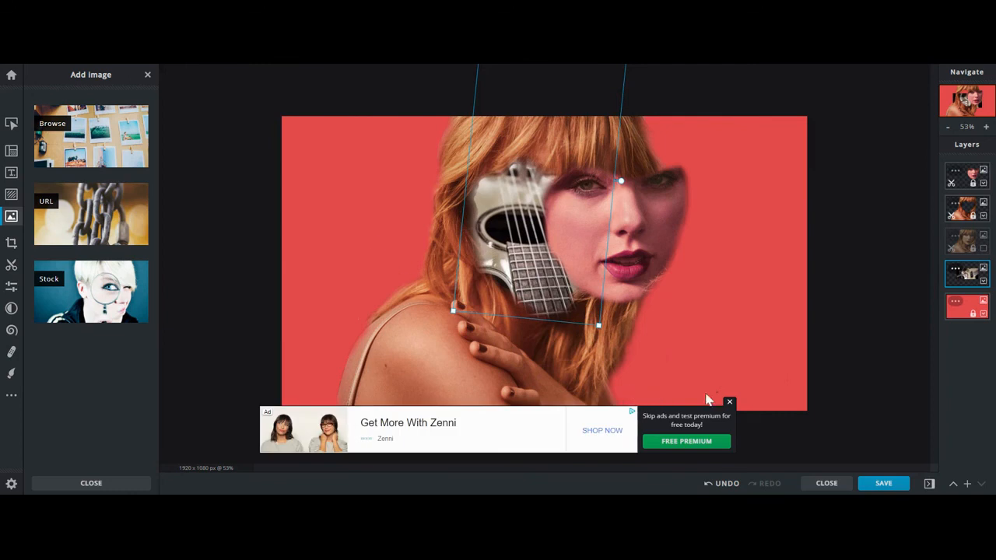
click(728, 402)
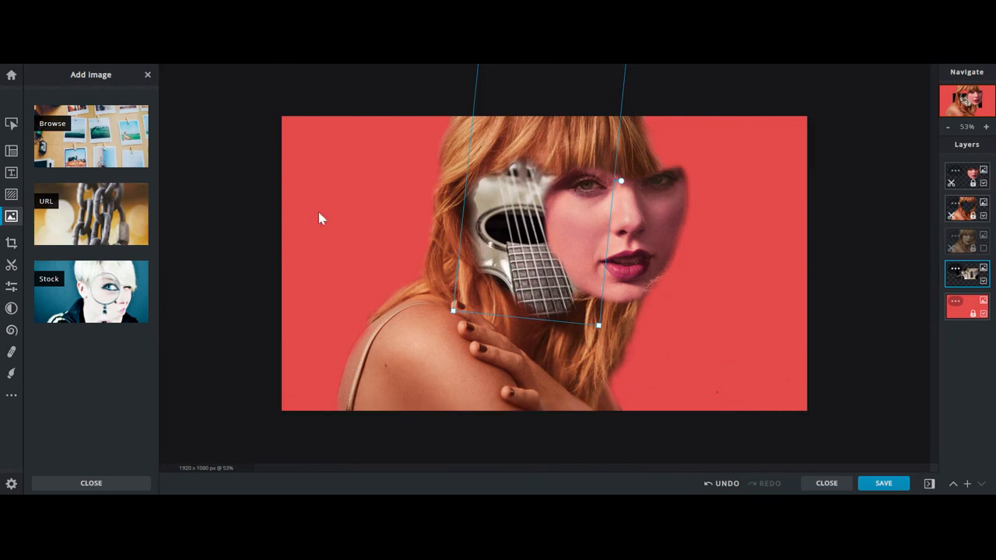
- Lock the guitar photo layer in place
click(955, 270)
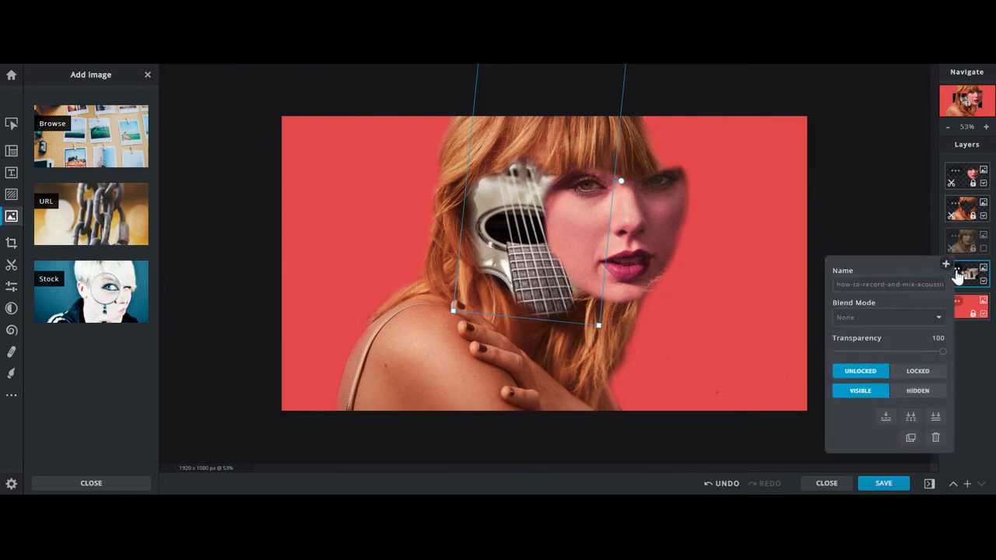
click(917, 372)
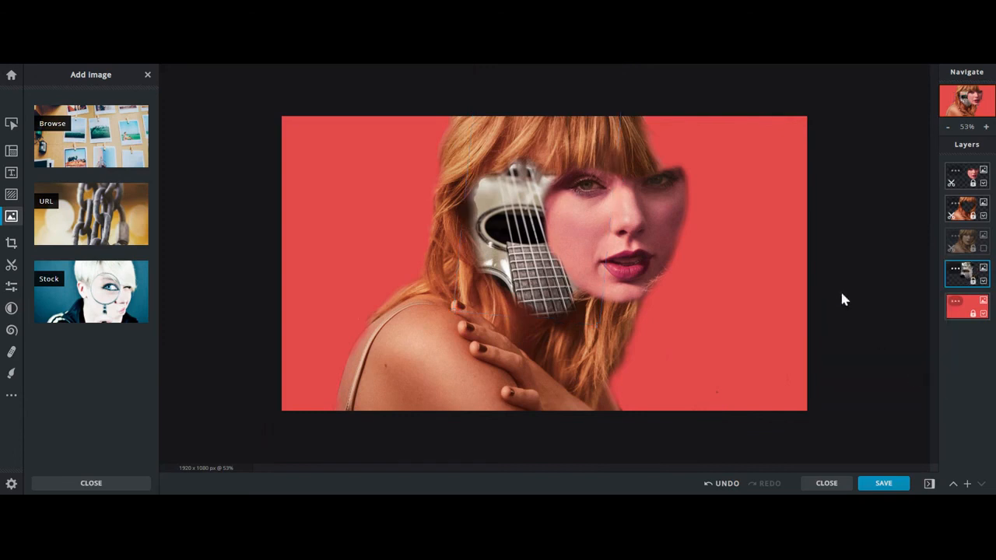
scroll(764, 224, up, 2)
scroll(765, 225, down, 3)
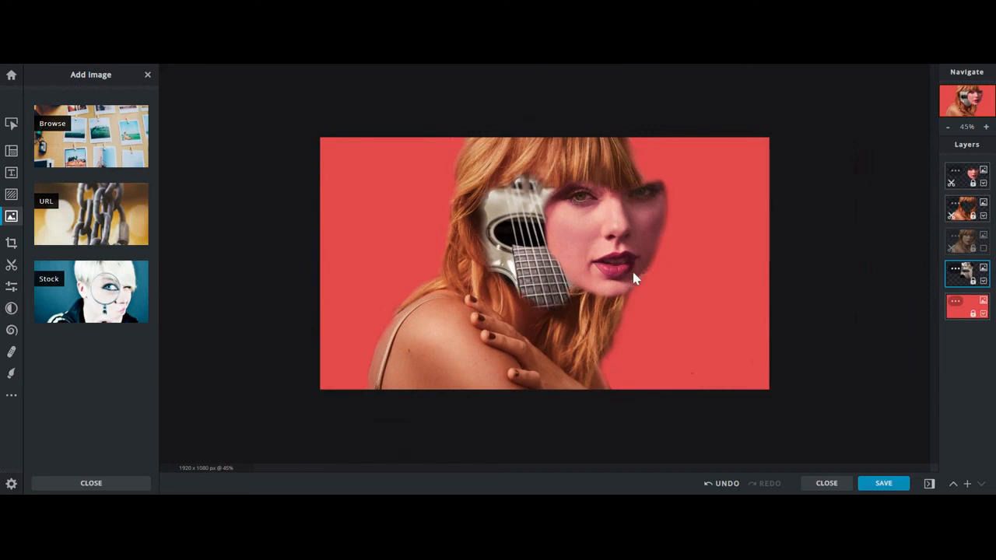
- Unlock the guitar photo layer, enlarge it and rotate it so the strings run nearly horizontally across the head opening
click(955, 272)
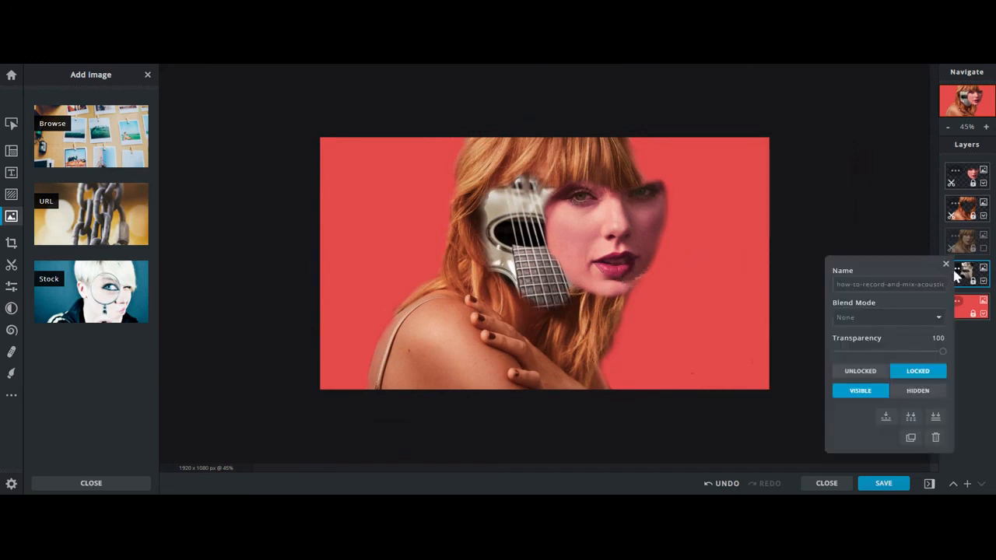
click(878, 373)
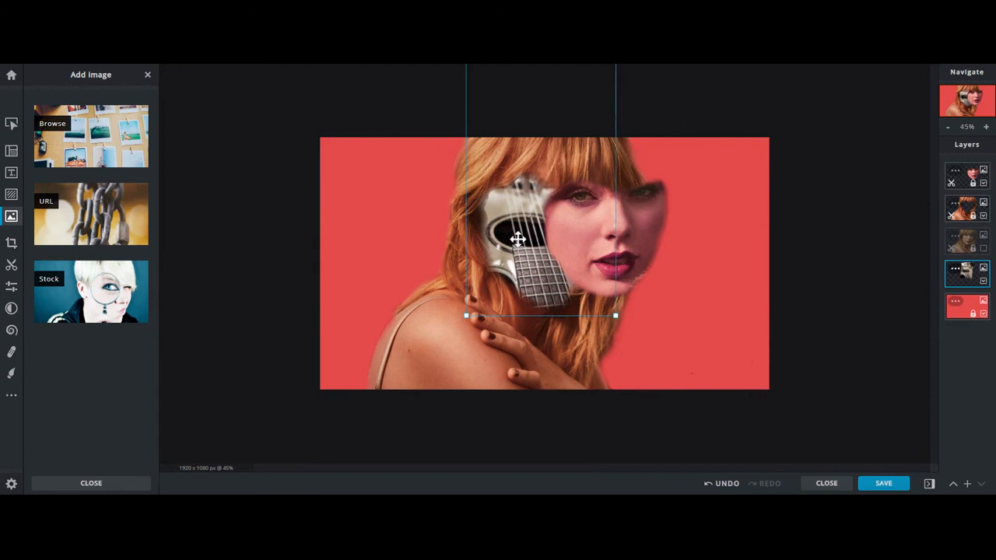
drag(466, 315, 405, 423)
drag(530, 231, 493, 211)
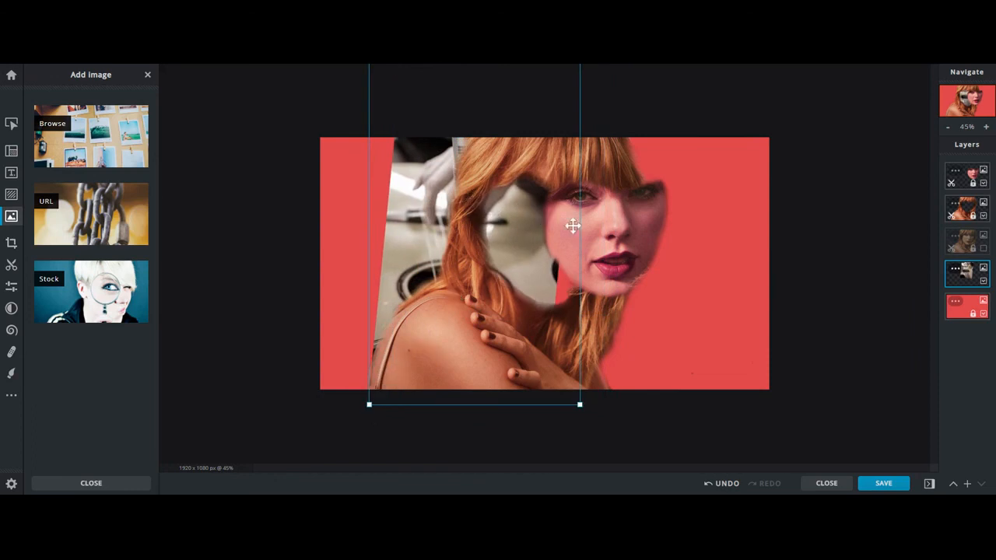
drag(545, 160, 281, 248)
drag(370, 290, 326, 167)
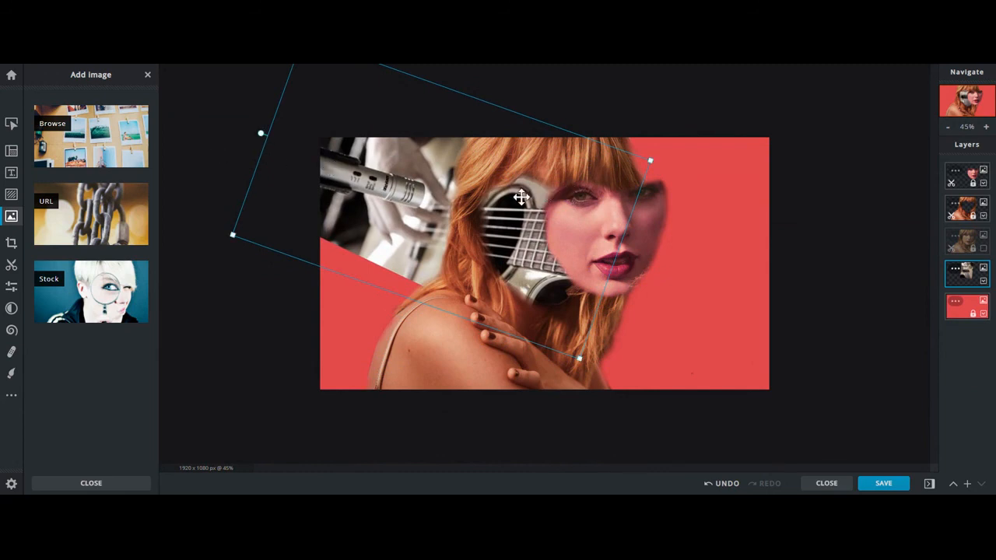
- Try a rectangular Remove cutout over the upper-left area of the red background layer, and undo it
click(848, 260)
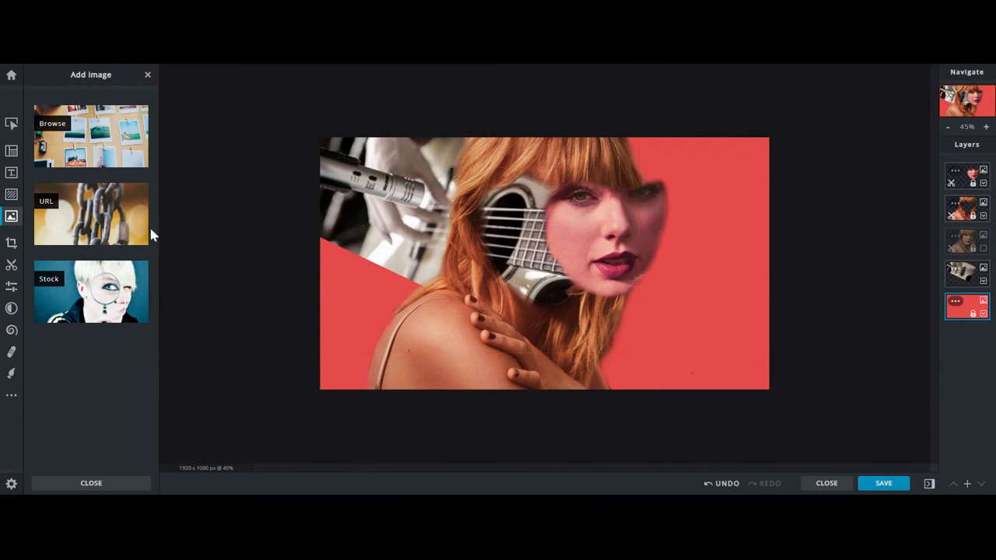
click(12, 266)
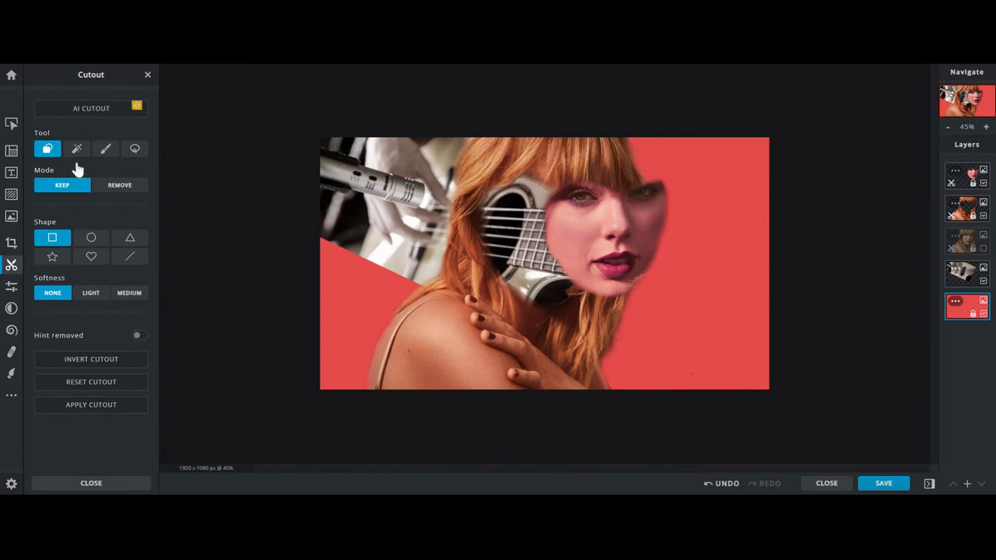
click(118, 191)
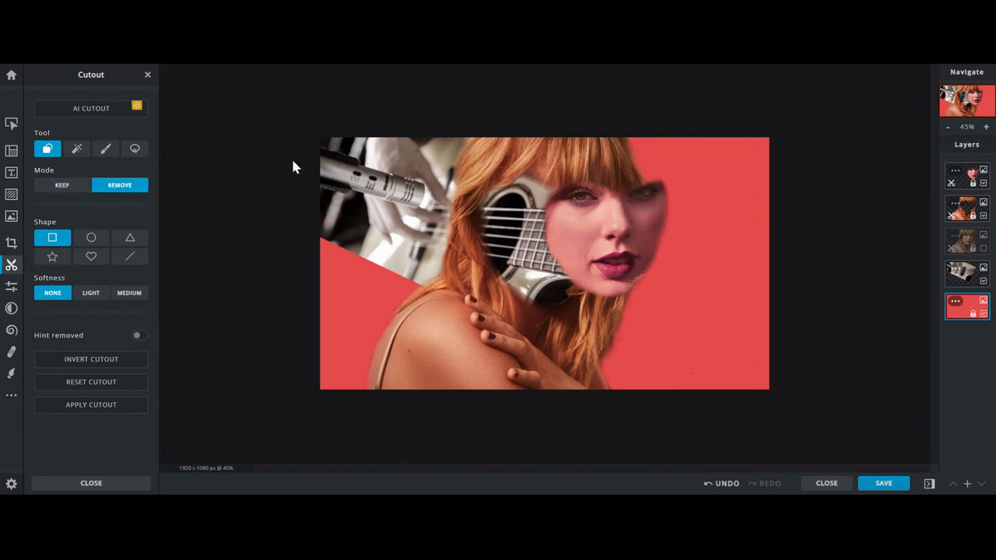
drag(309, 102, 473, 303)
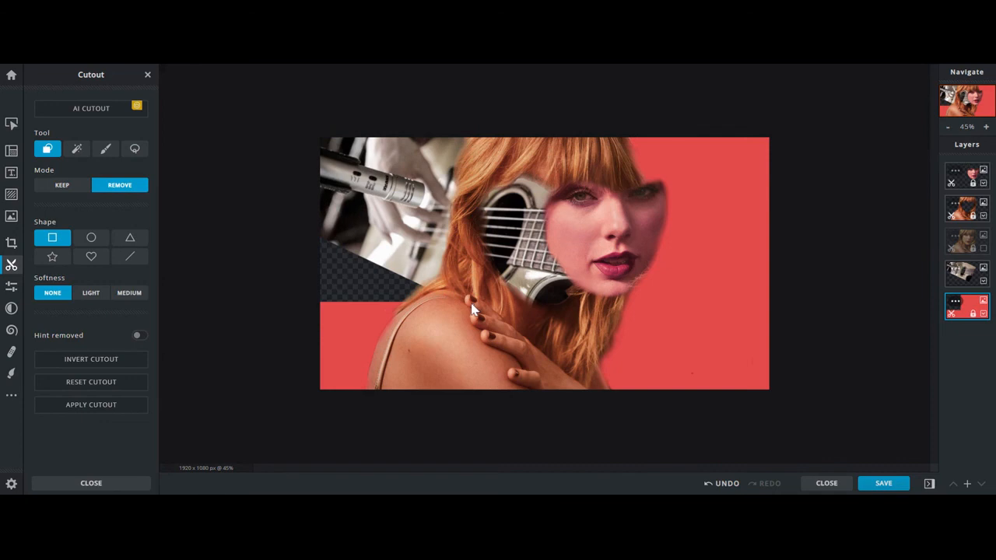
click(718, 484)
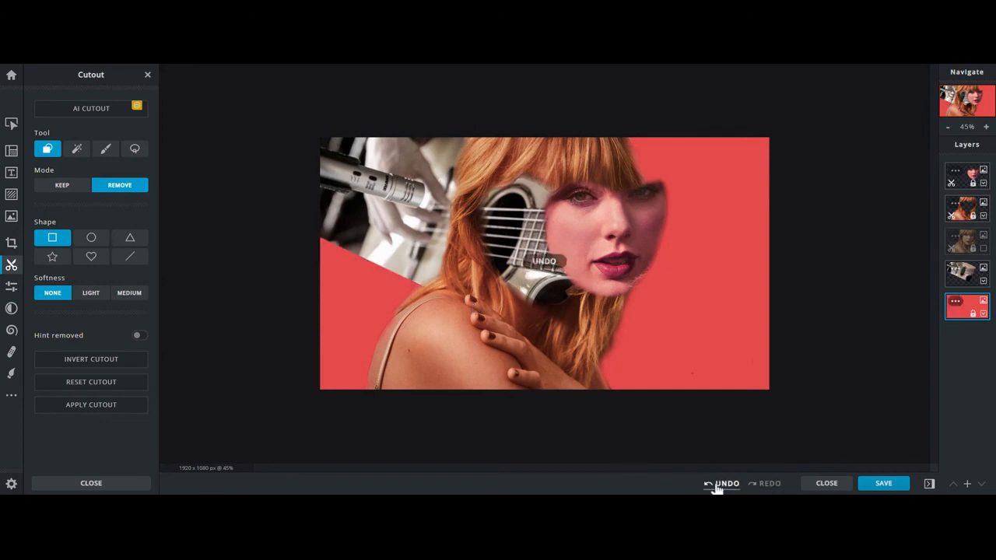
- Cut away the guitar photo outside the hair with rectangular Remove cutouts on the guitar layer
click(961, 273)
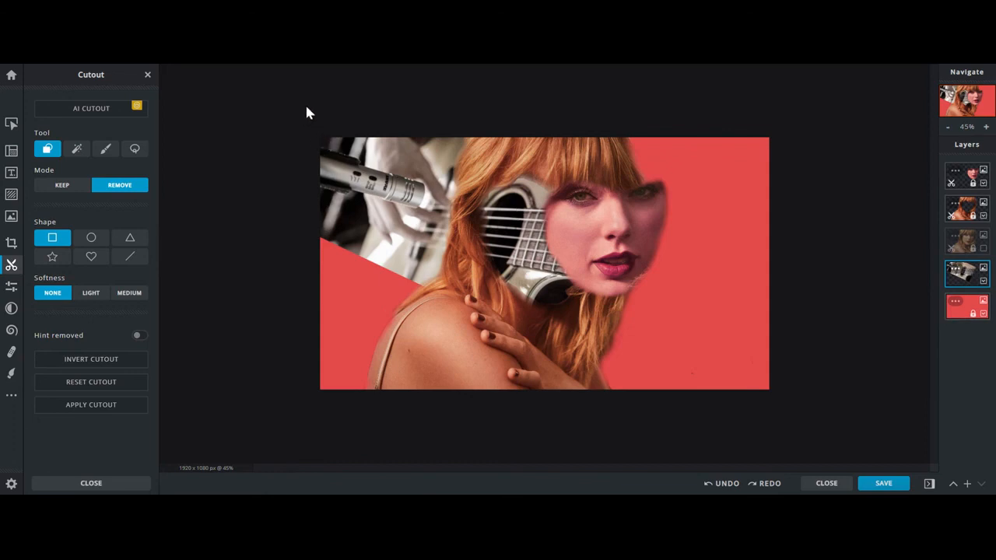
drag(305, 105, 474, 337)
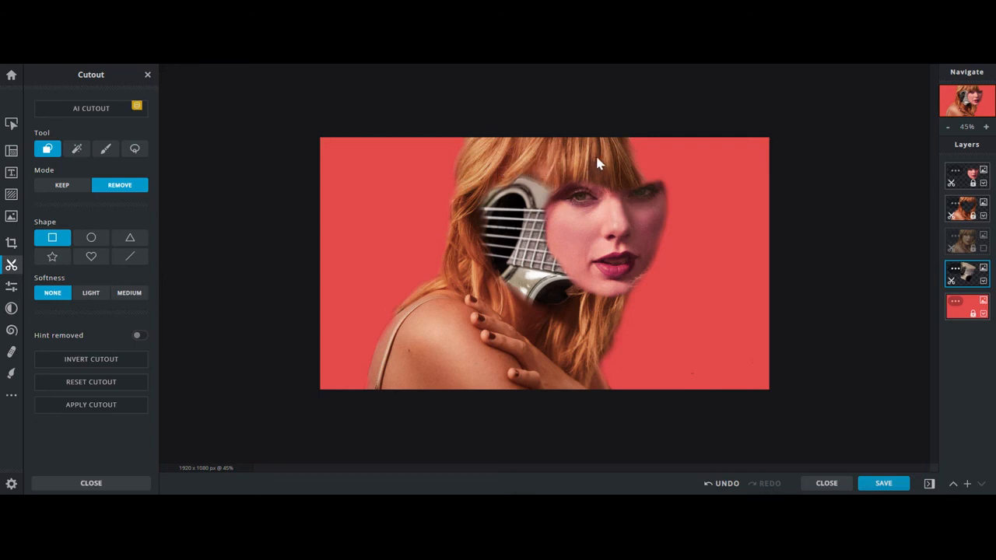
drag(596, 197, 617, 254)
drag(651, 298, 651, 299)
- Recolour the guitar layer green with hue 138 and tint 27, and open the effect presets
click(11, 288)
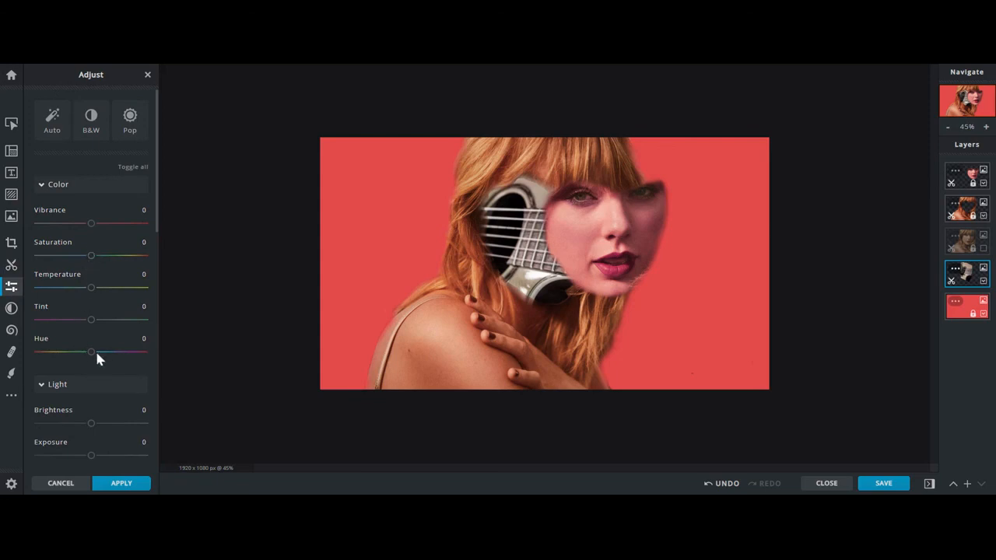
drag(91, 351, 134, 364)
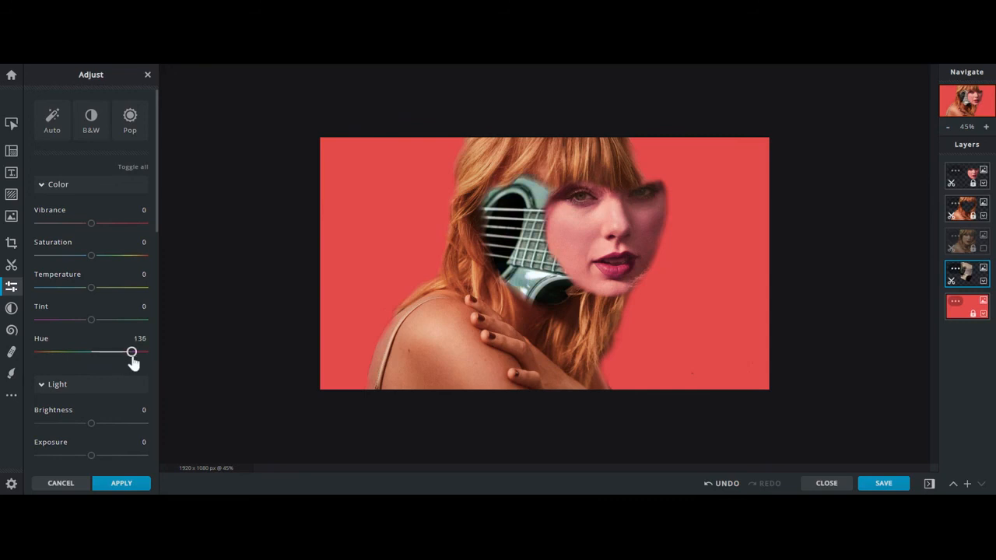
mouse_move(95, 321)
mouse_down()
mouse_move(126, 322)
mouse_move(107, 330)
mouse_up()
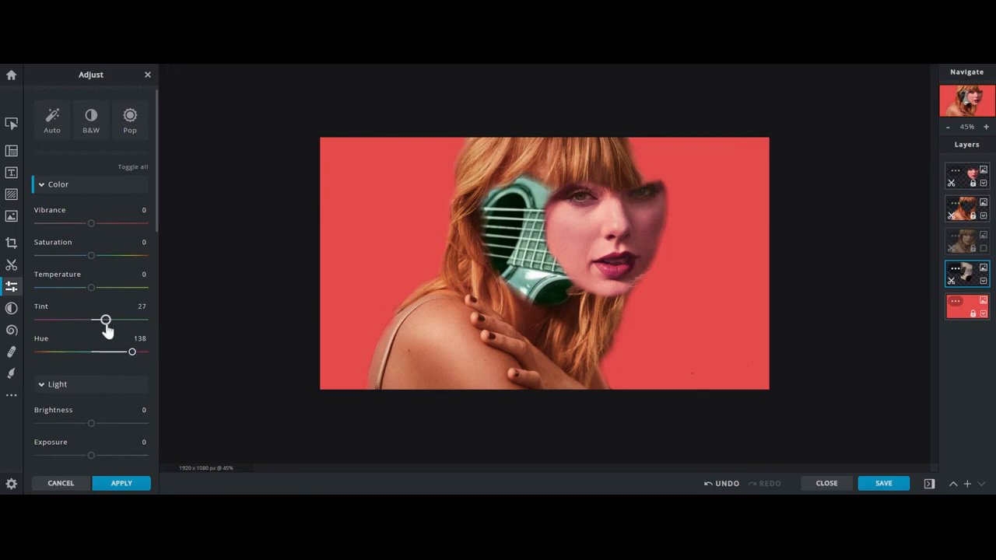
click(10, 311)
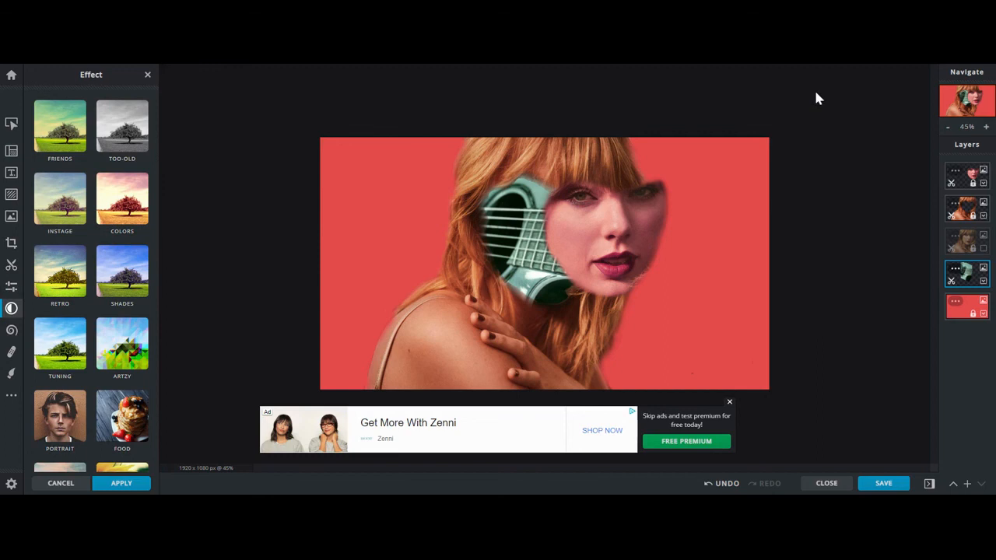
- Crop the canvas to 1364 × 1080 px, trimming the empty red background on both sides of the portrait
click(730, 403)
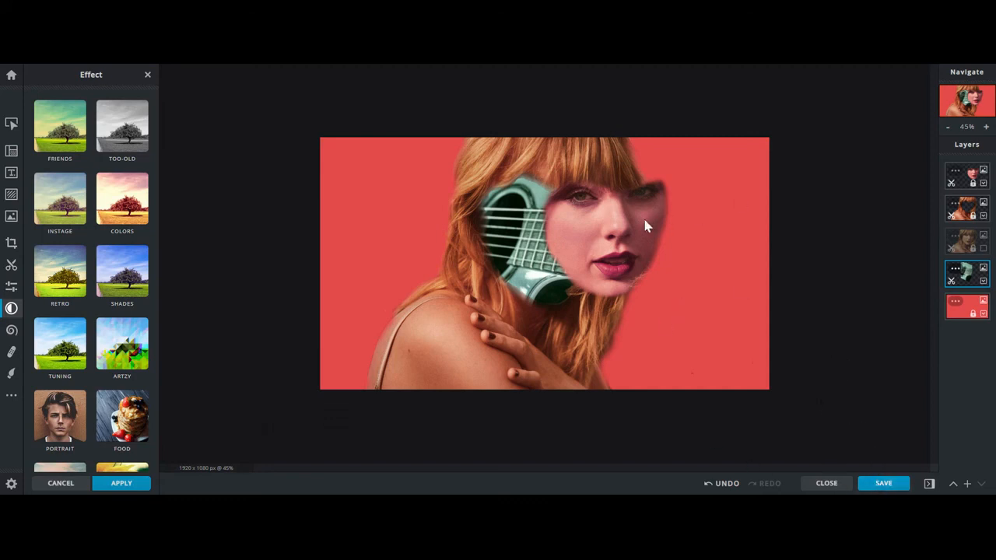
click(10, 243)
drag(316, 265, 364, 259)
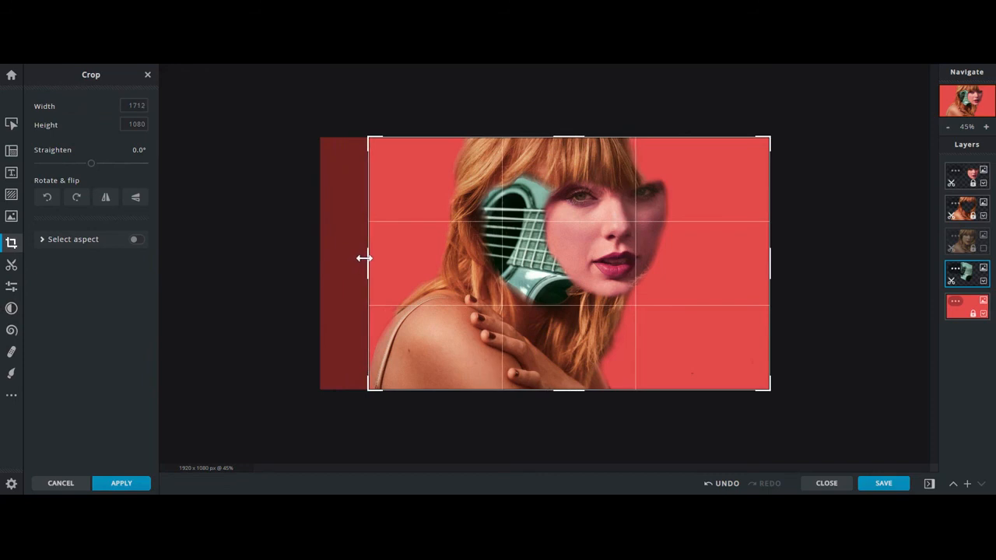
drag(770, 262, 689, 252)
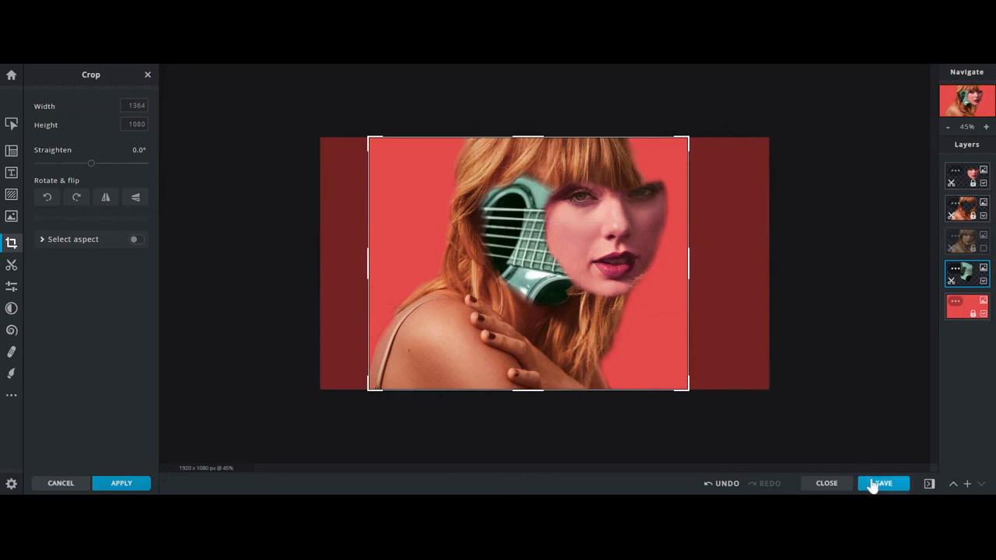
click(122, 483)
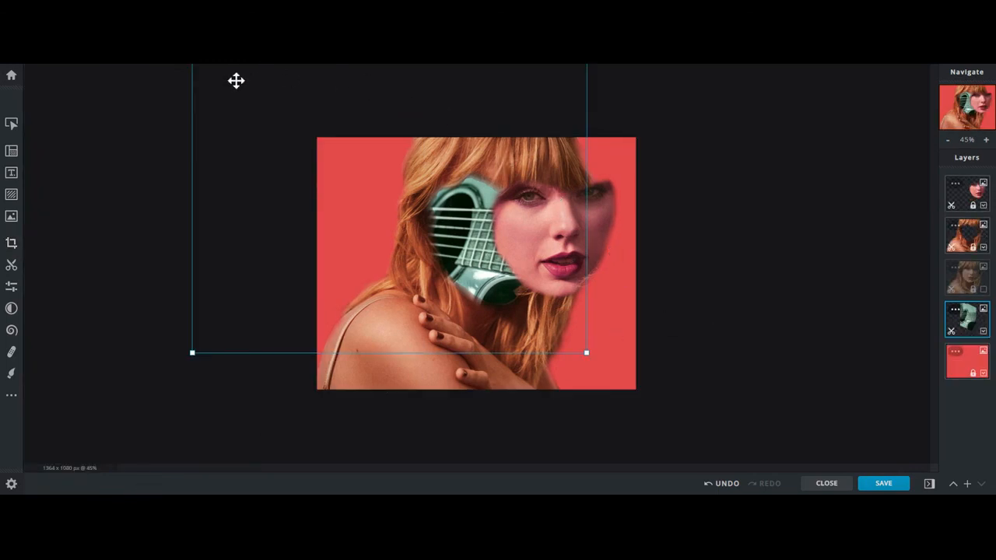
- Nudge the green guitar layer slightly up and to the right inside the head opening, and lock the layer
mouse_move(276, 76)
mouse_down()
mouse_move(332, 102)
mouse_move(286, 86)
mouse_move(283, 71)
mouse_up()
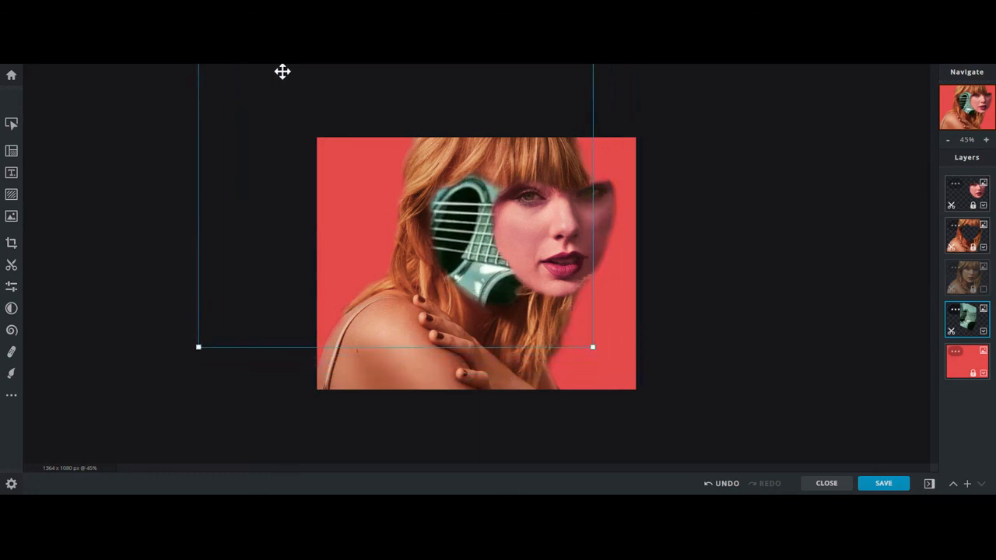
click(955, 310)
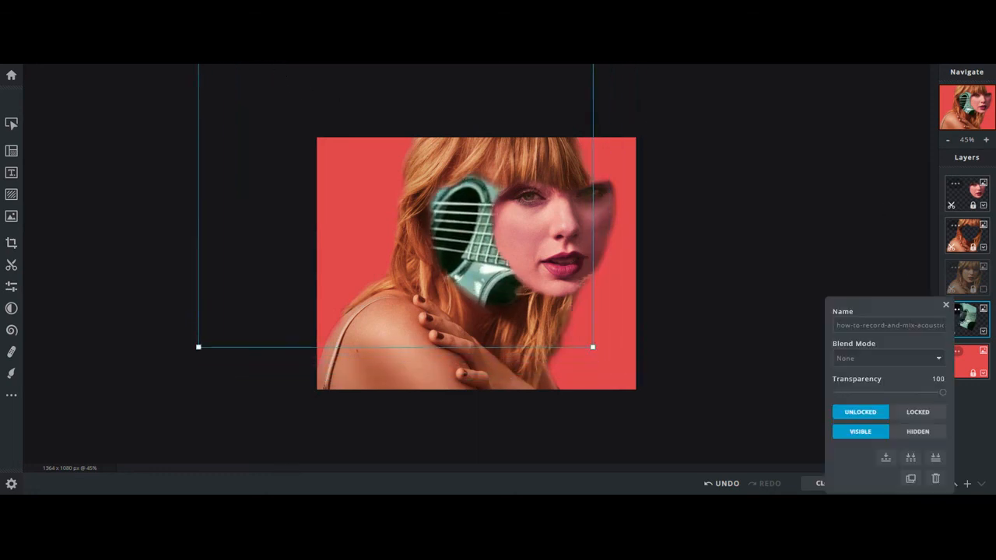
click(906, 418)
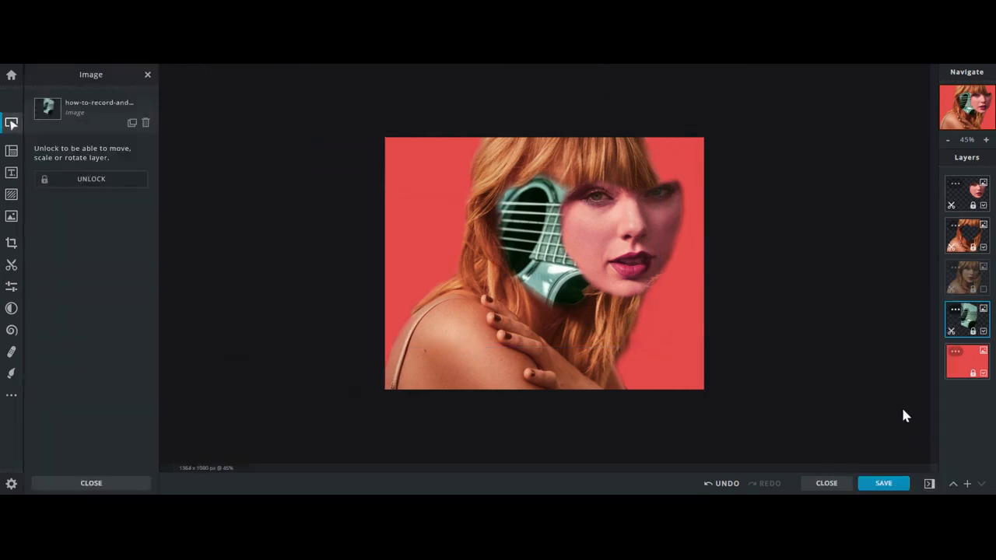
- Save the collage as a PXZ project file named Mr.B-TaylorSwift-DigitalCollage and download it
click(892, 483)
click(643, 229)
drag(548, 231, 483, 236)
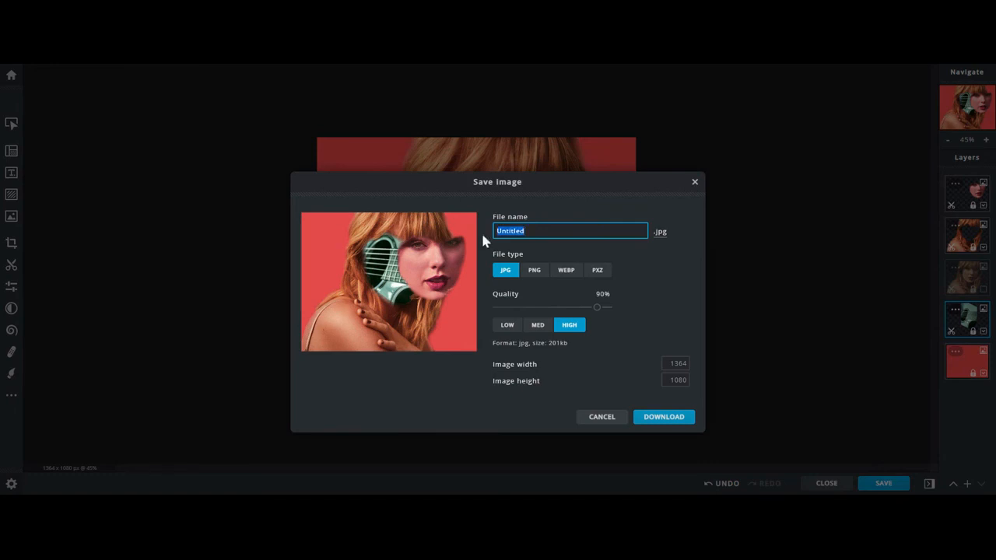
text(Mr.B-TaylorSwift-DigitalCollage)
click(599, 272)
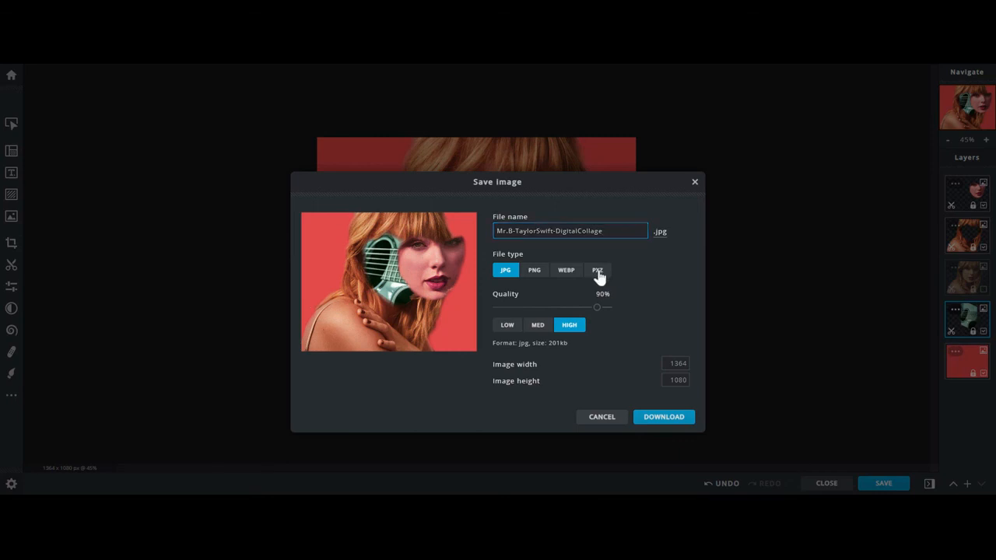
click(598, 274)
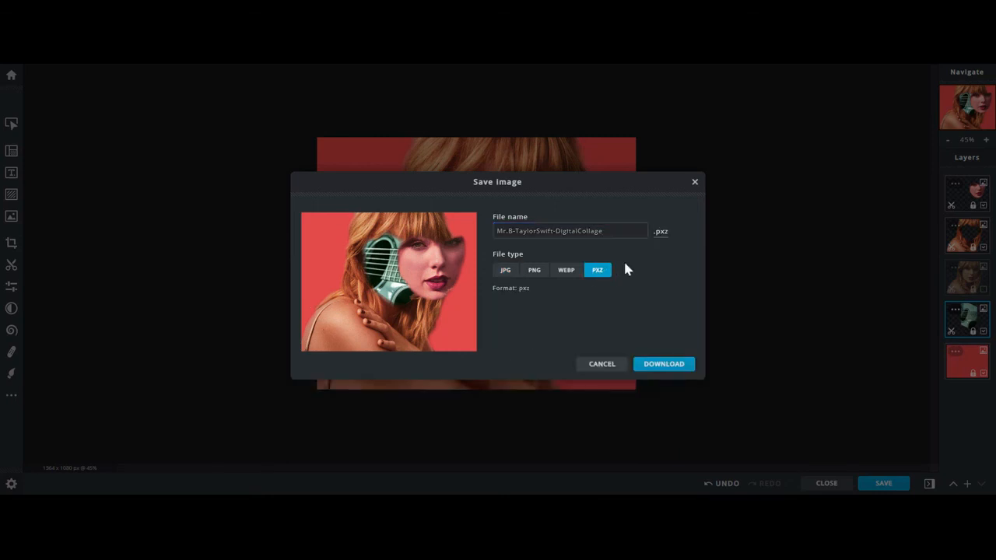
click(665, 366)
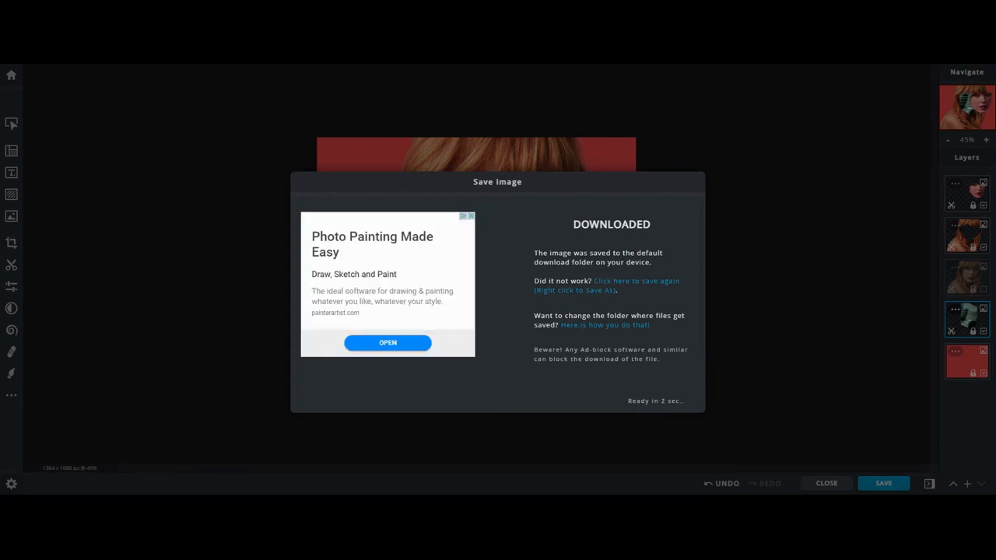
click(673, 404)
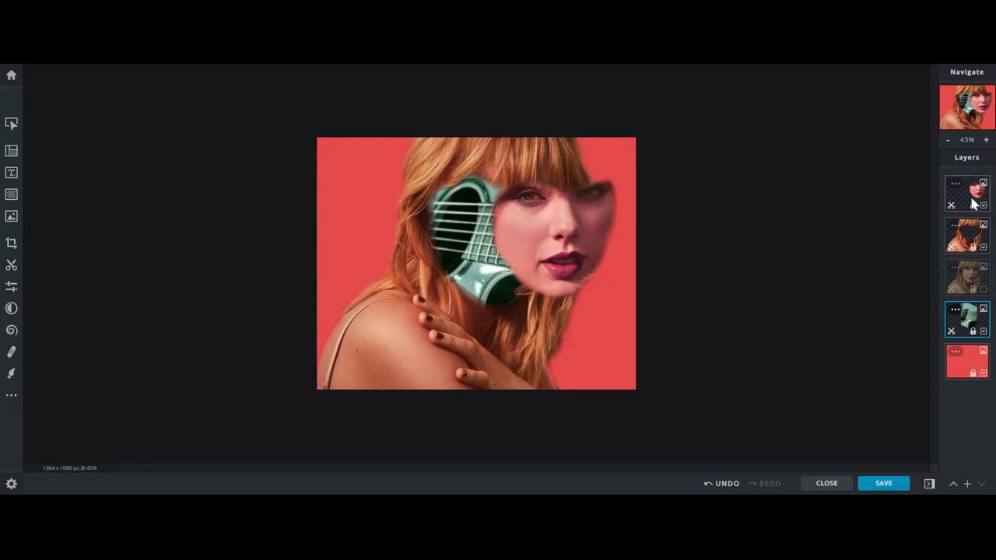
- Save a JPG copy of the collage named Mr.B-TaylorSwift-DigitalCollage and download it
click(882, 484)
click(538, 232)
key(BackSpace)
key(BackSpace)
key(BackSpace)
key(BackSpace)
key(BackSpace)
key(BackSpace)
key(BackSpace)
key(BackSpace)
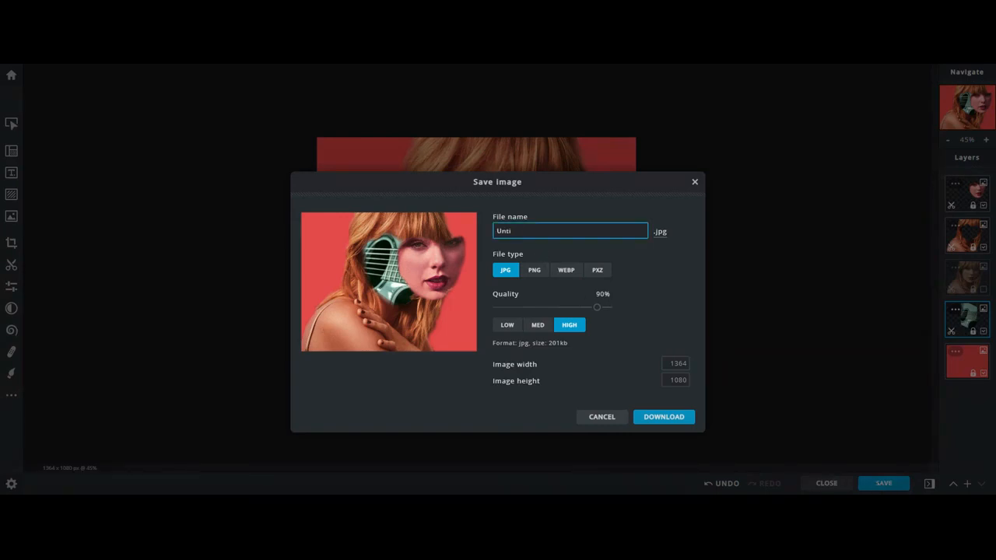
text(Mr.B-TaylorSwift-DigitalCollage)
click(542, 249)
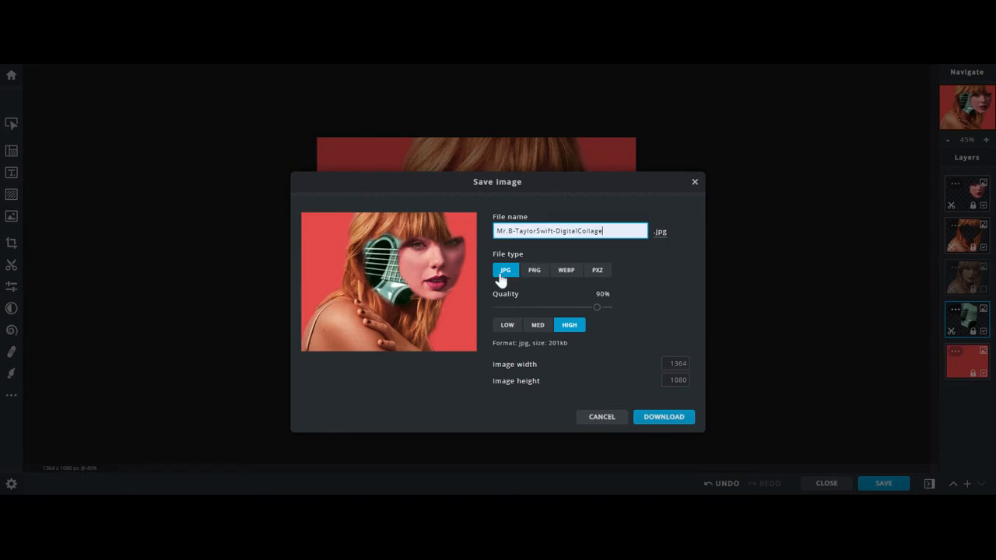
click(665, 419)
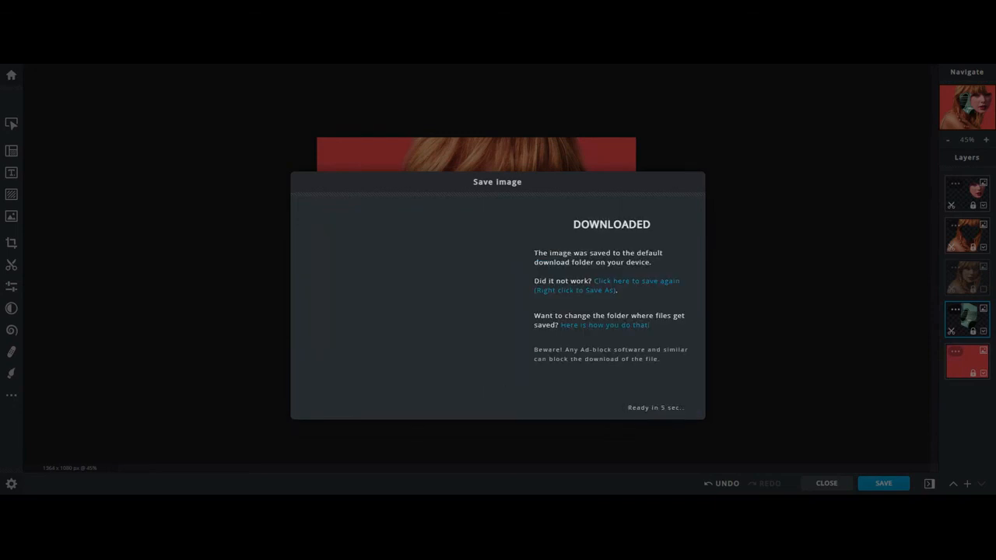